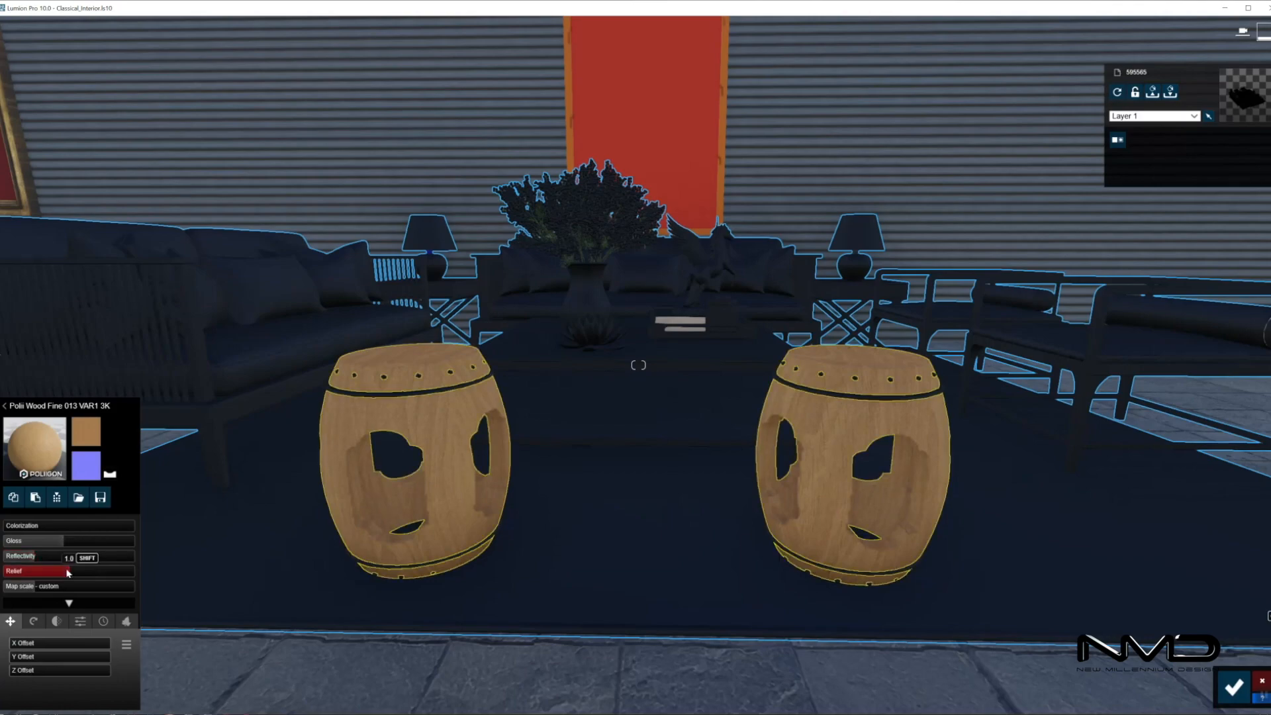
Add wood-type weathering with slight edge wear to the stools' wood material and save the material changes
click(103, 621)
click(64, 665)
drag(30, 644, 47, 645)
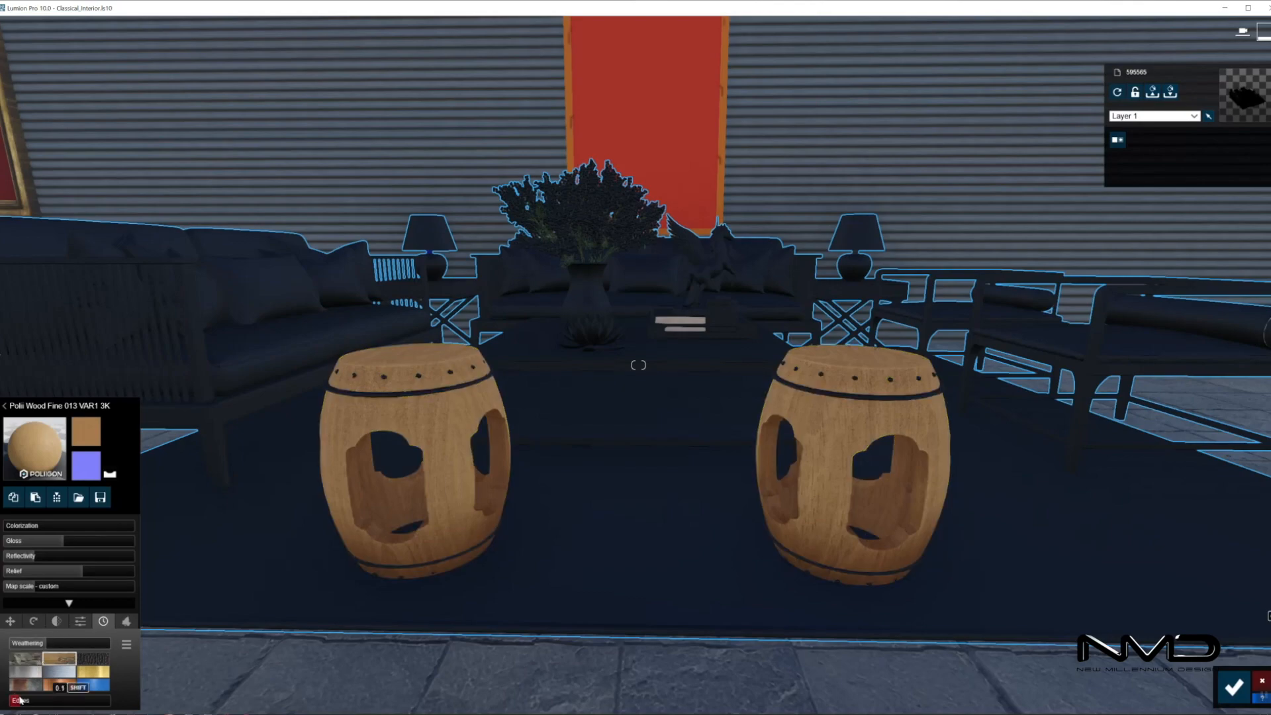
click(1233, 687)
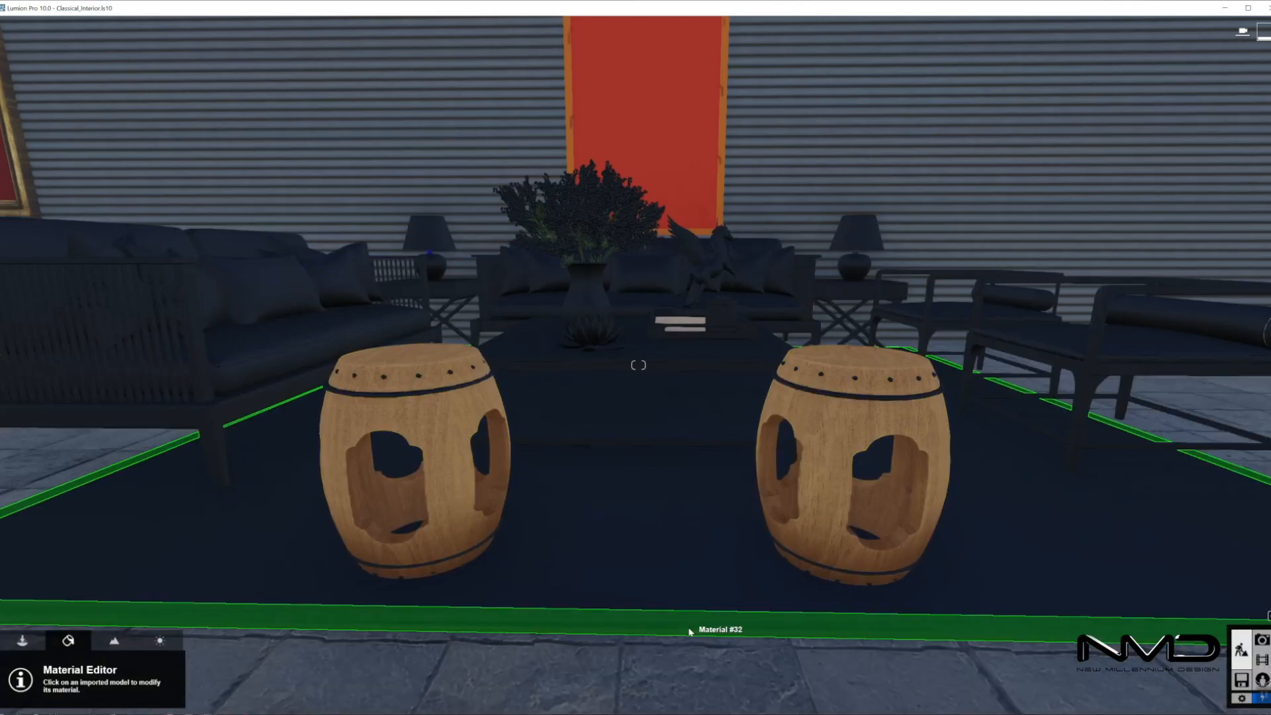
Assign the custom Carpet_Edge material to the carpet's border
click(641, 622)
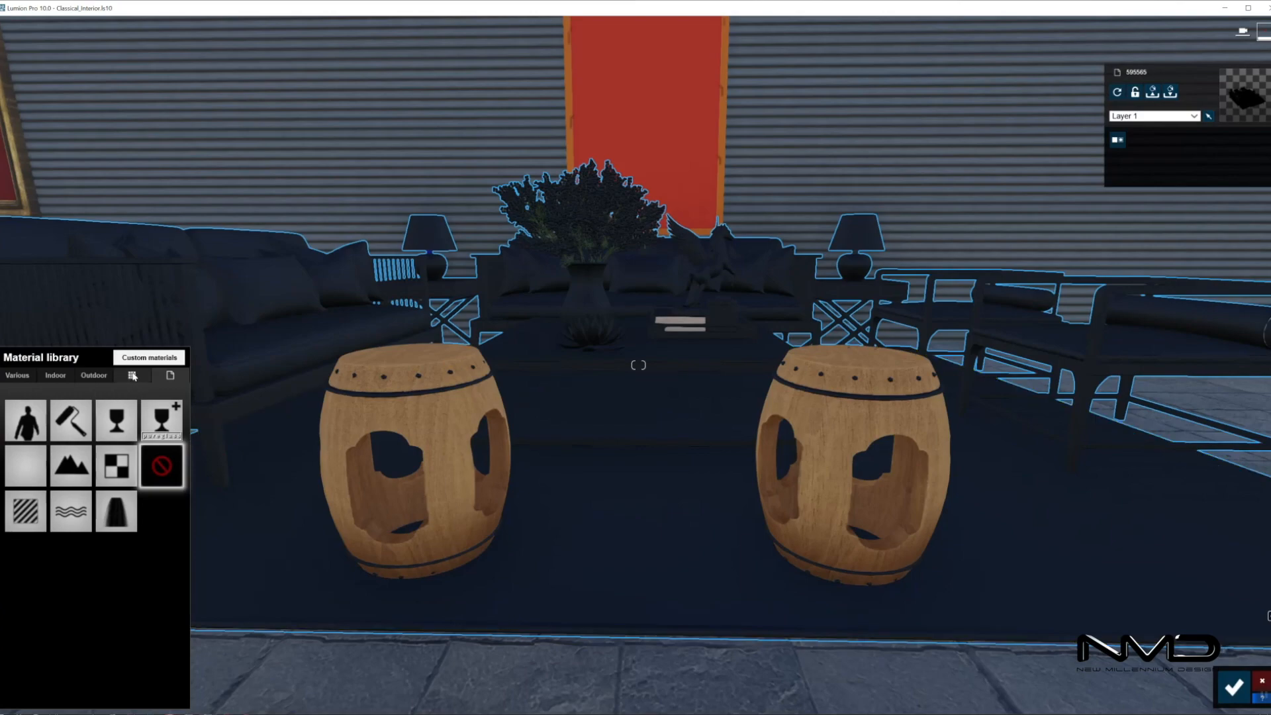
click(132, 375)
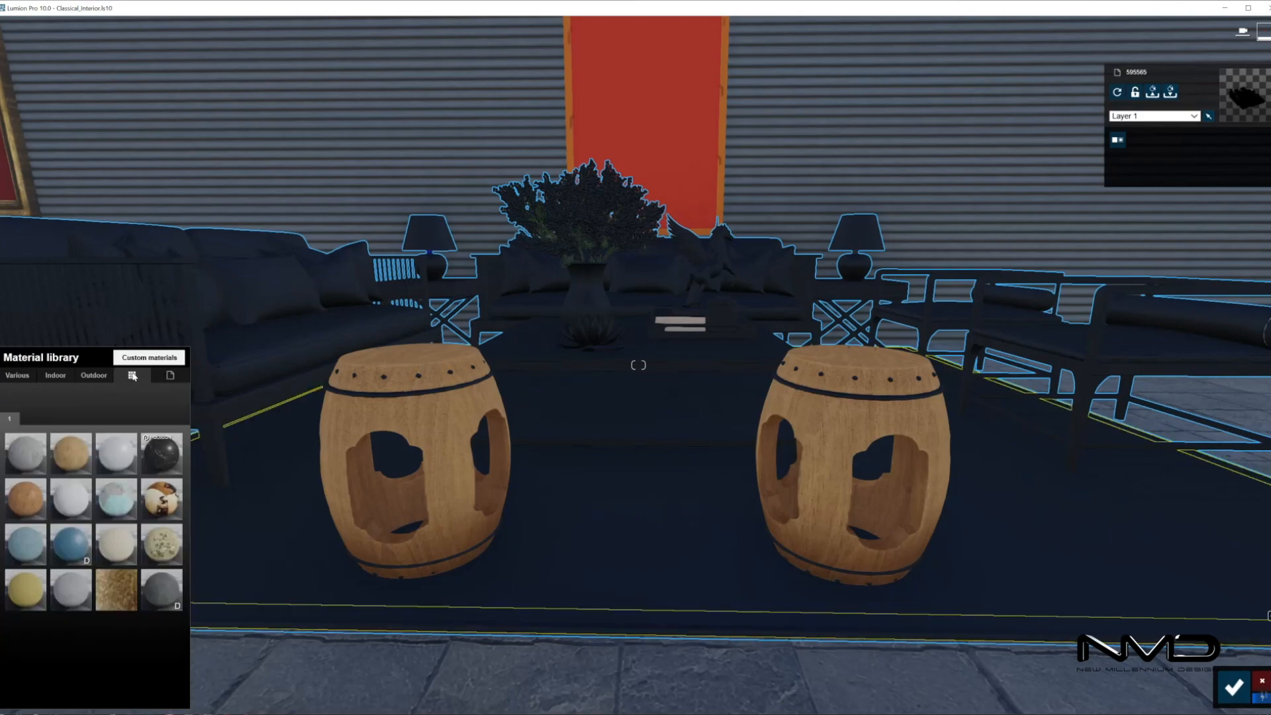
click(59, 598)
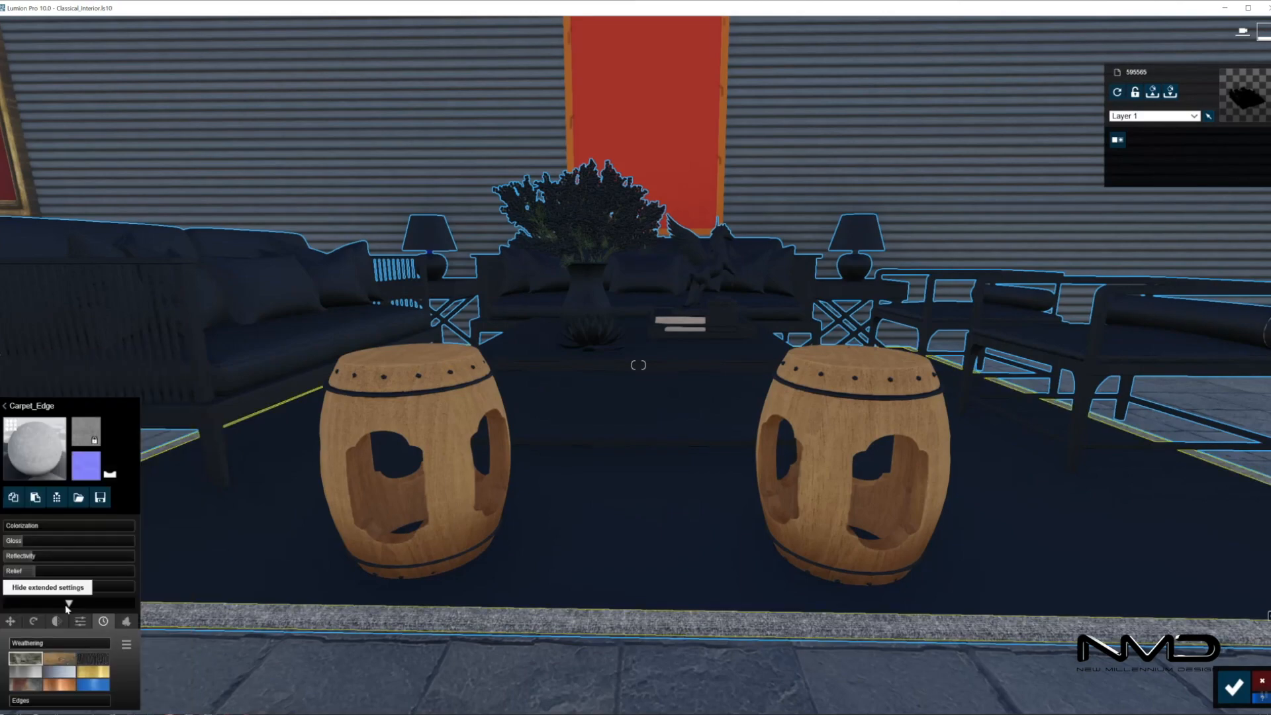
Set the carpet border's weathering to 0.1, increase its relief and save the material changes
click(19, 643)
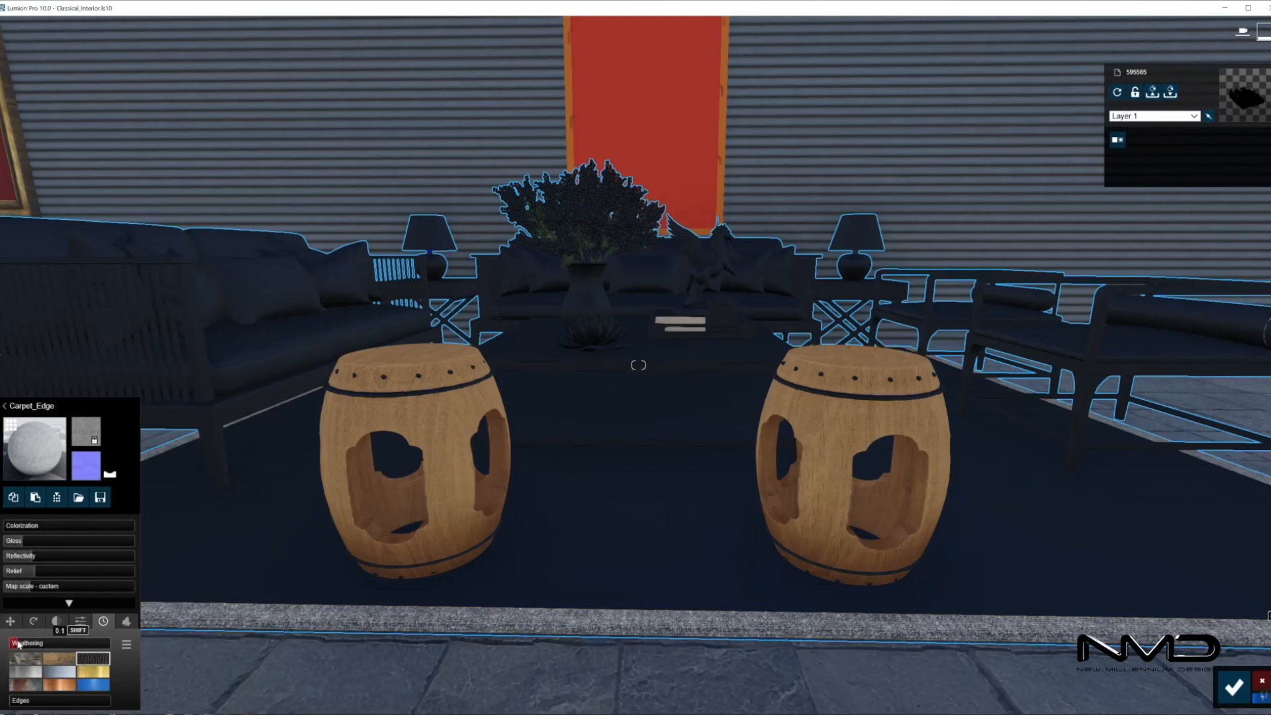
drag(36, 573, 57, 571)
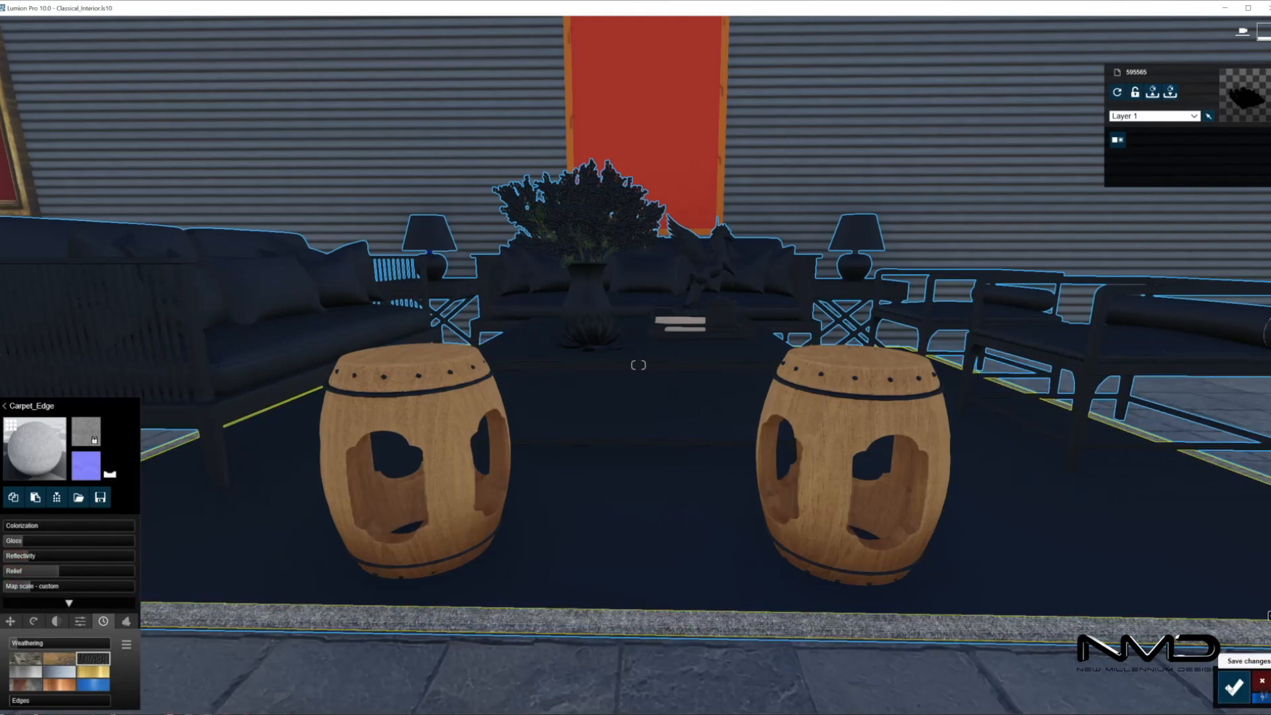
click(1233, 687)
Assign the custom Carpet_Fur material to the carpet surface, set its fur length to 0.3 and save
click(664, 574)
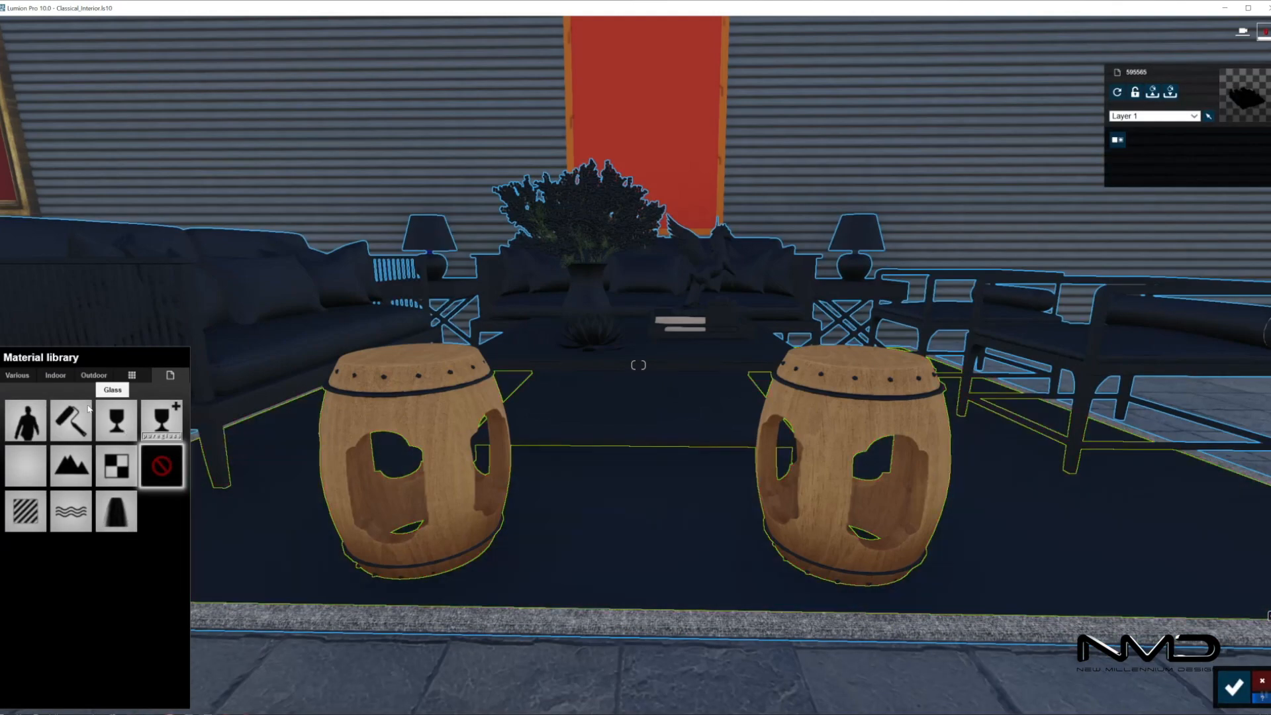
click(132, 375)
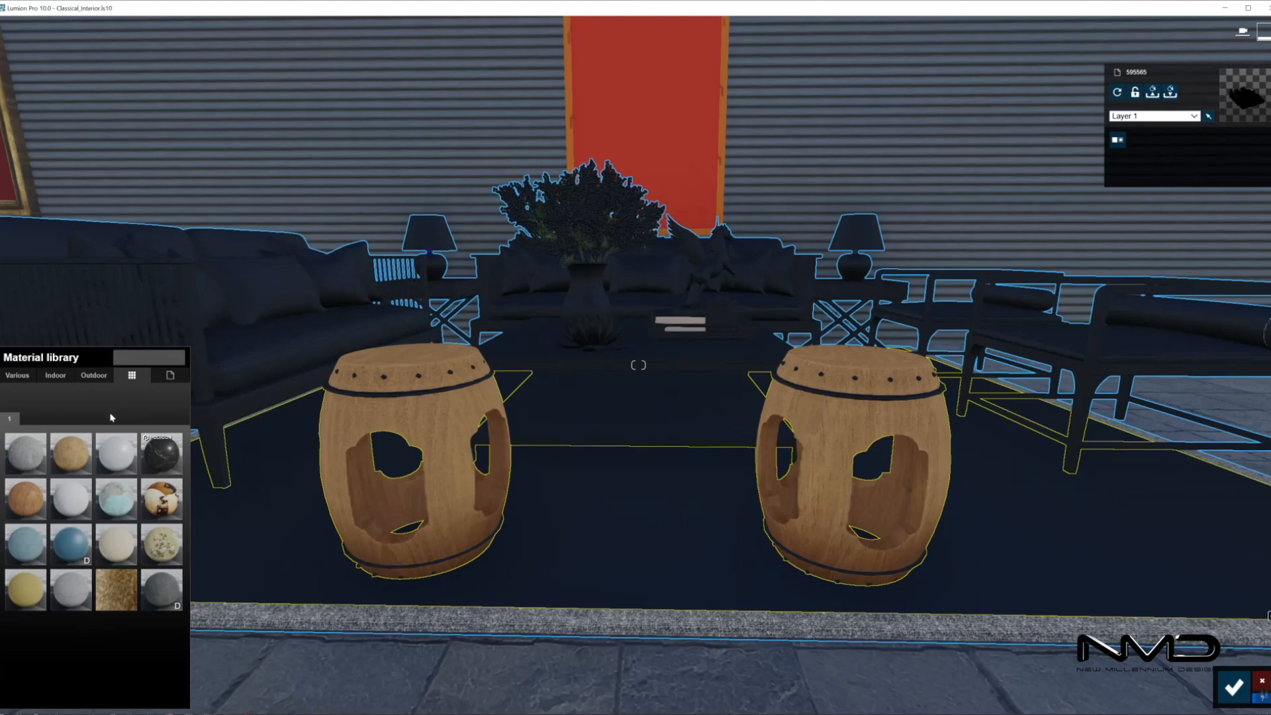
click(110, 598)
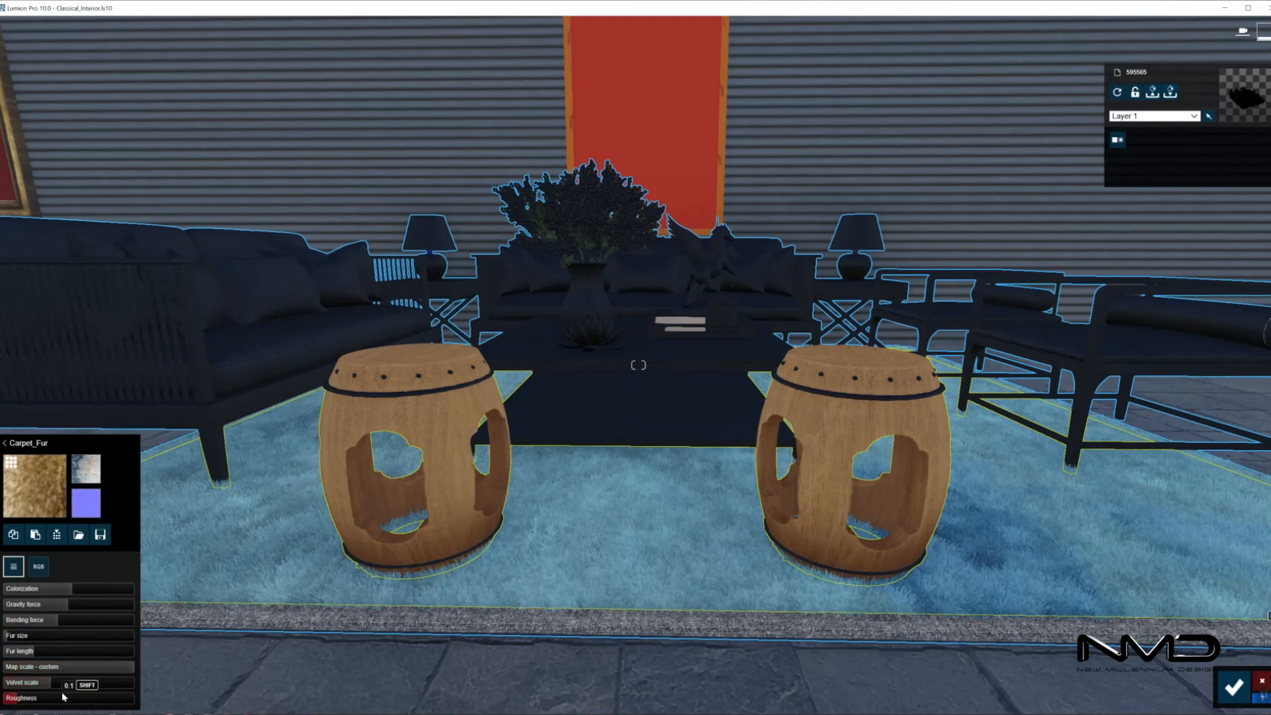
drag(38, 656, 41, 656)
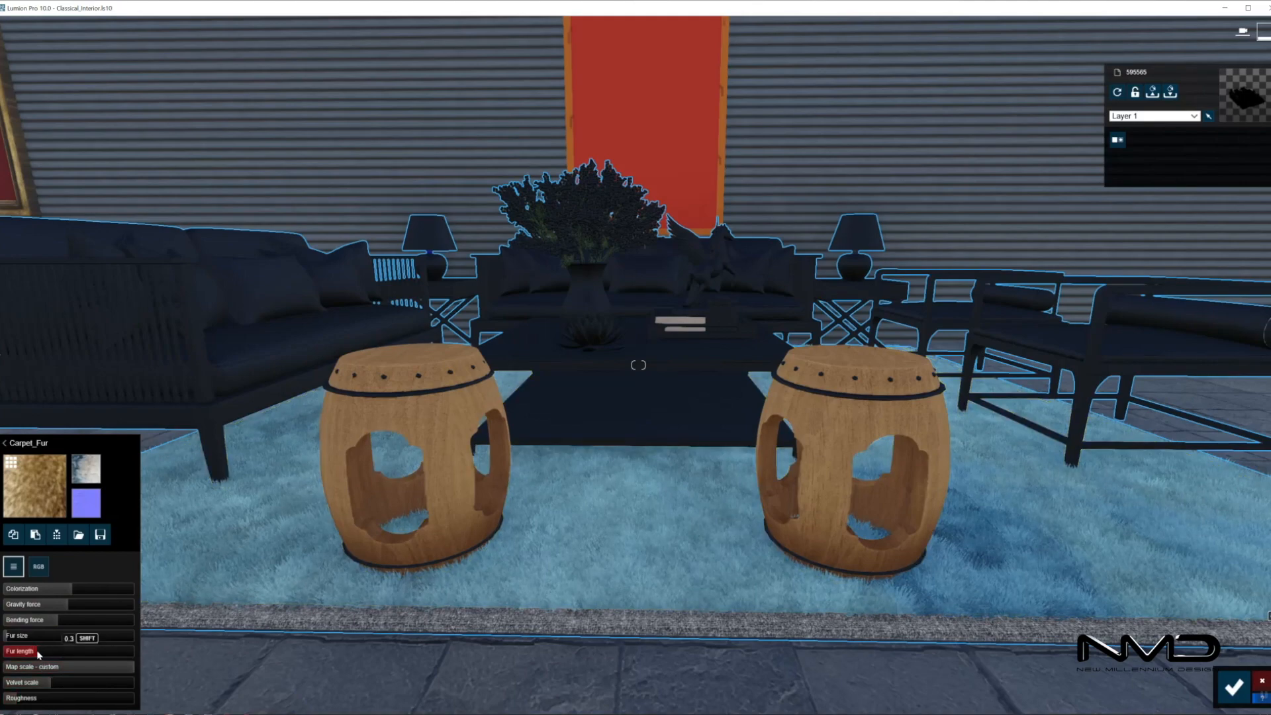
click(1233, 689)
Apply the dark indoor metal Nickel to the stools' bands and studs, raise its relief slightly and save
right_drag(877, 611, 739, 618)
scroll(739, 618, up, 2)
key(w)
mouse_move(478, 544)
right_down()
mouse_move(431, 549)
mouse_move(556, 596)
mouse_move(635, 655)
mouse_move(478, 546)
right_up()
key(s)
key(w)
key(s)
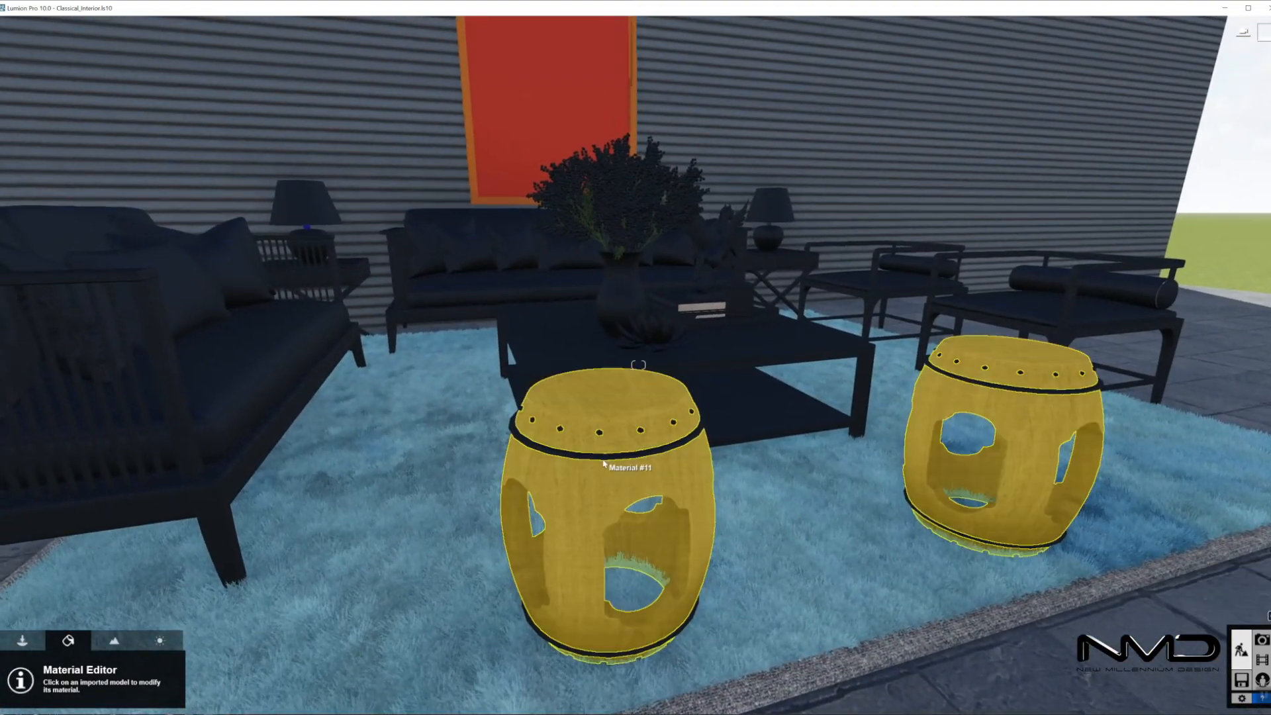
click(602, 456)
right_drag(947, 605, 879, 555)
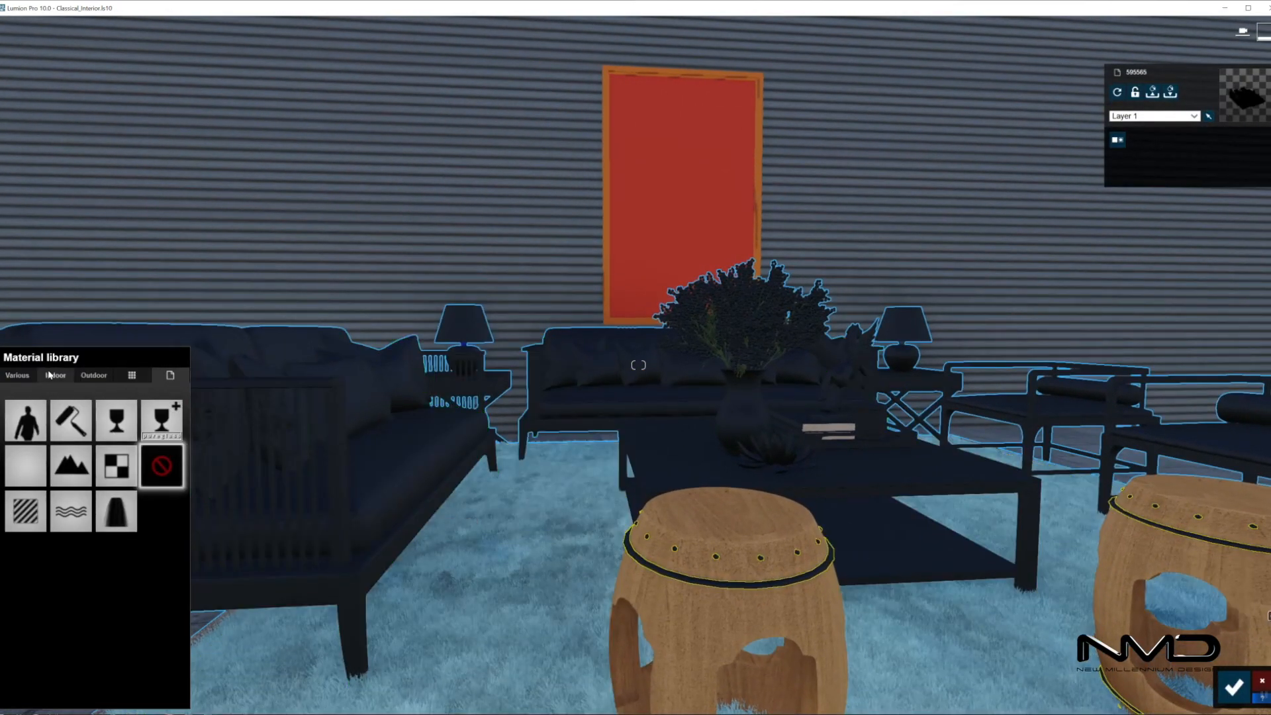
click(50, 375)
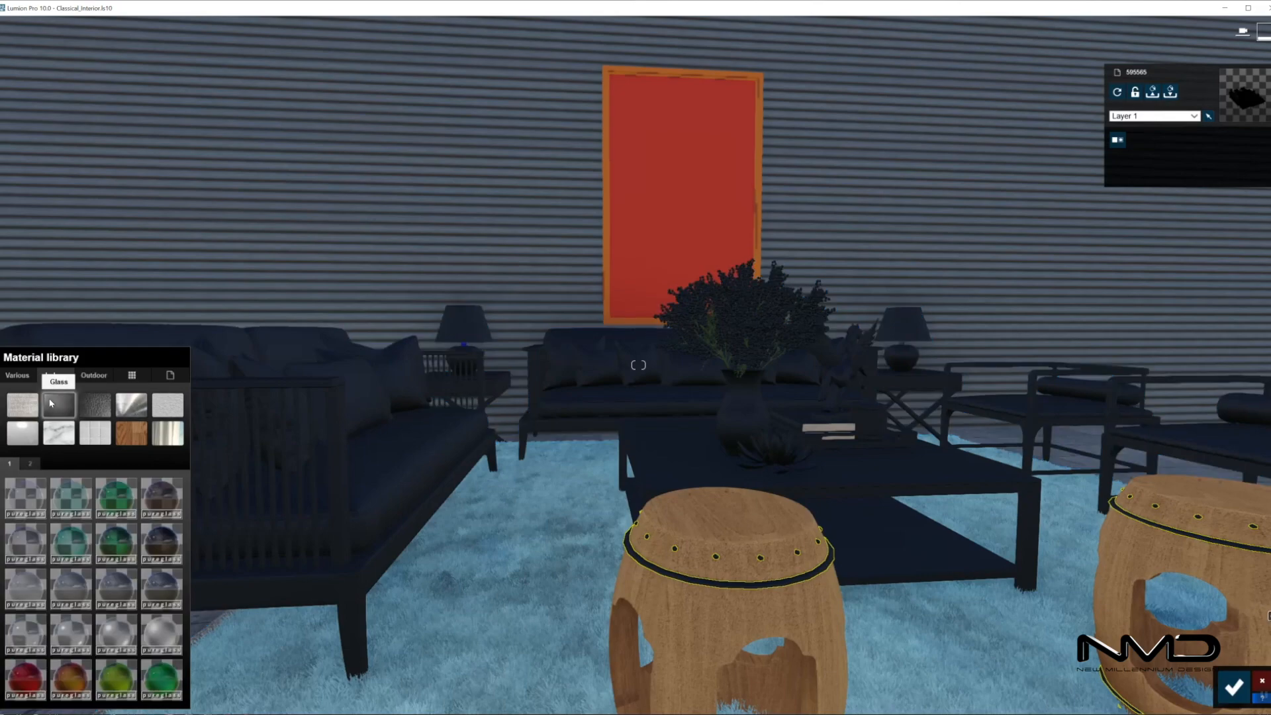
click(131, 405)
click(30, 464)
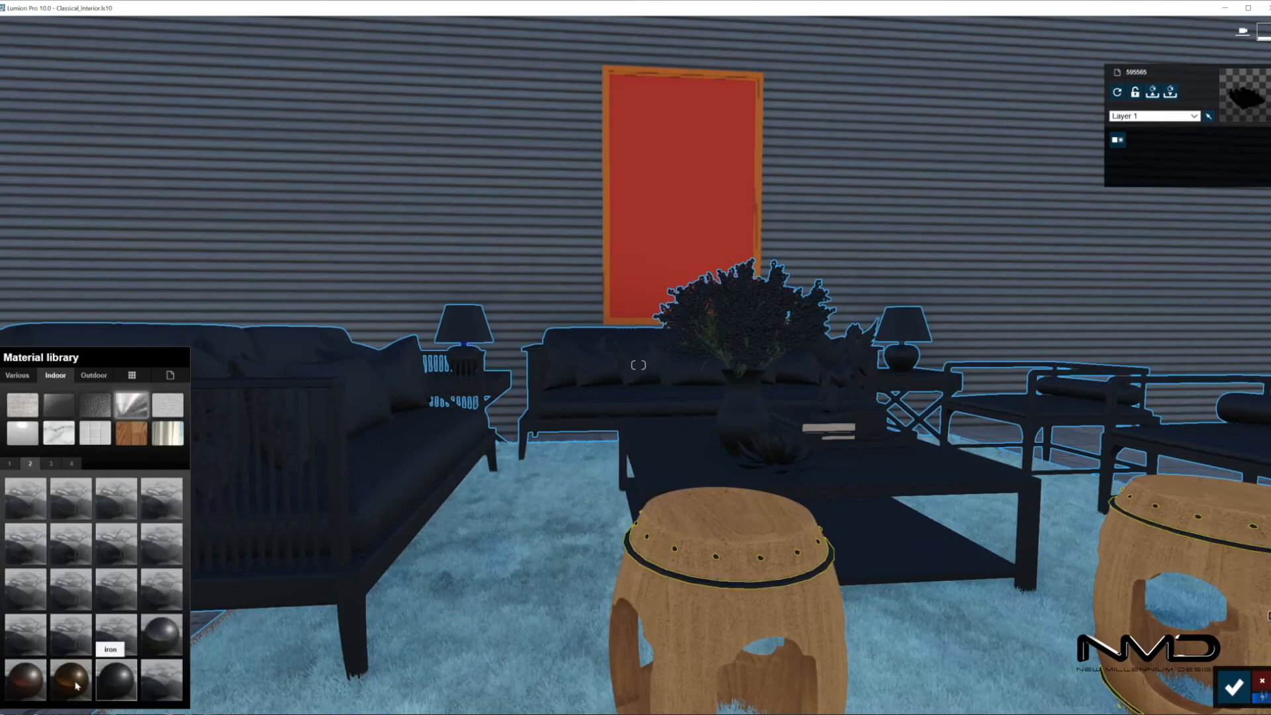
click(50, 464)
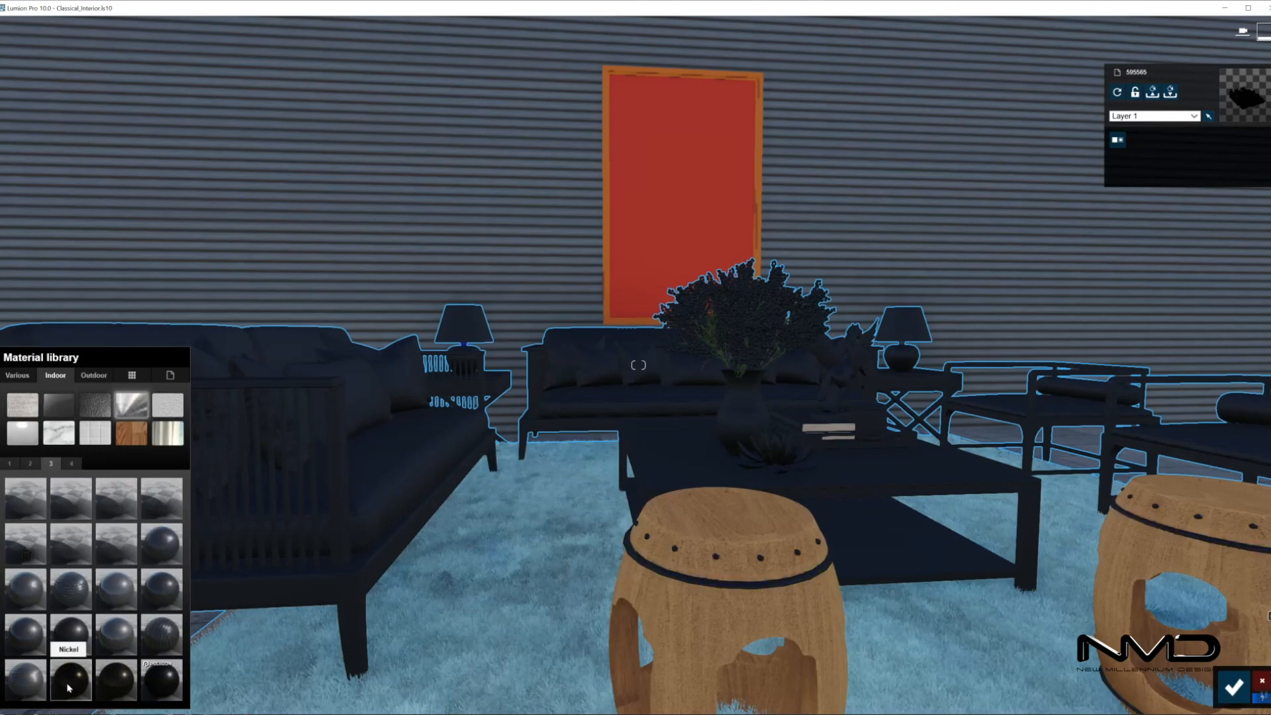
click(69, 682)
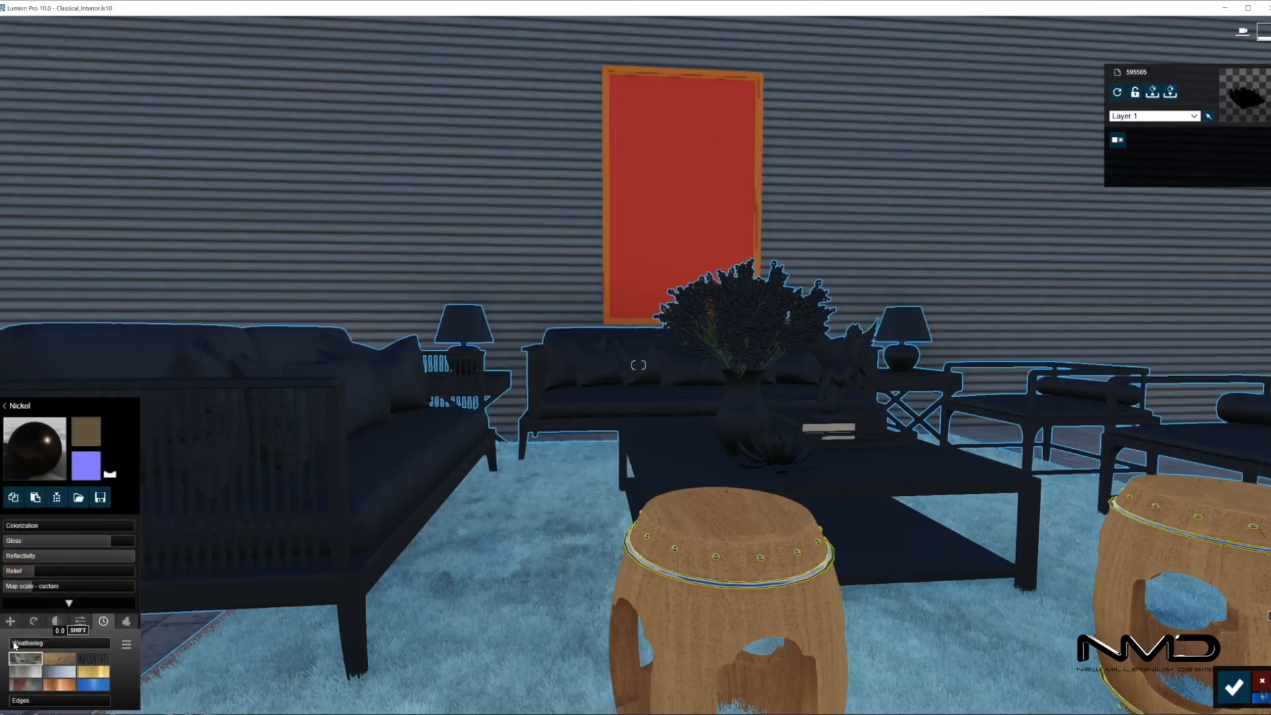
click(42, 570)
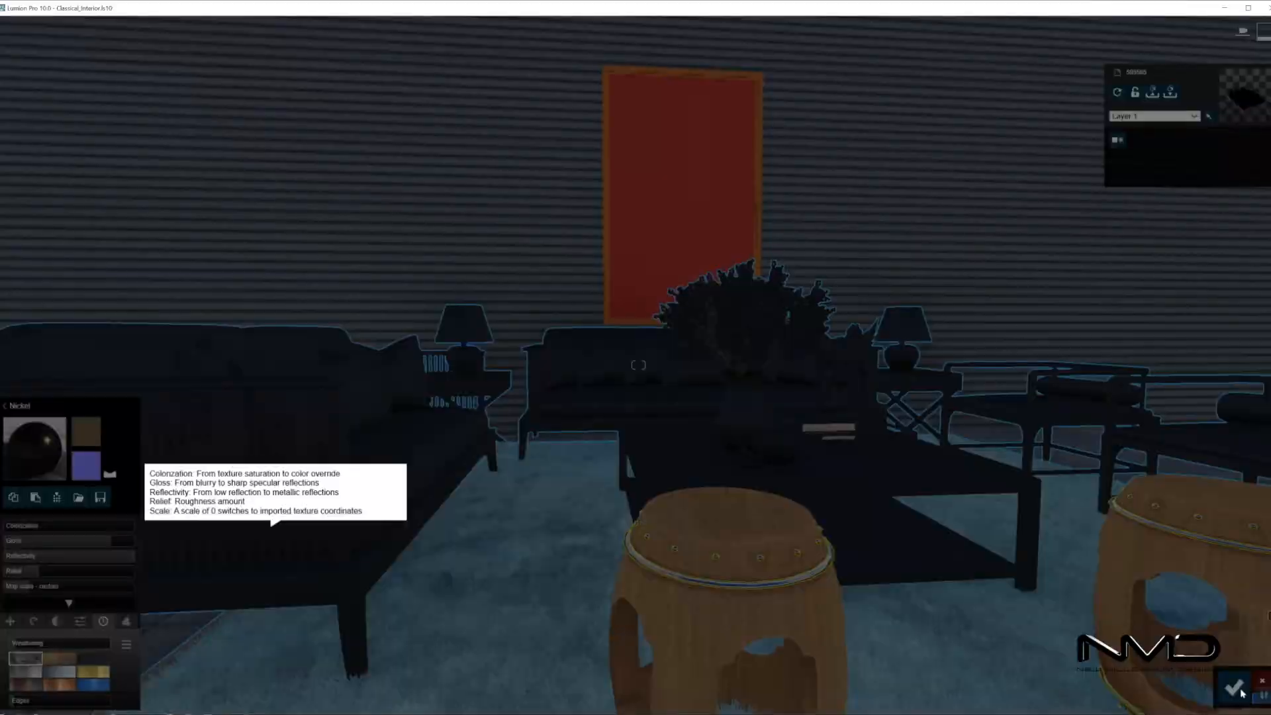
click(1238, 690)
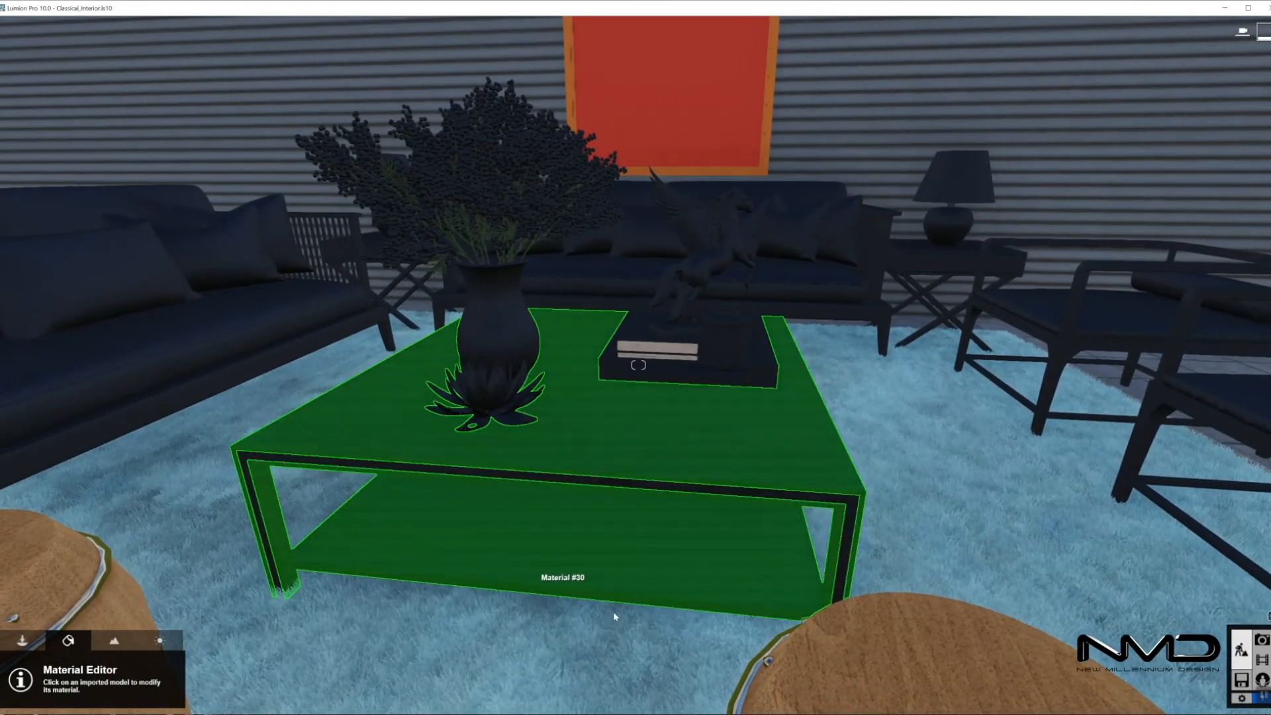
Apply the dark indoor metal Nickel with slight weathering to the coffee table's front frame
key(s)
right_drag(613, 617, 581, 516)
key(w)
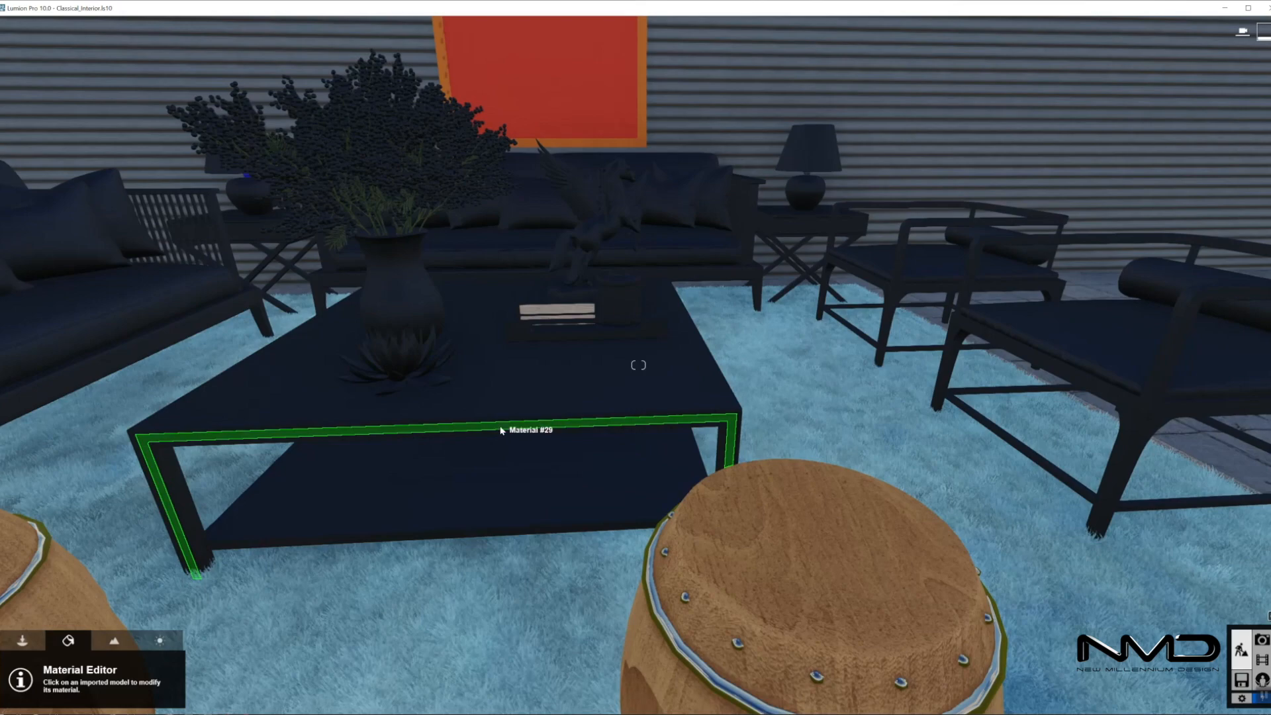
click(501, 431)
key(s)
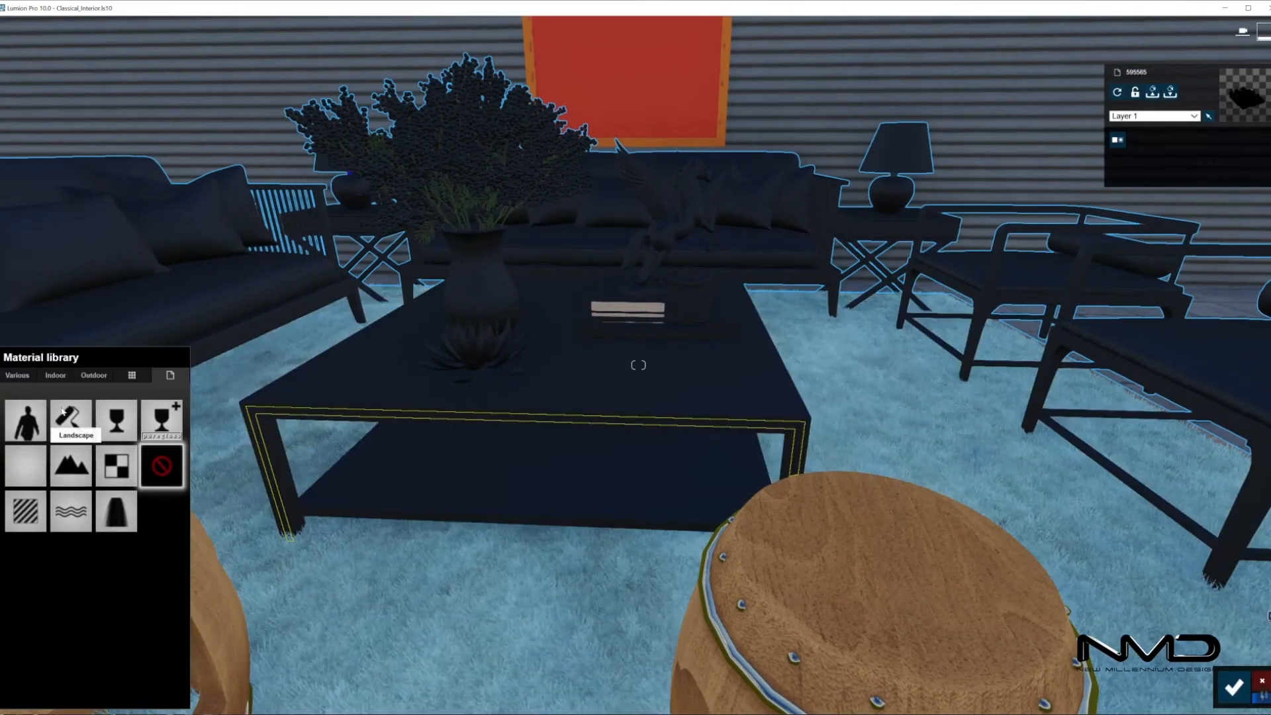
click(53, 376)
click(132, 404)
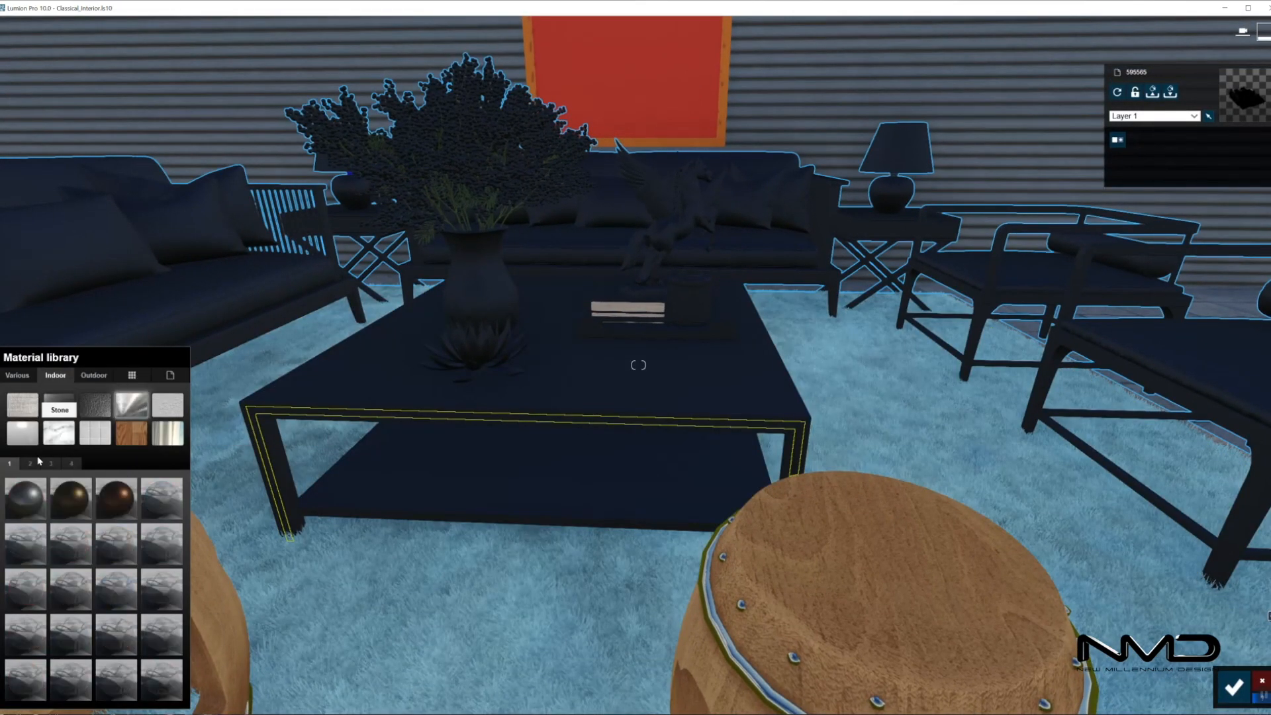
click(71, 680)
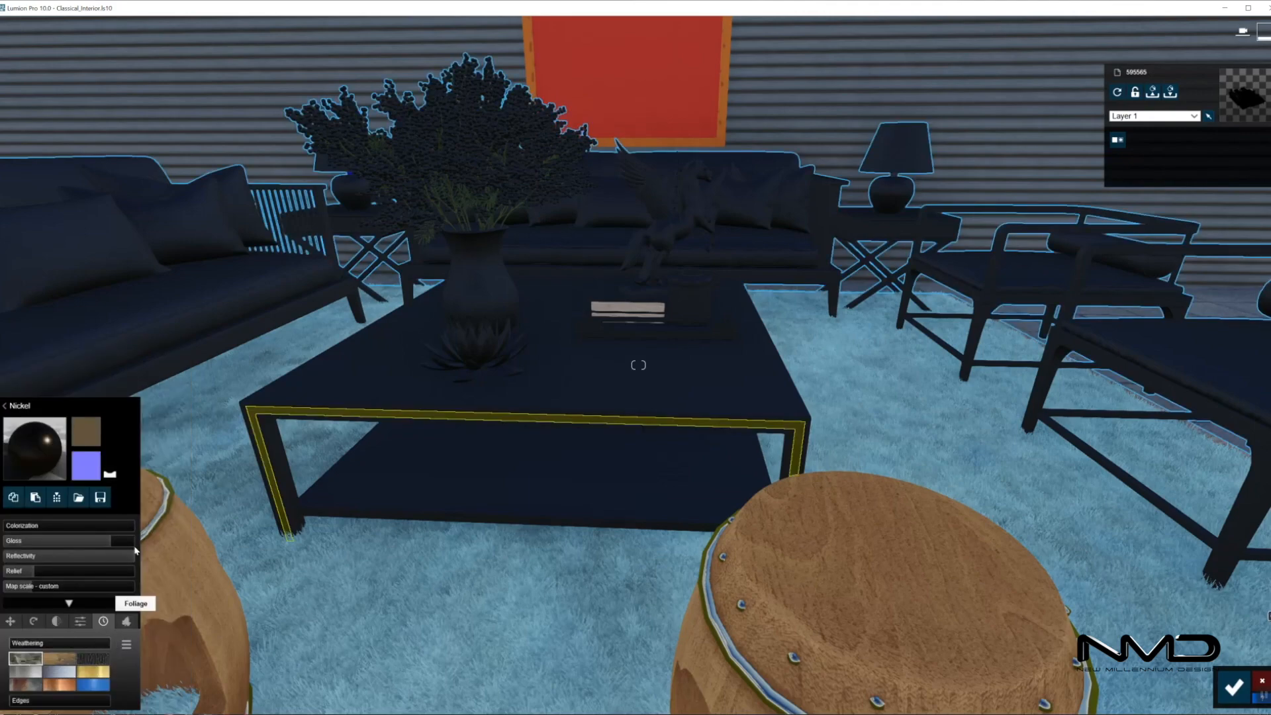
click(11, 658)
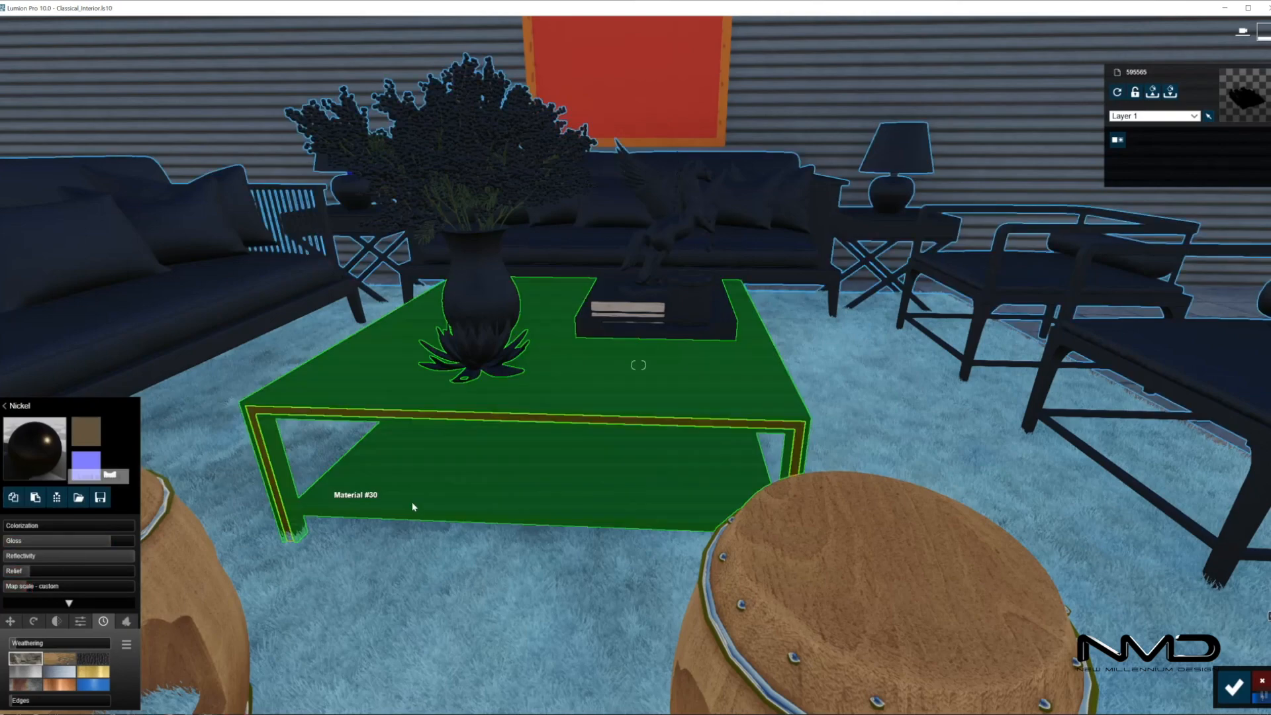
Give the side tables' crossed legs the same Nickel material as the coffee table frame
click(239, 311)
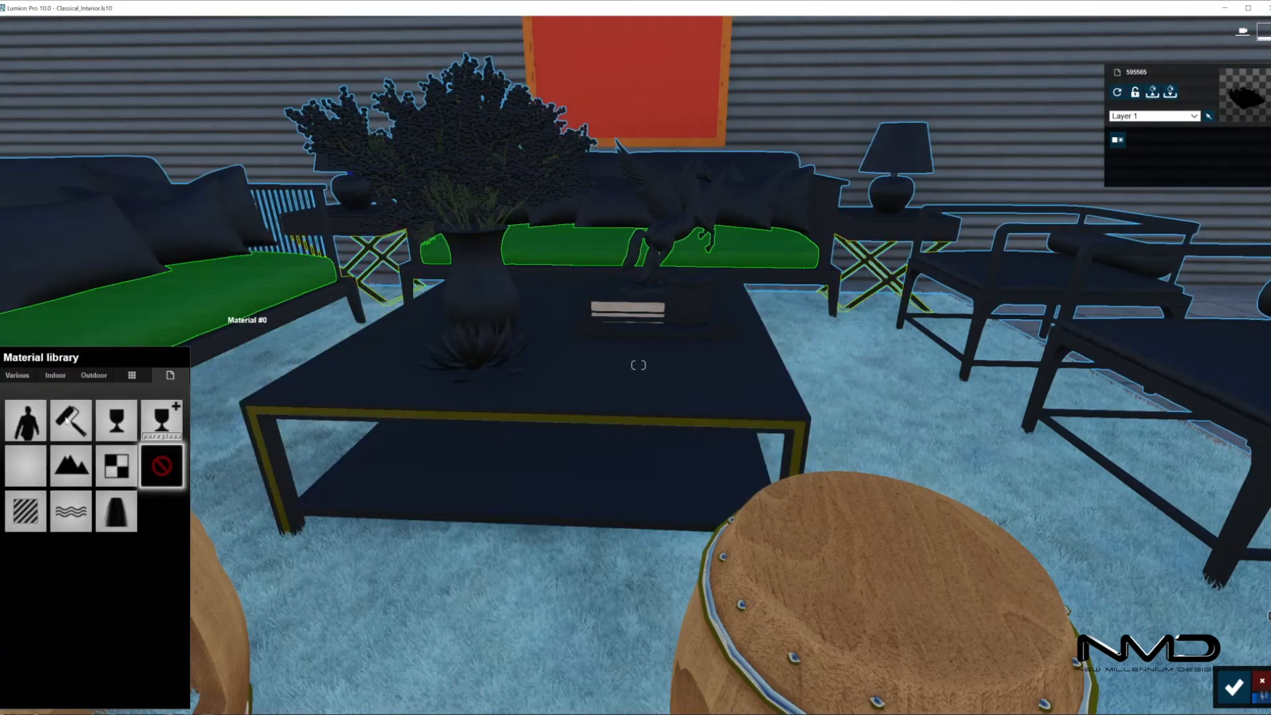
click(25, 510)
click(87, 433)
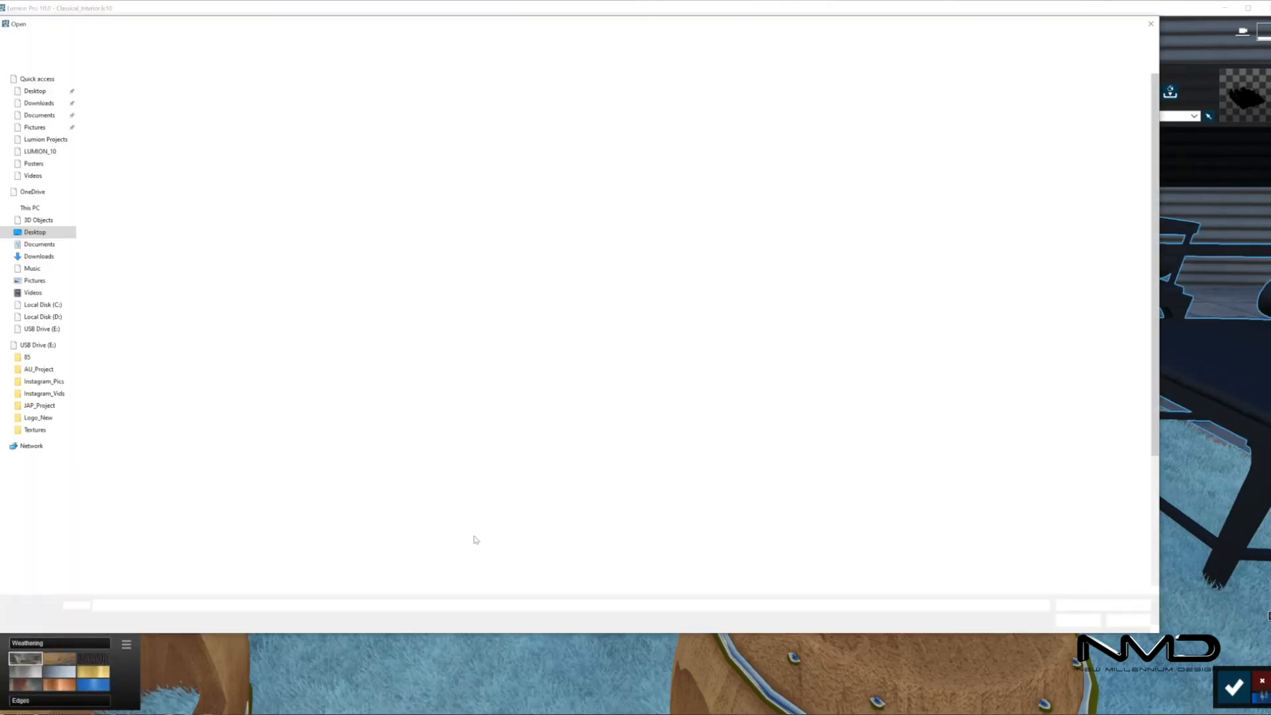
click(1125, 621)
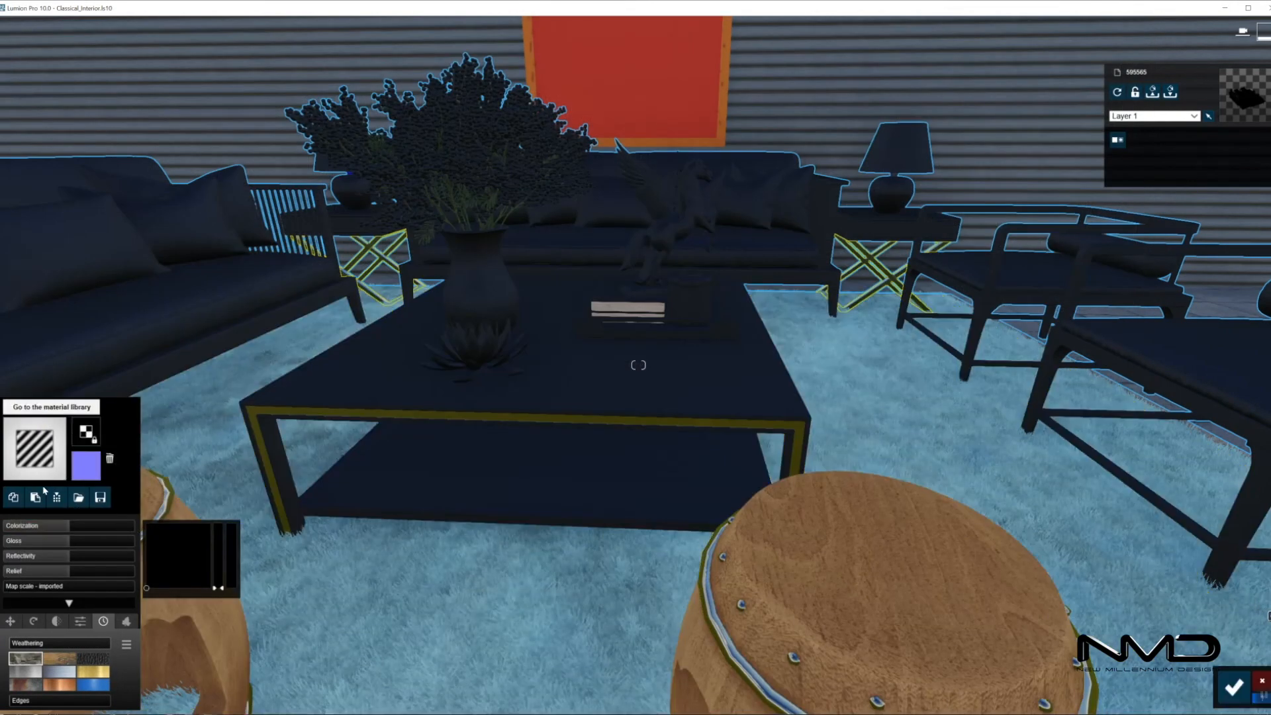
click(407, 421)
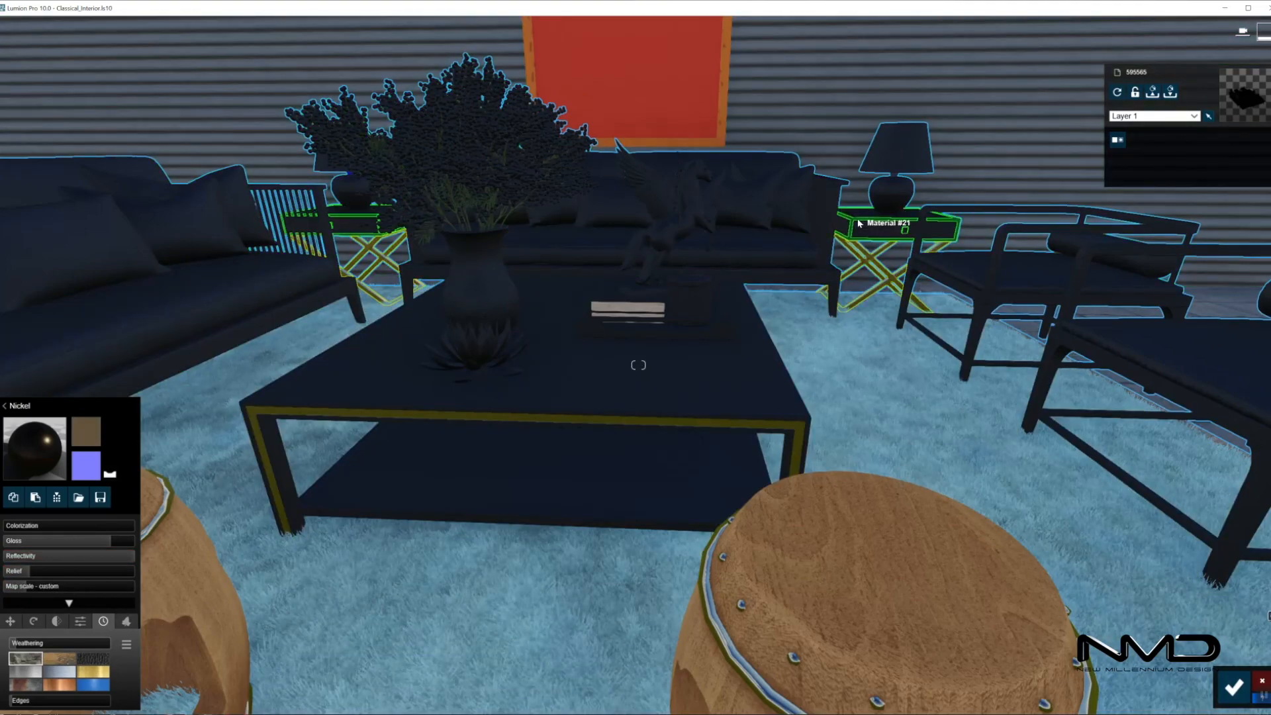
Give the side tables' upper frames the same Nickel material and save the material changes
click(857, 225)
click(25, 508)
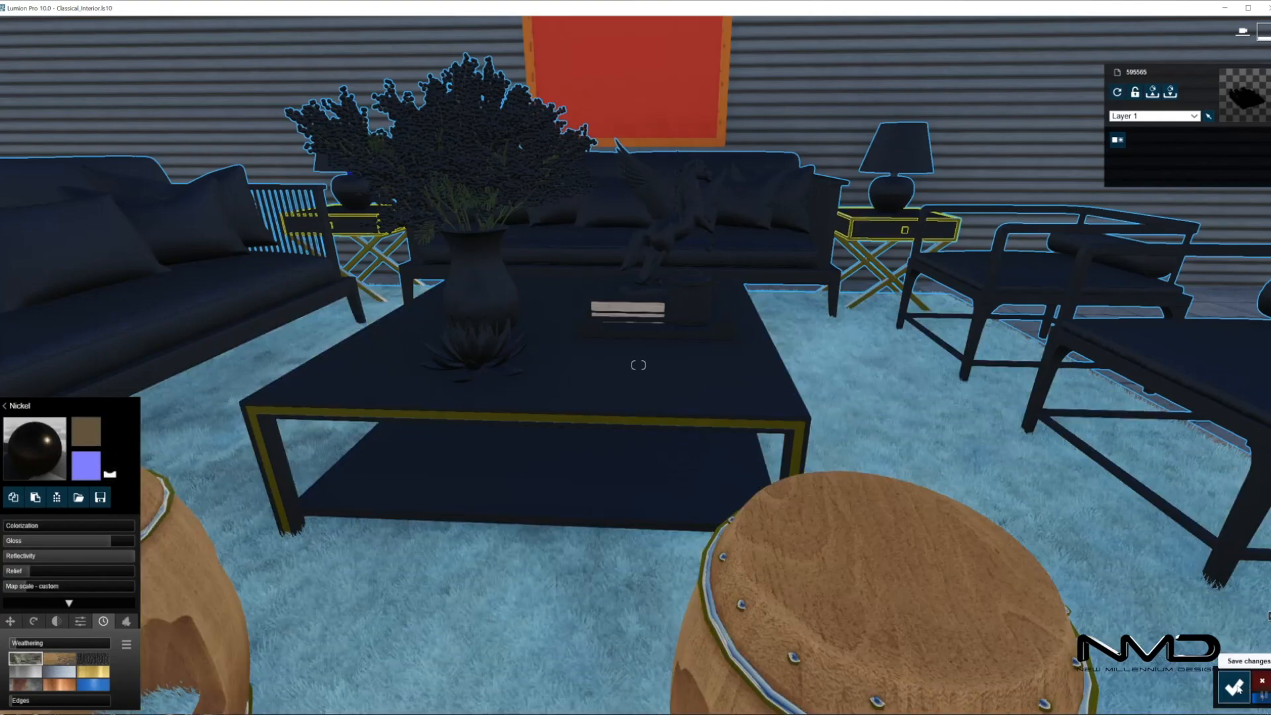
click(1237, 688)
Apply the same Nickel material to the armchairs' seat rails
right_drag(690, 511, 998, 428)
key(w)
key(s)
key(w)
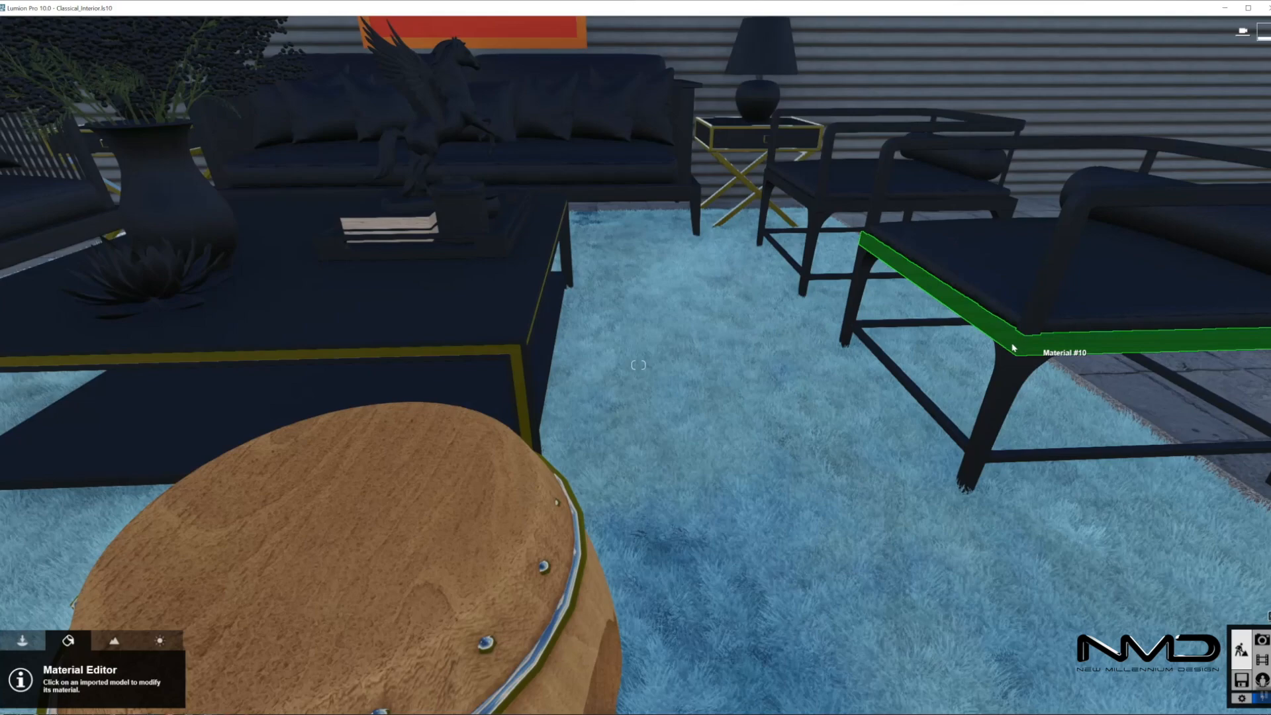
click(1013, 347)
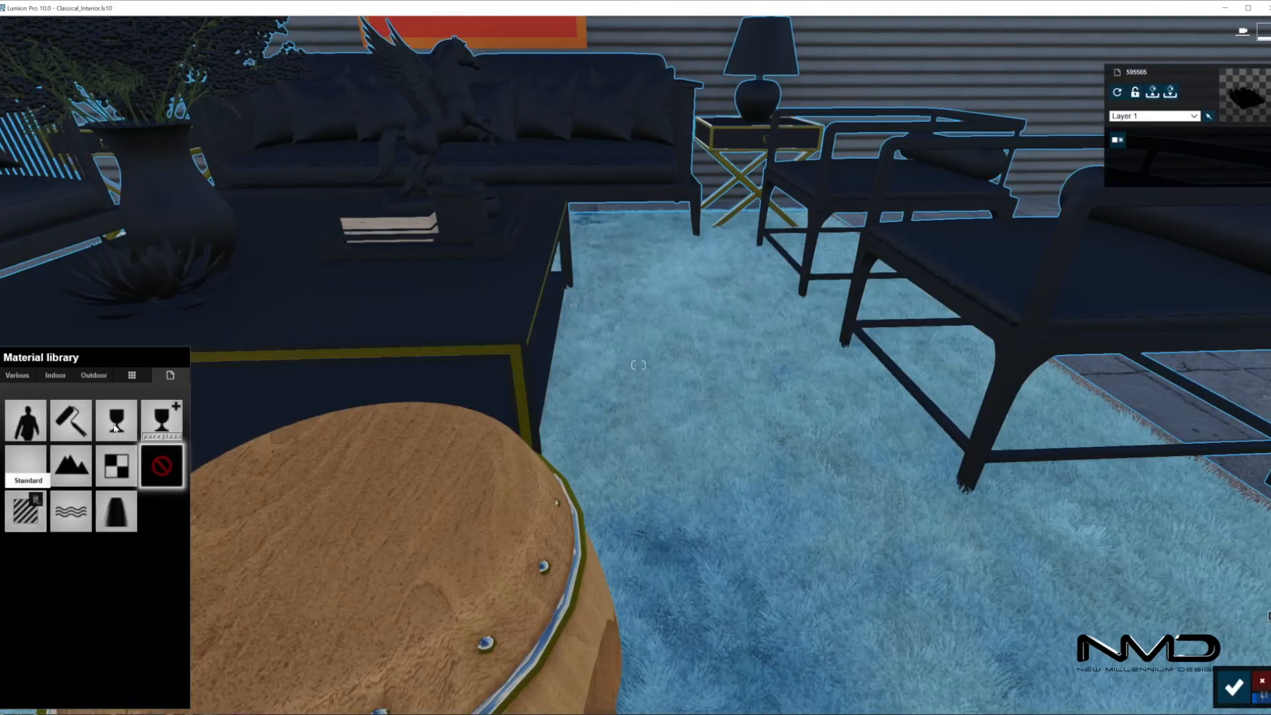
click(115, 427)
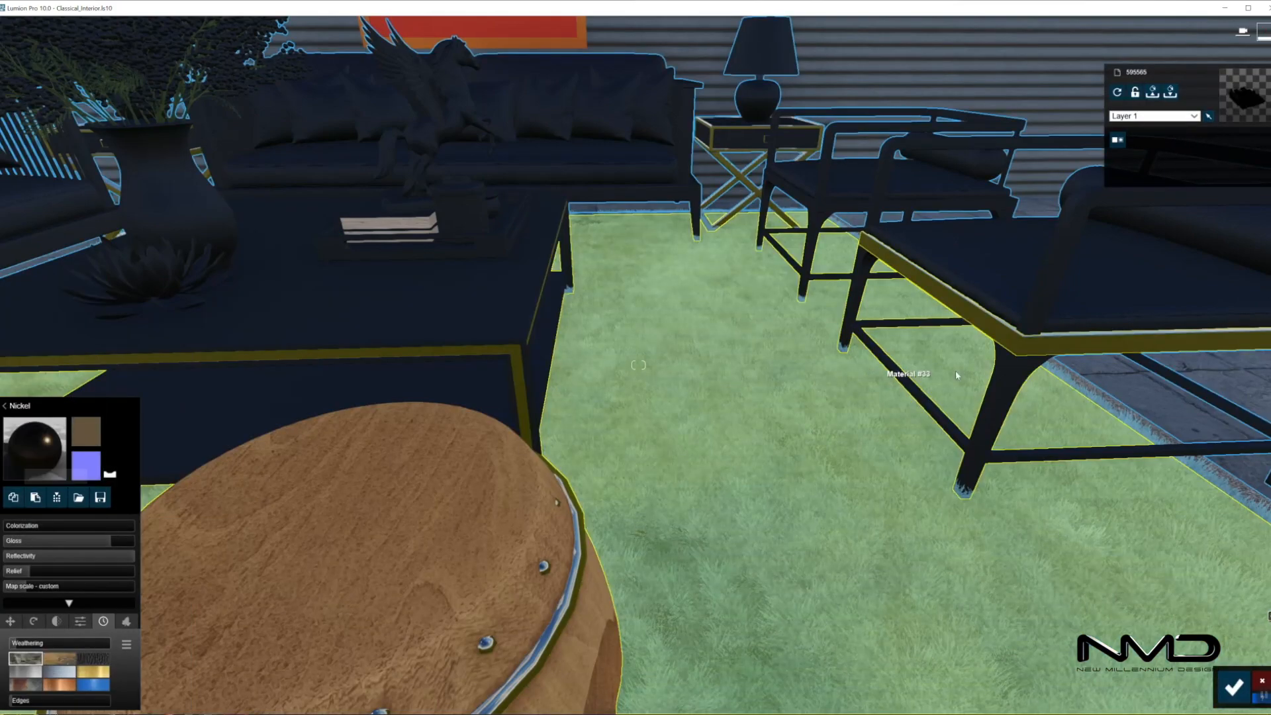
Apply the same Nickel material to the armchairs' legs and armrests, and save the material changes
click(1014, 371)
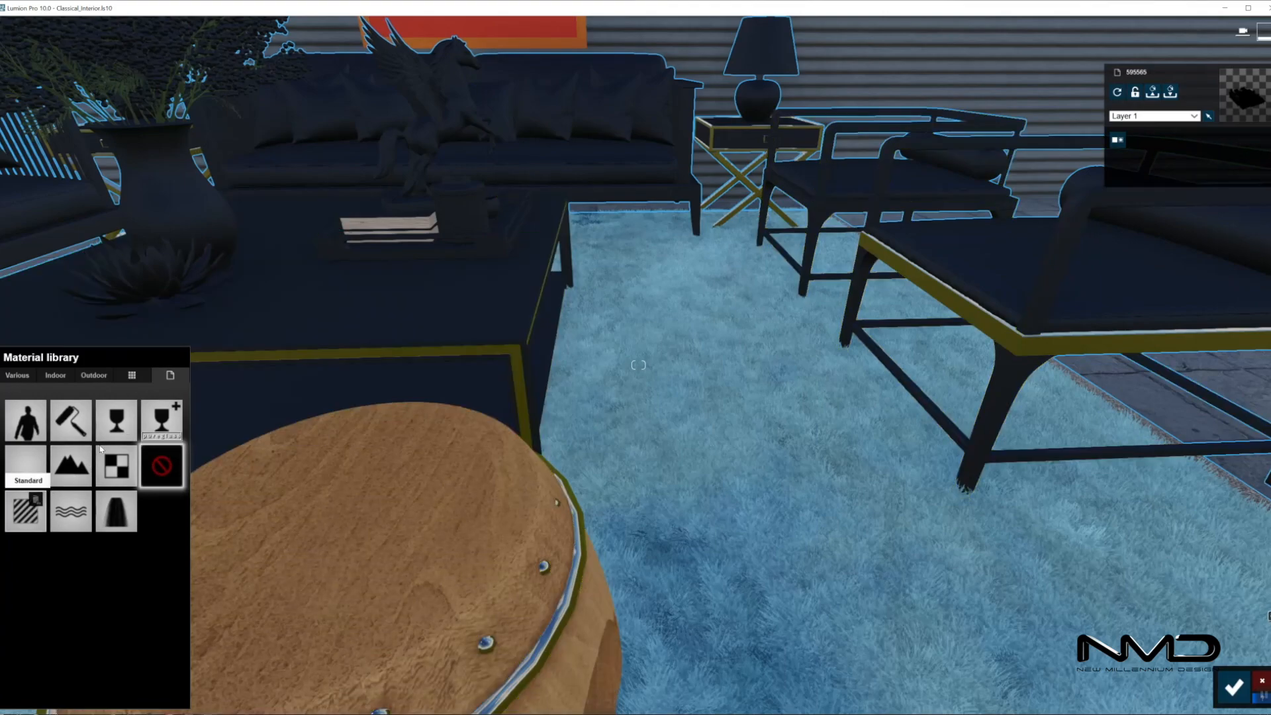
click(101, 450)
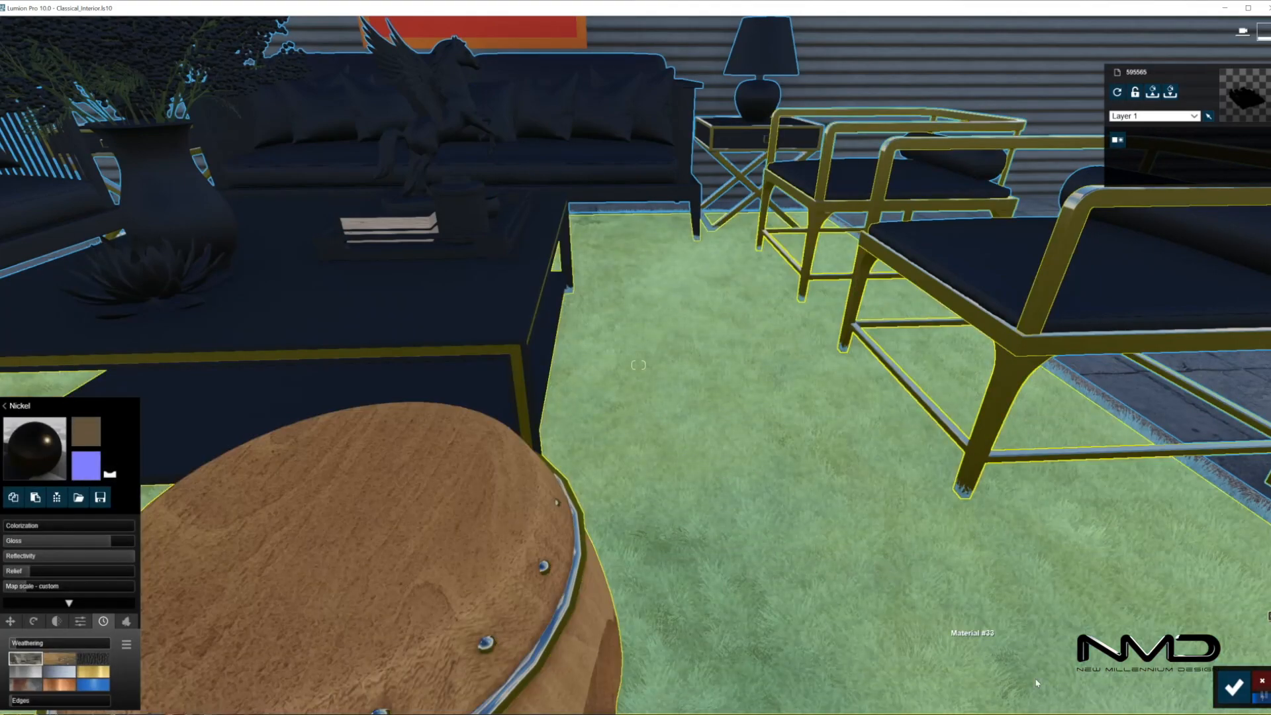
click(1233, 687)
Apply the Bronze indoor metal material to the lotus flower ornament on the coffee table
key(s)
right_drag(934, 585, 735, 516)
key(w)
right_drag(371, 357, 539, 406)
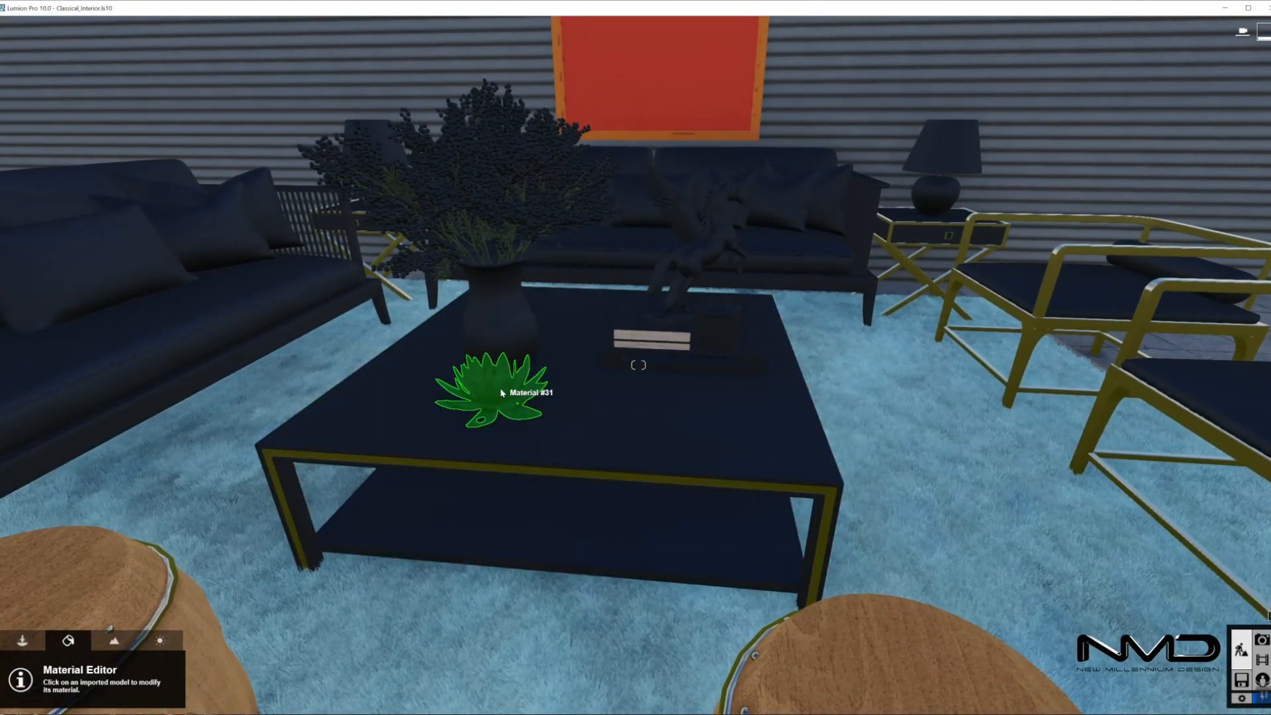
click(431, 411)
click(162, 460)
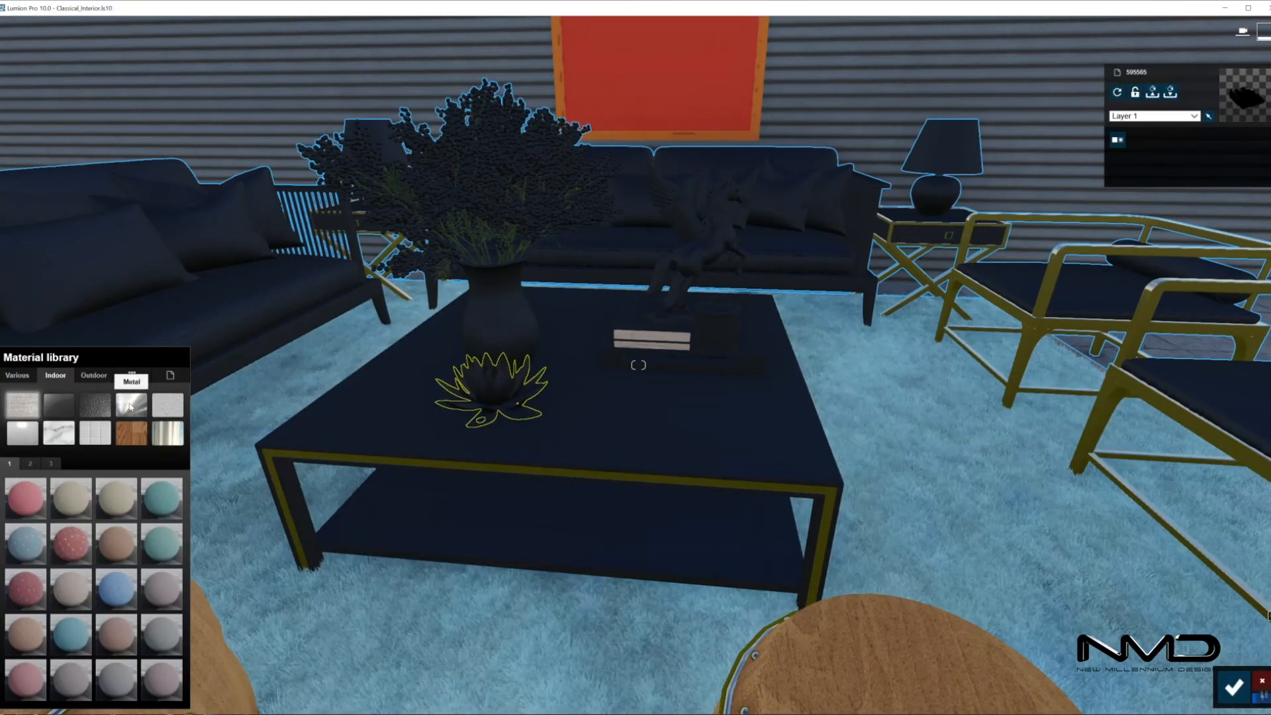
click(120, 511)
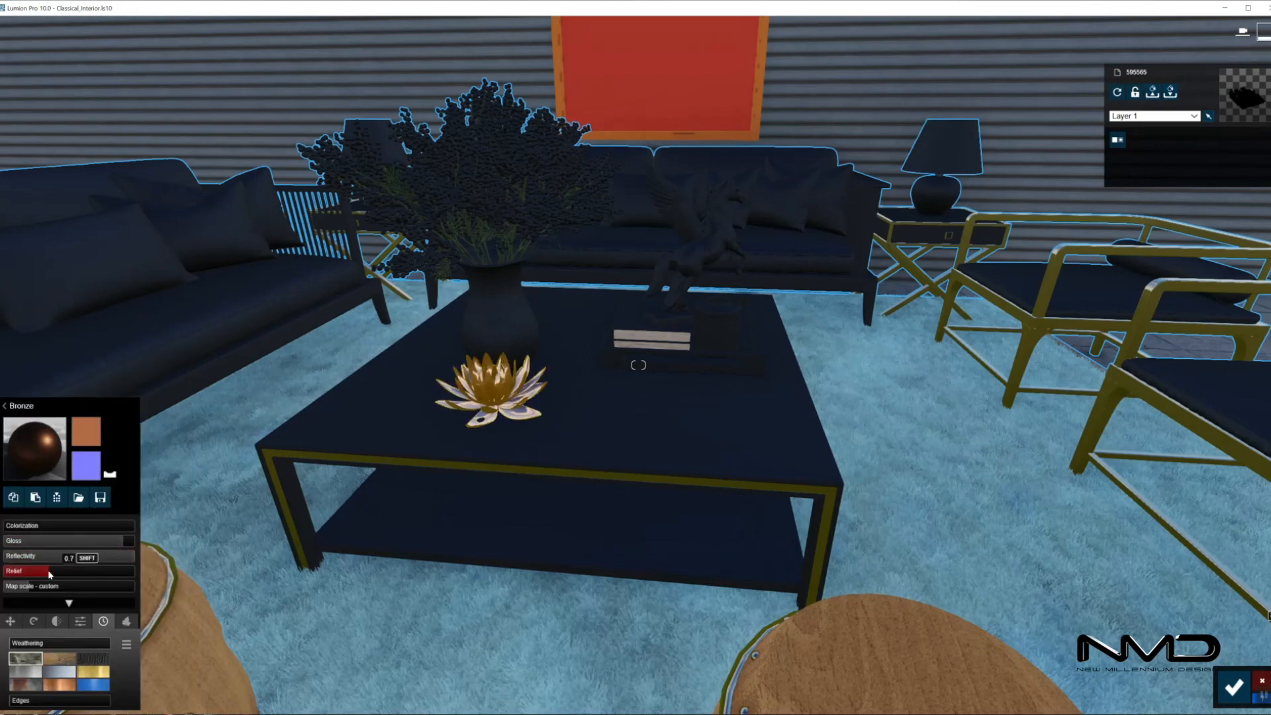
Set the Bronze material's relief to 0.7, gloss to 1.8 and weathering to 0.1, and save the material changes
click(26, 587)
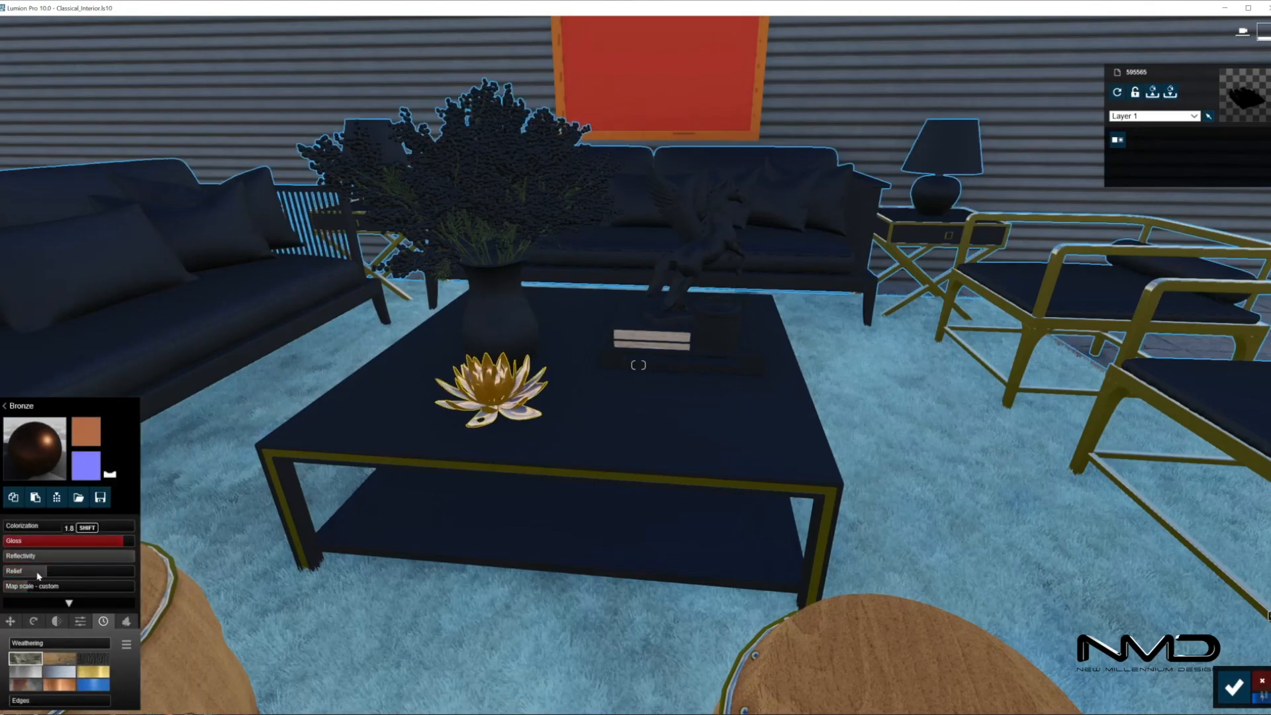
click(22, 647)
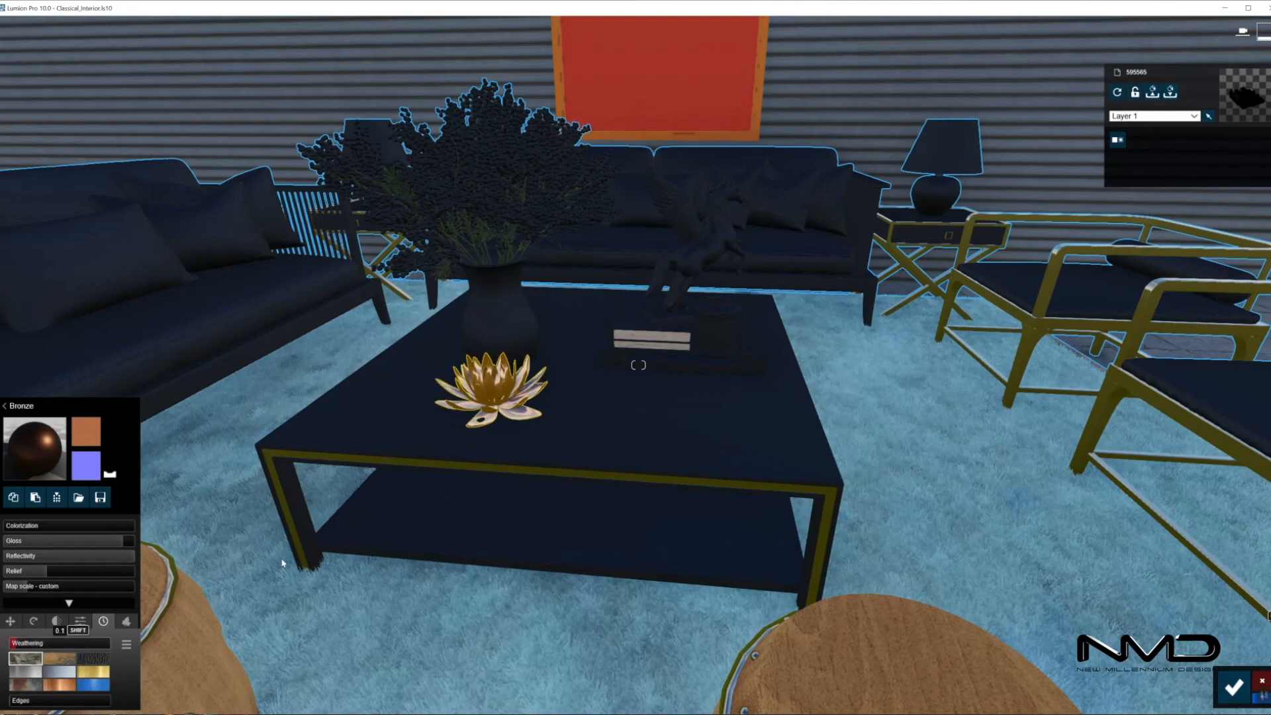
click(1234, 686)
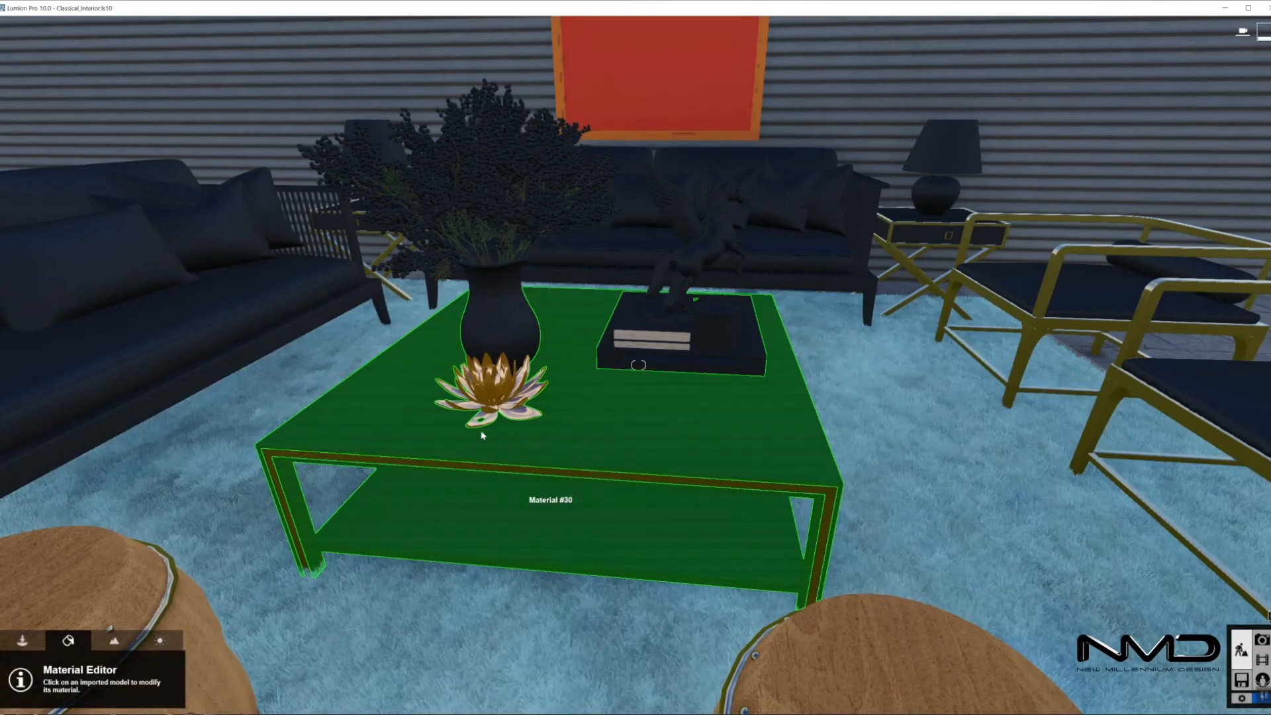
Apply the Brass indoor metal material to the vase on the coffee table and save the material changes
click(482, 329)
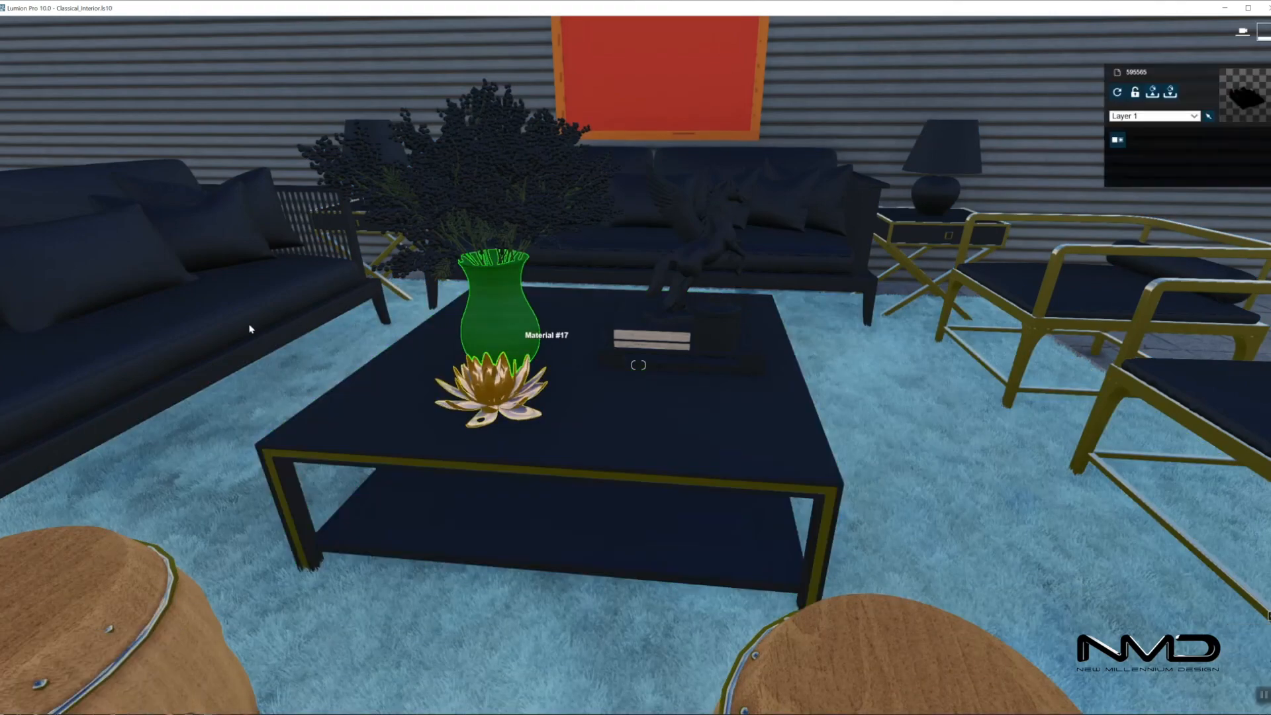
click(56, 375)
click(131, 405)
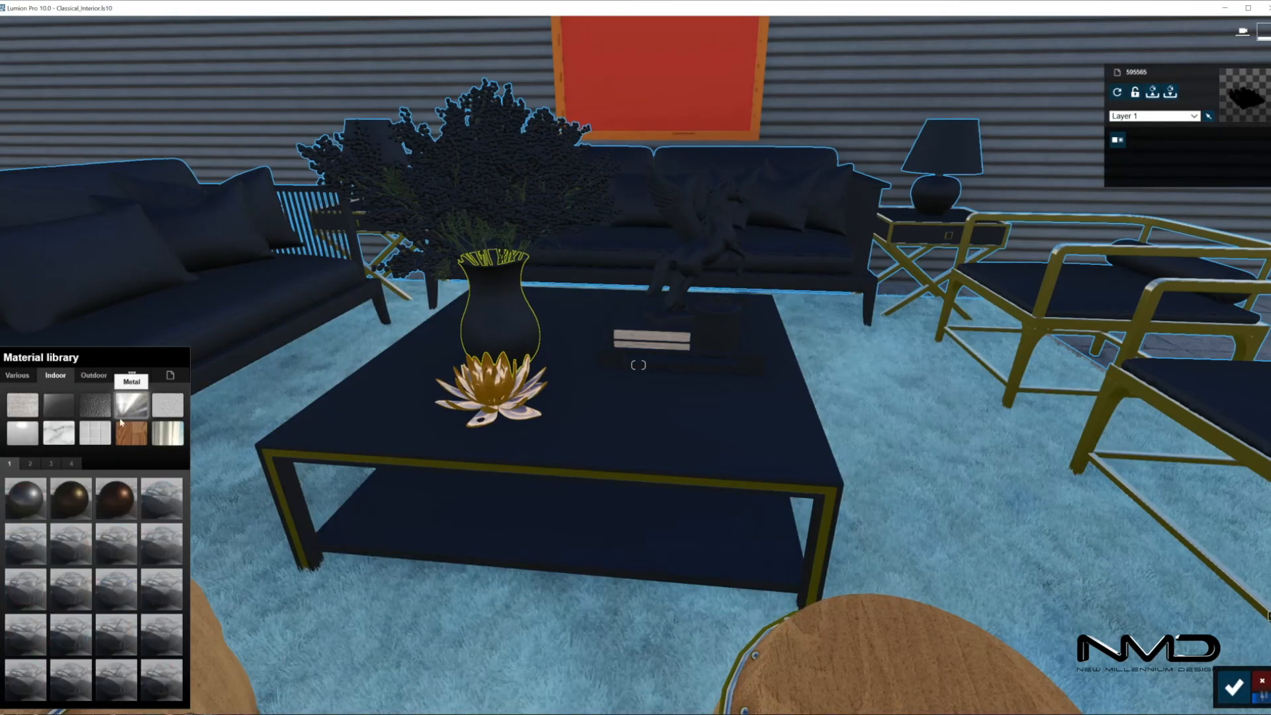
click(93, 496)
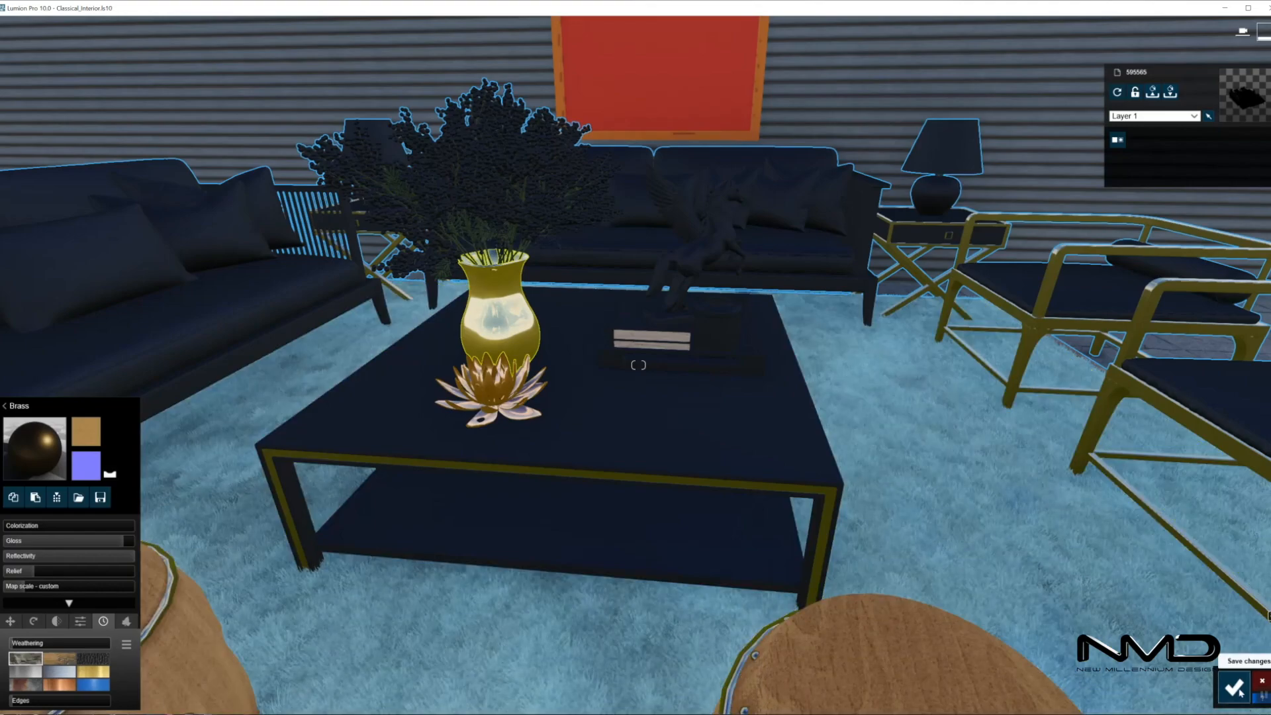
click(1233, 686)
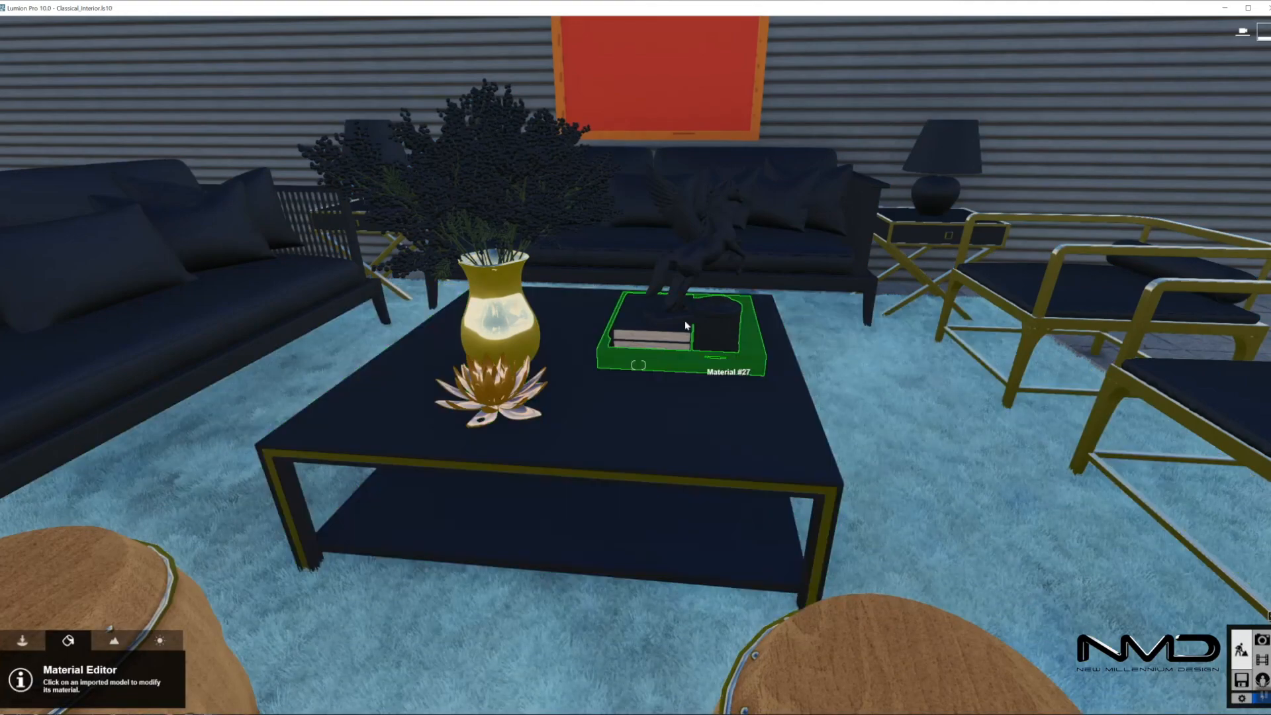
Apply the Nickel indoor metal material to the winged horse statue and save the material changes
click(698, 273)
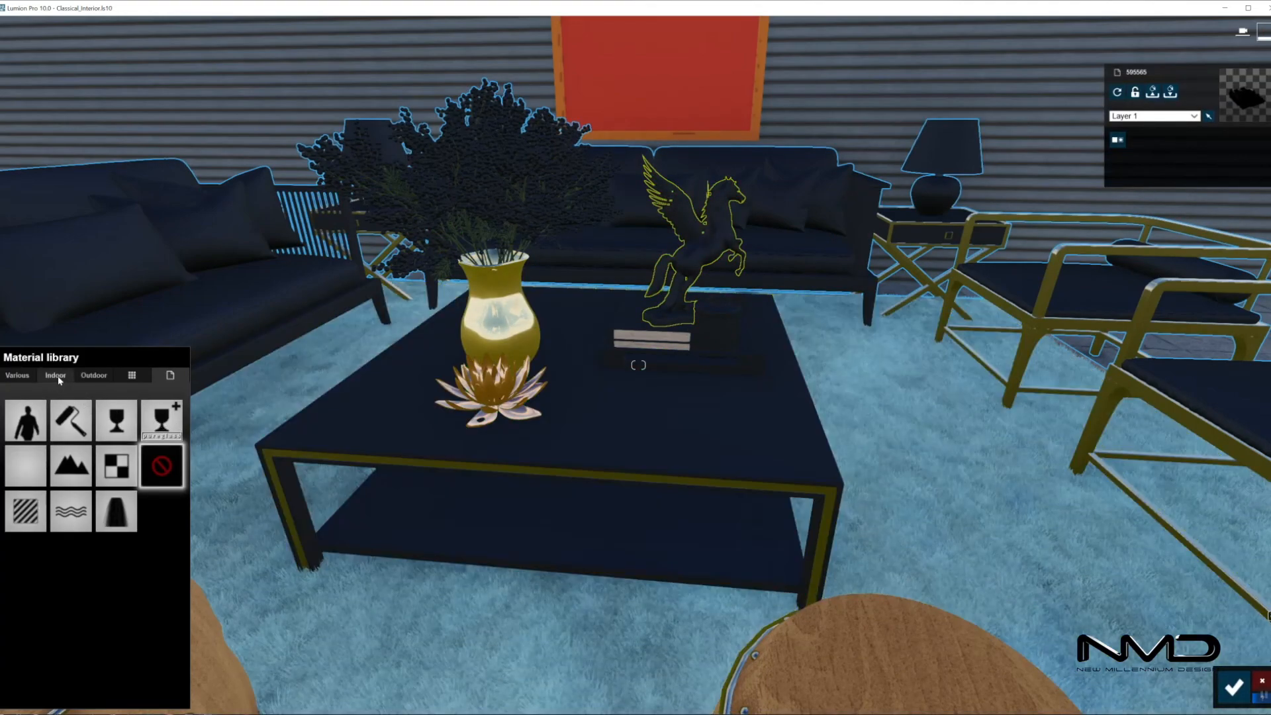
click(57, 376)
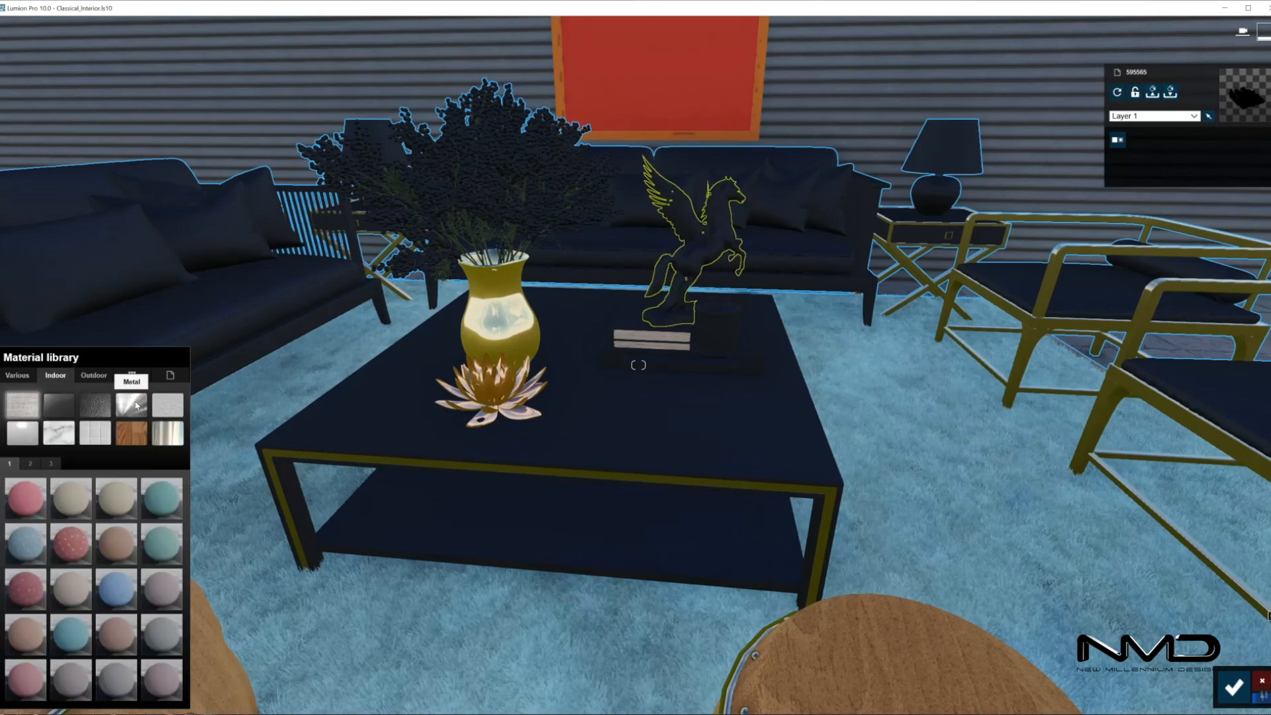
click(51, 464)
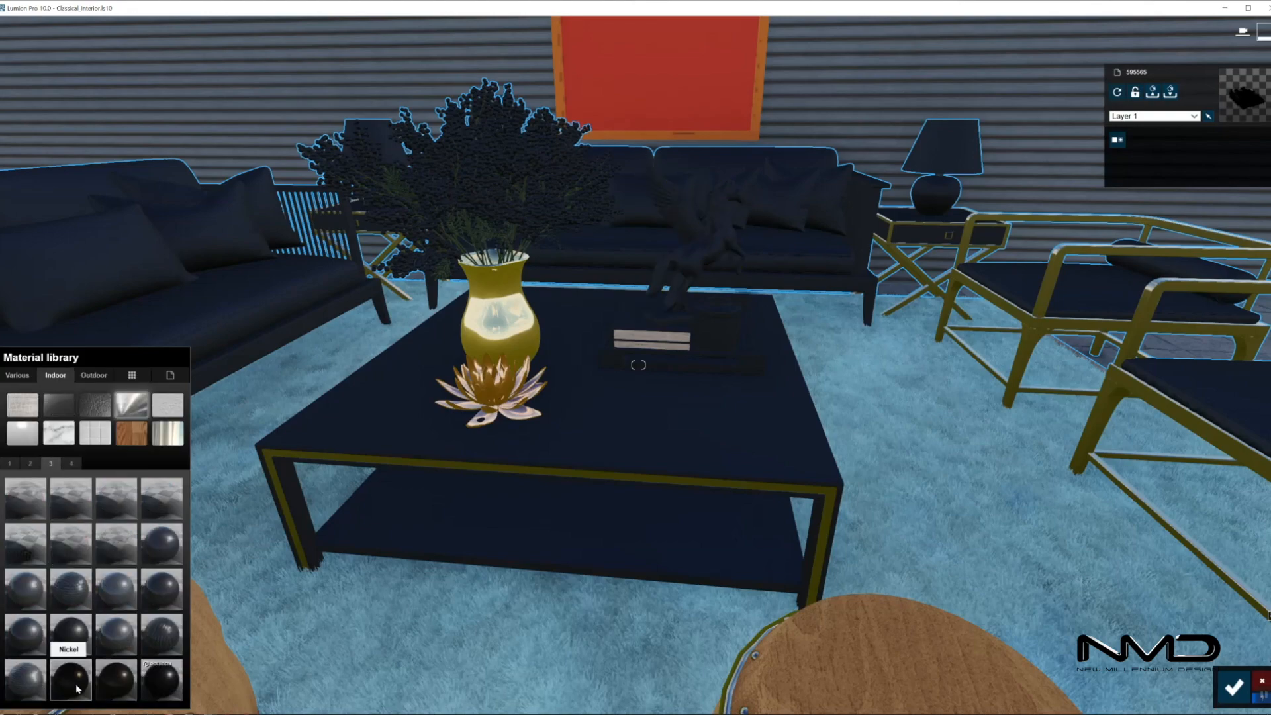
click(70, 633)
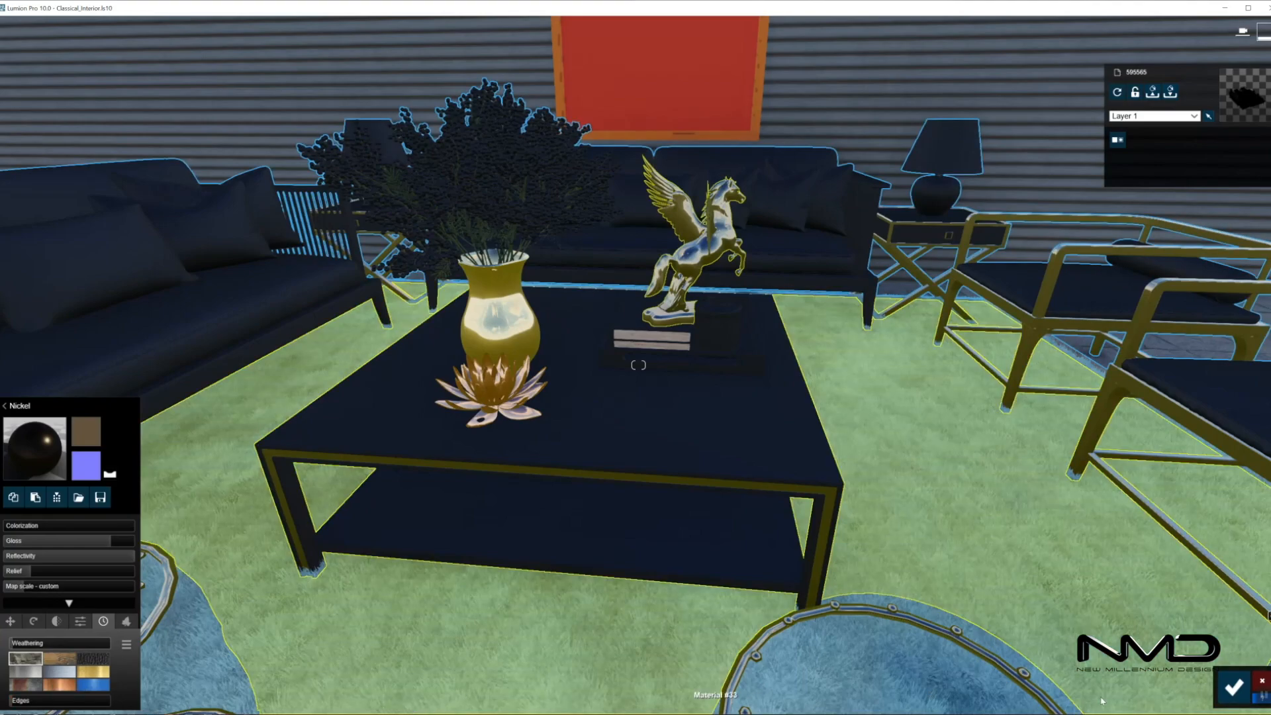
click(1233, 688)
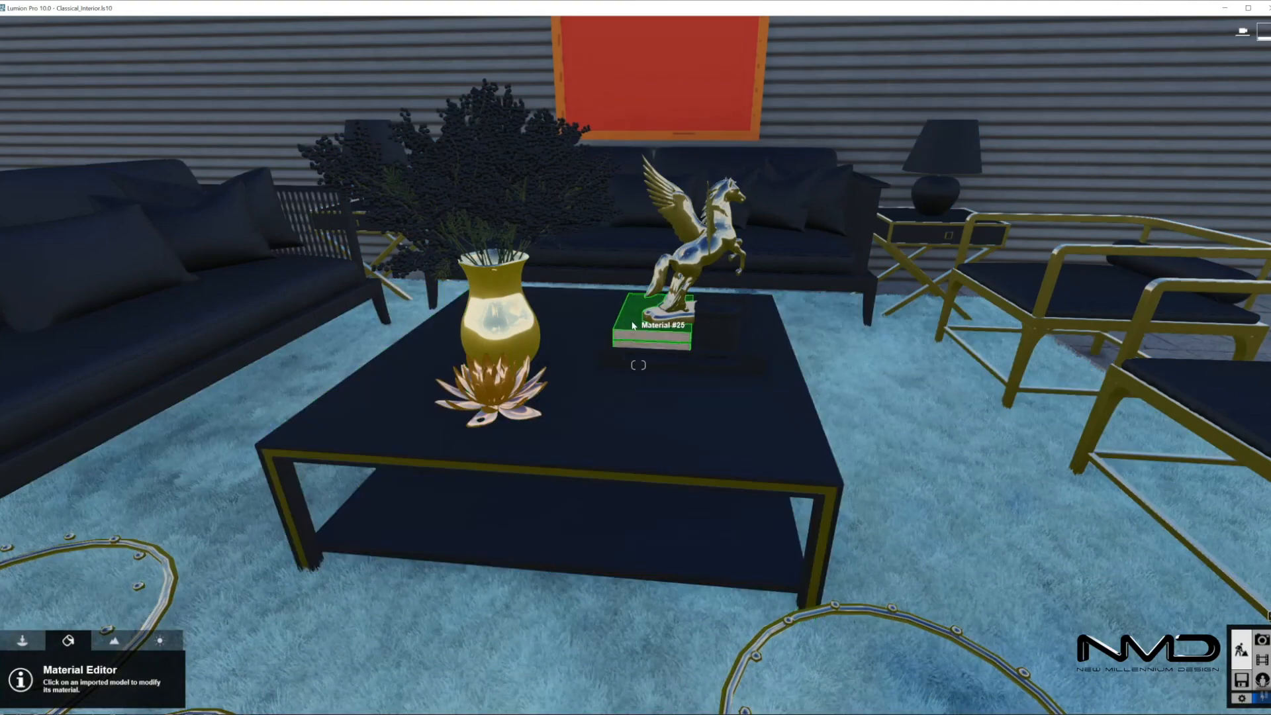
Apply the Leather Brown 1024 material to the books under the horse statue and adjust its gloss, reflectivity and relief
click(183, 446)
click(157, 423)
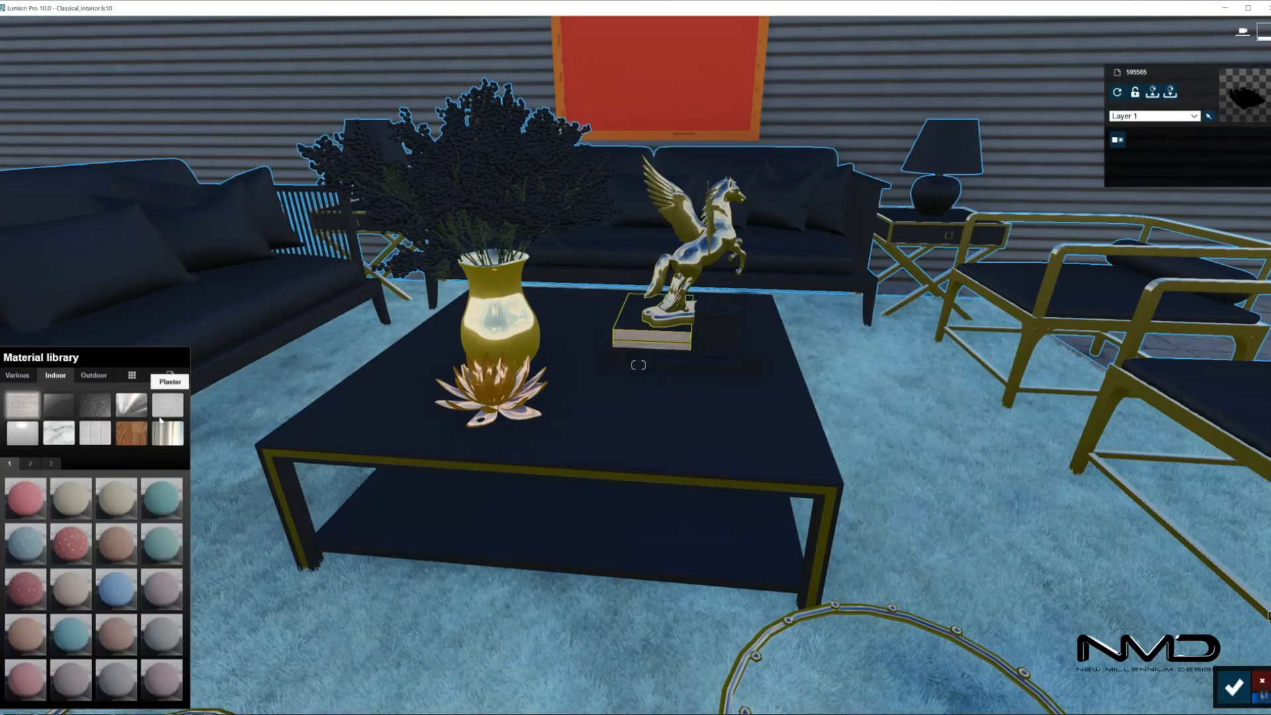
click(96, 405)
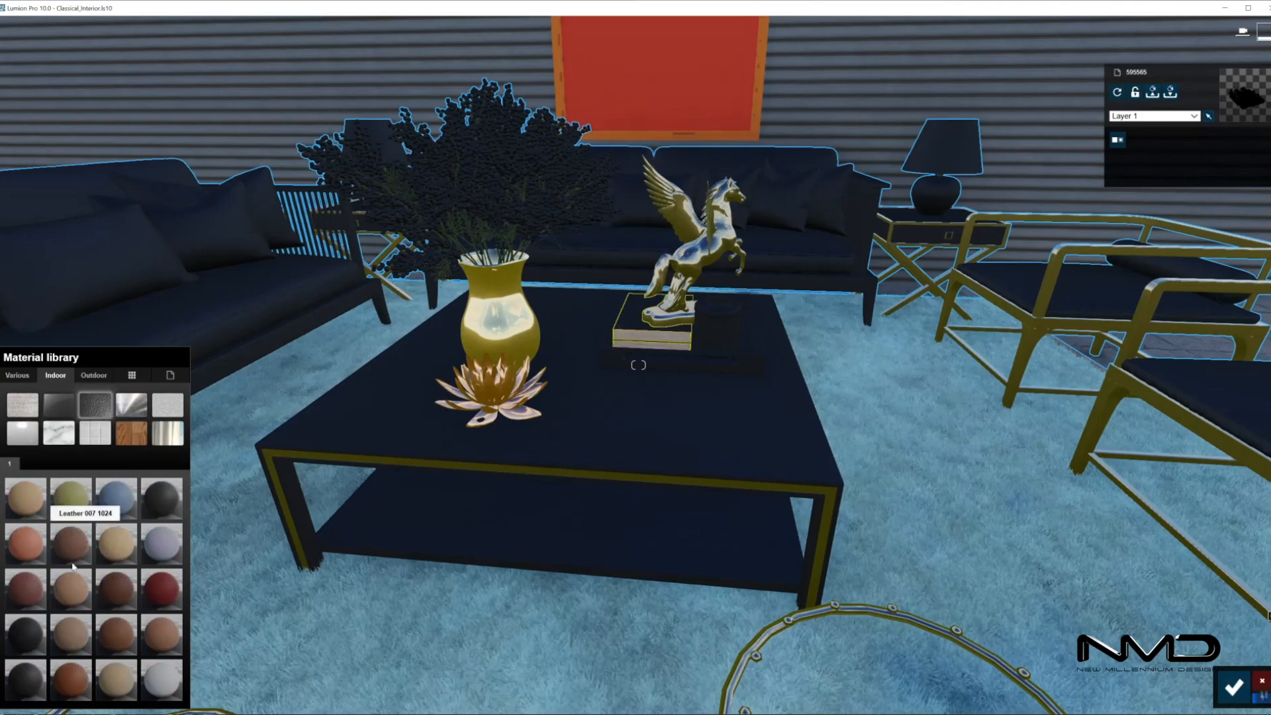
click(73, 685)
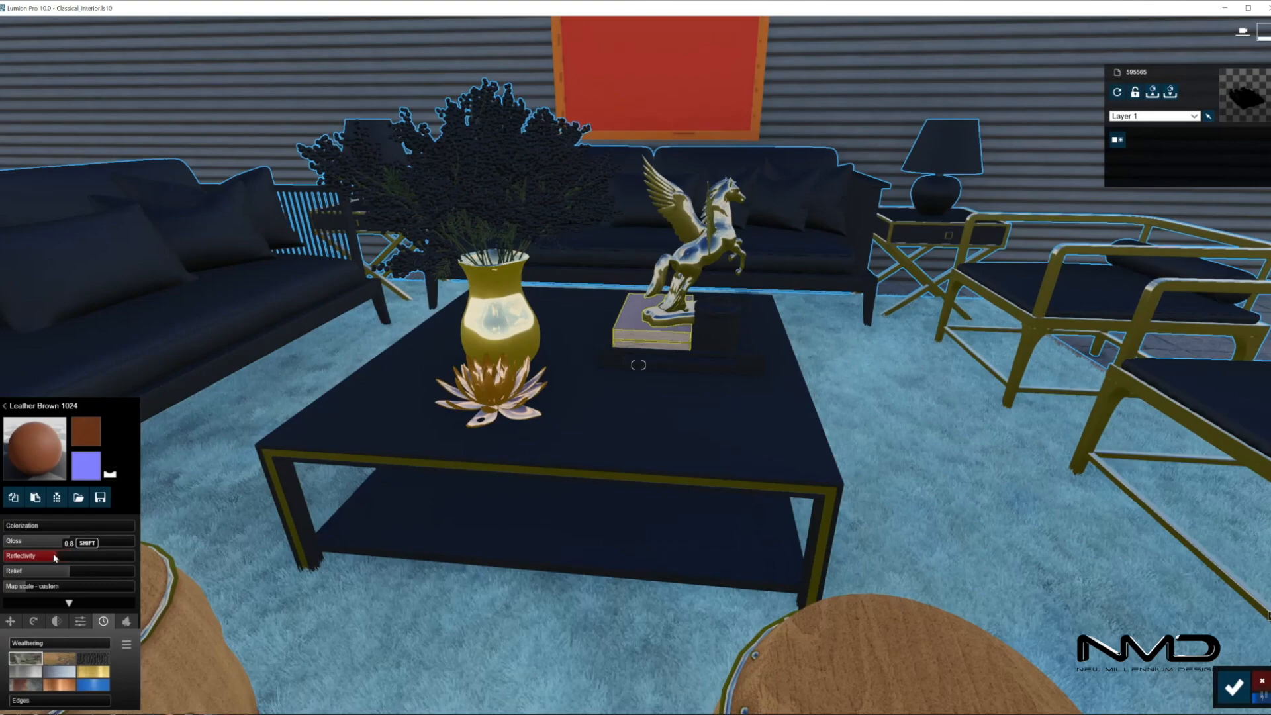
click(73, 570)
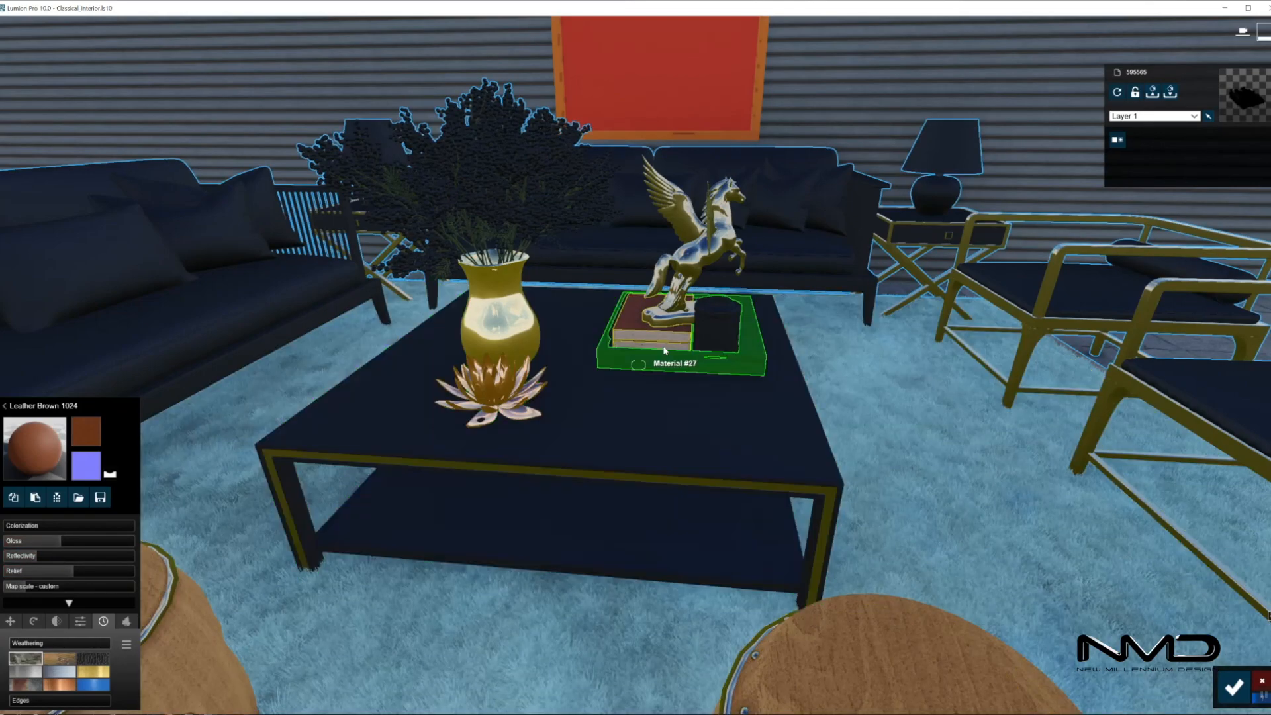
Apply the outdoor material Polii Concrete Polished 001 2K to the small container beside the books and save the material changes
click(718, 324)
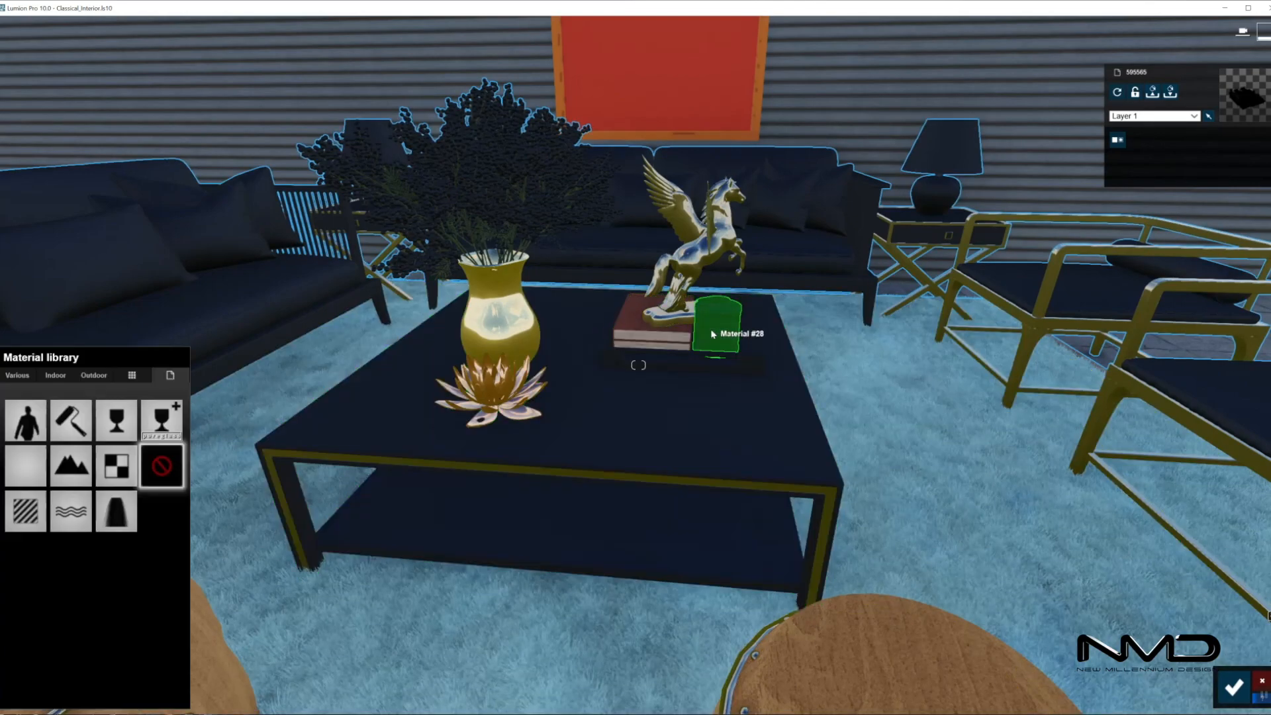
click(94, 376)
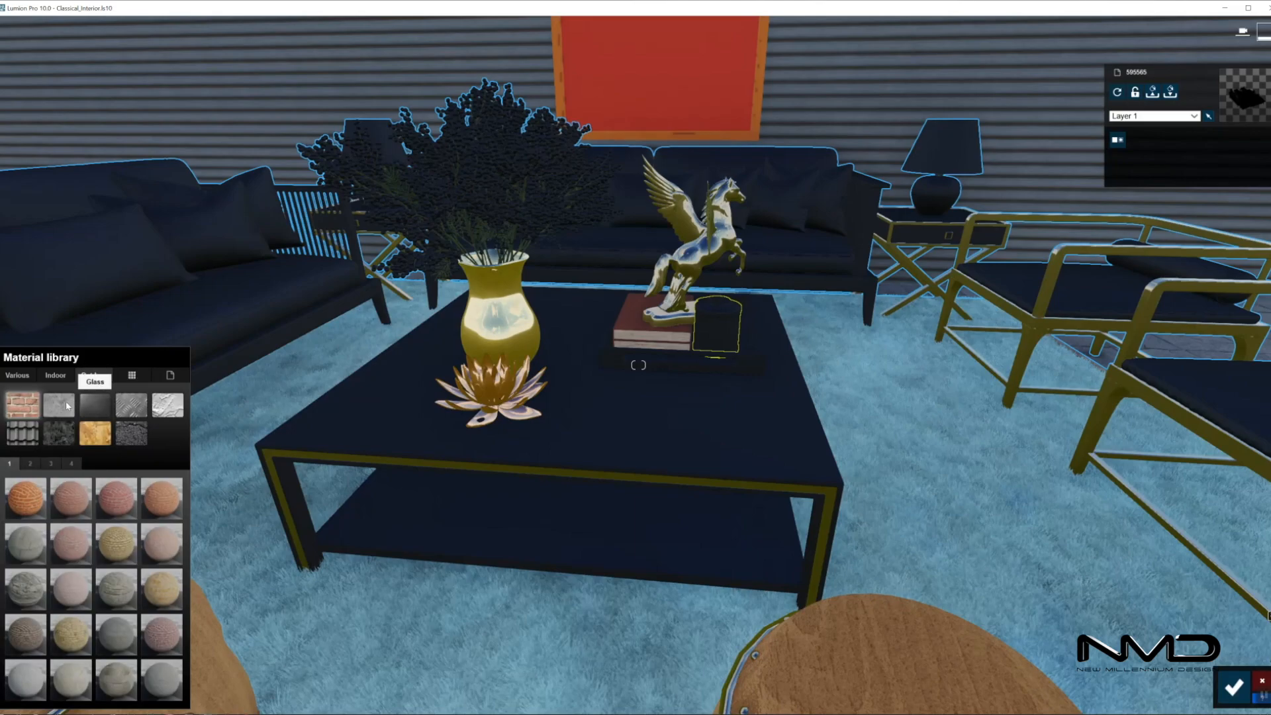
click(73, 407)
click(71, 463)
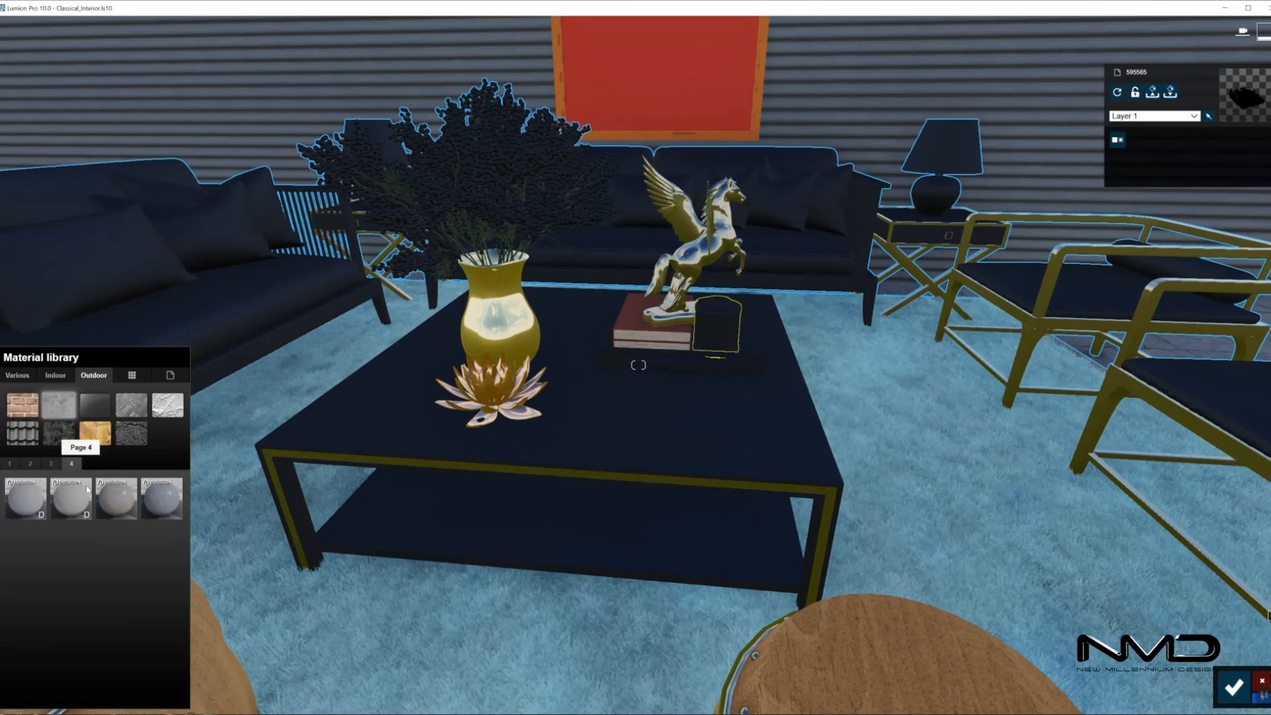
click(126, 509)
click(180, 508)
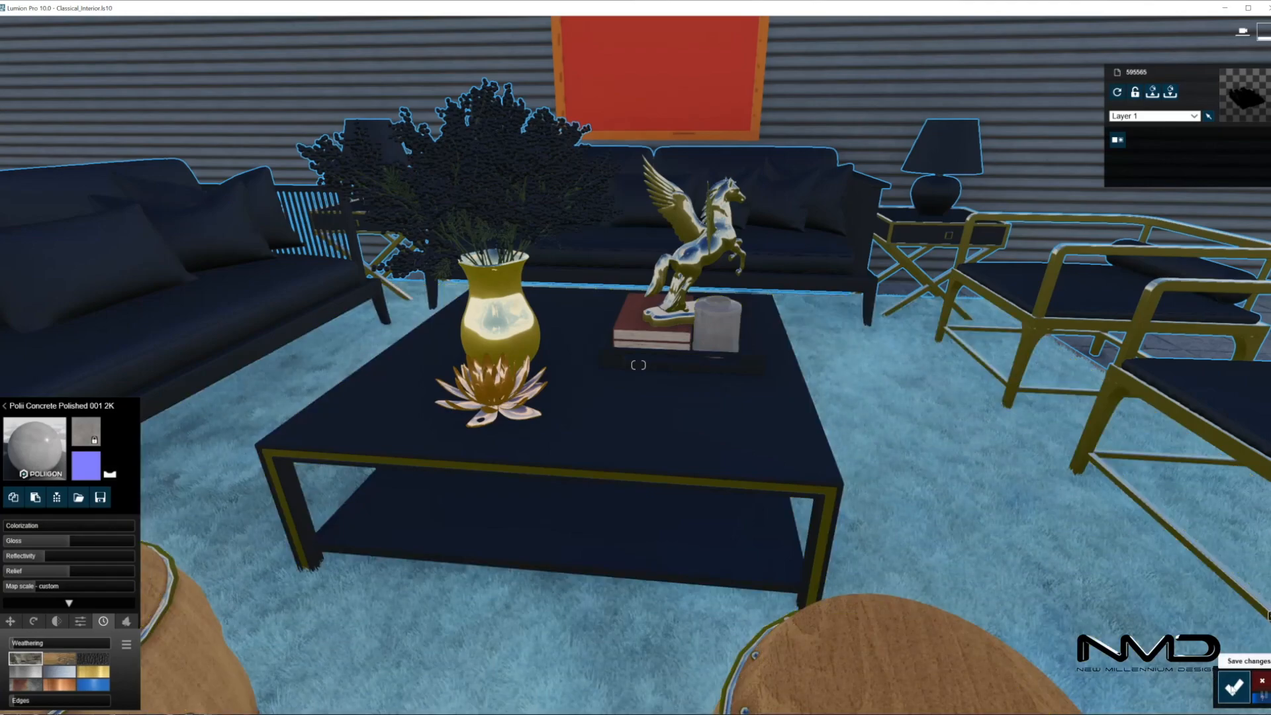
click(1233, 687)
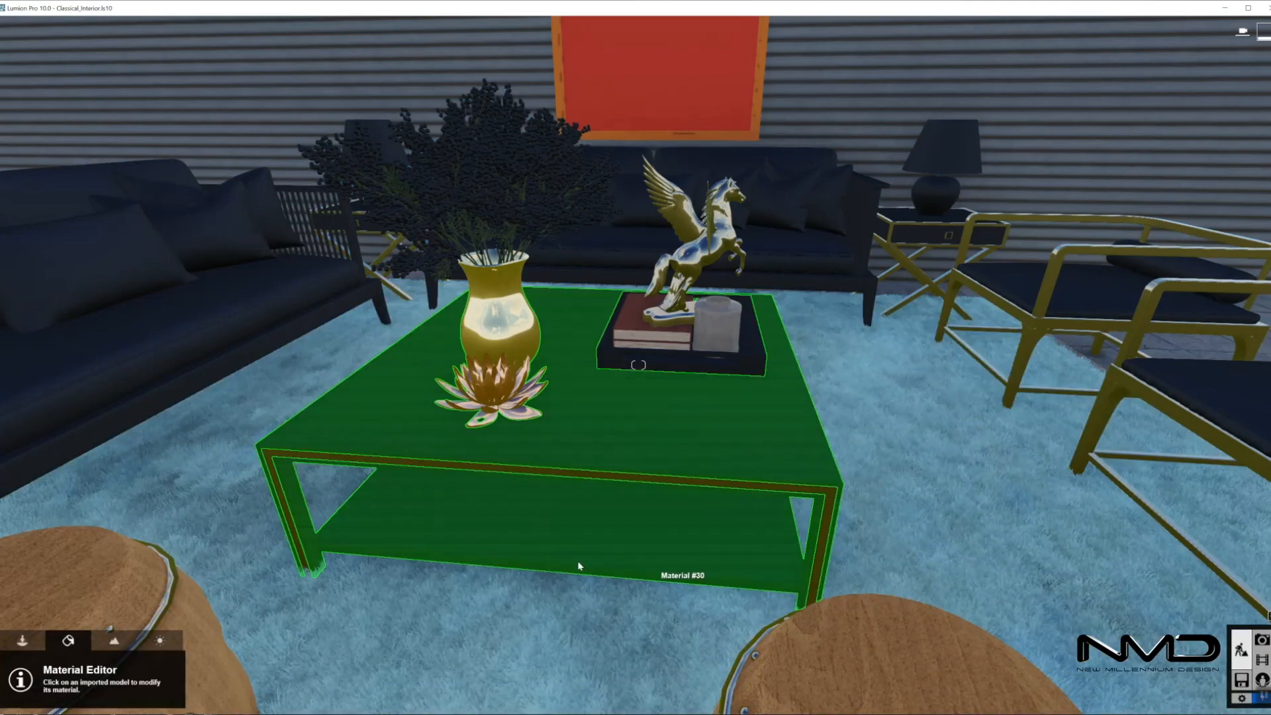
Apply the plain yellow custom library material to the flower branches in the vase and save the material changes
click(509, 214)
click(117, 465)
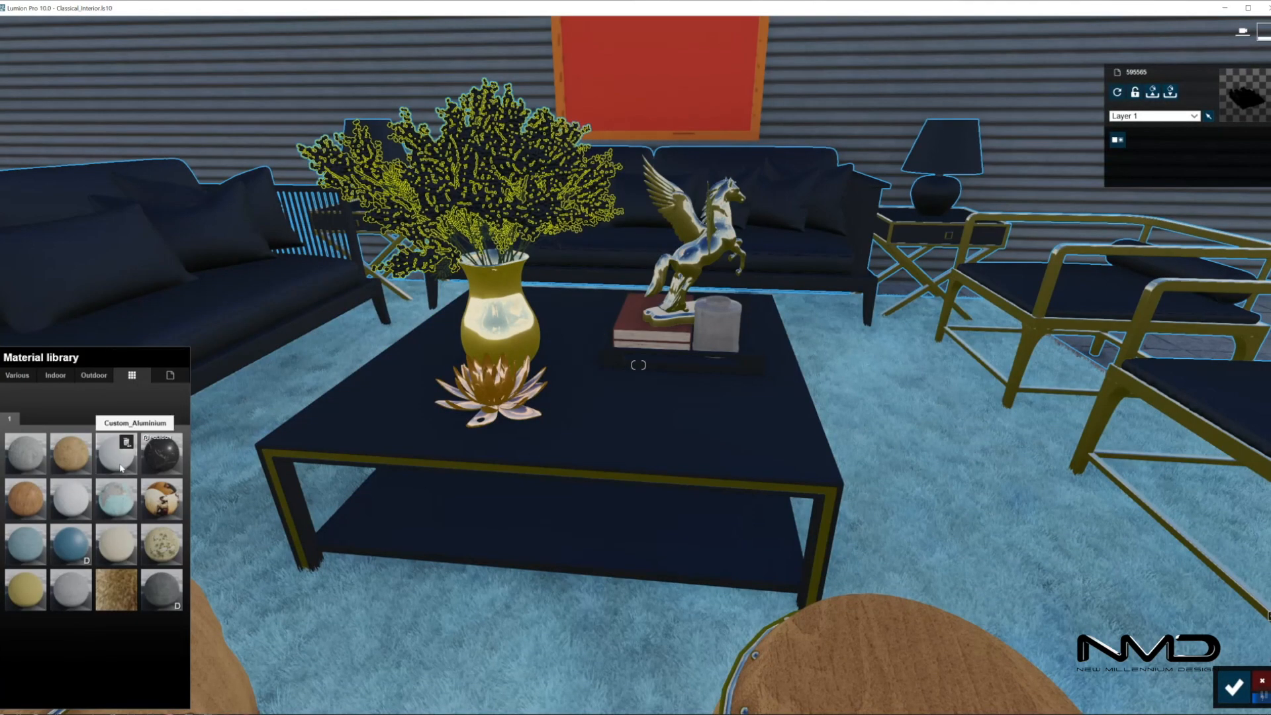
click(25, 591)
click(1232, 687)
Apply the indoor Polii Marble 021 2K material to the coffee table's top, shelf and legs, and lower its reflectivity
key(s)
mouse_move(493, 463)
right_down()
mouse_move(546, 404)
mouse_move(490, 470)
right_up()
right_drag(588, 352, 574, 351)
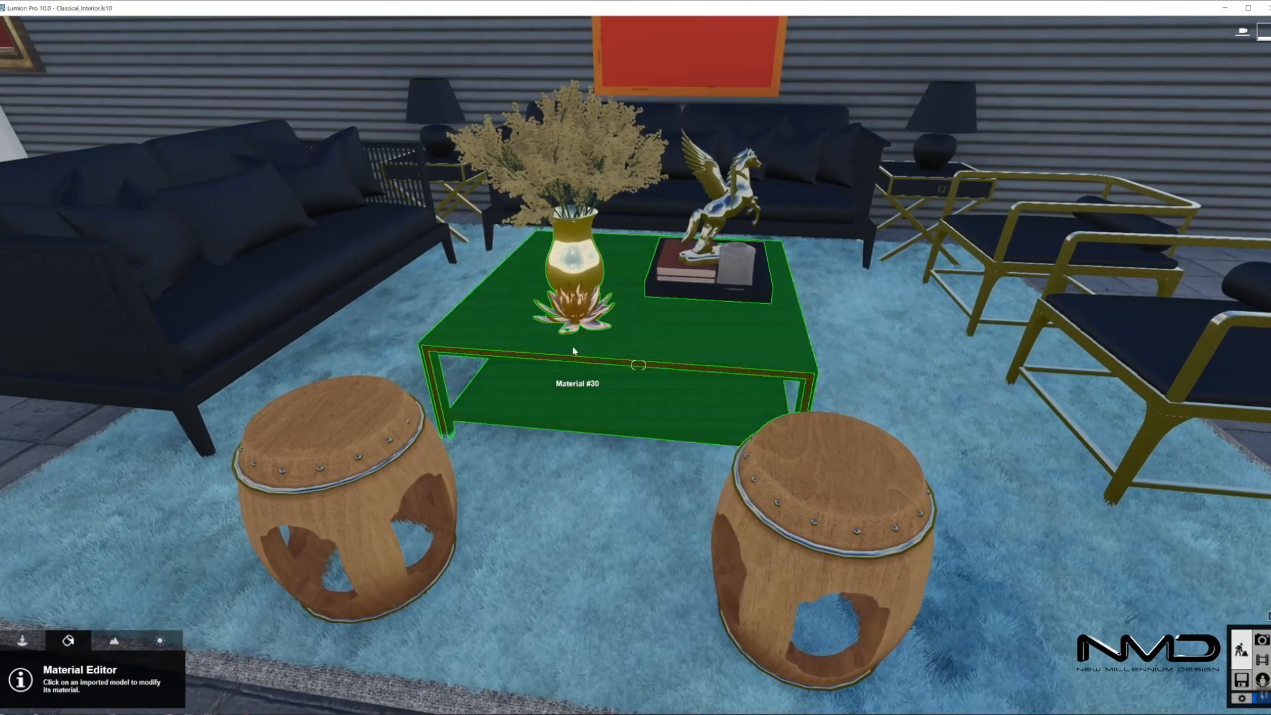
click(660, 340)
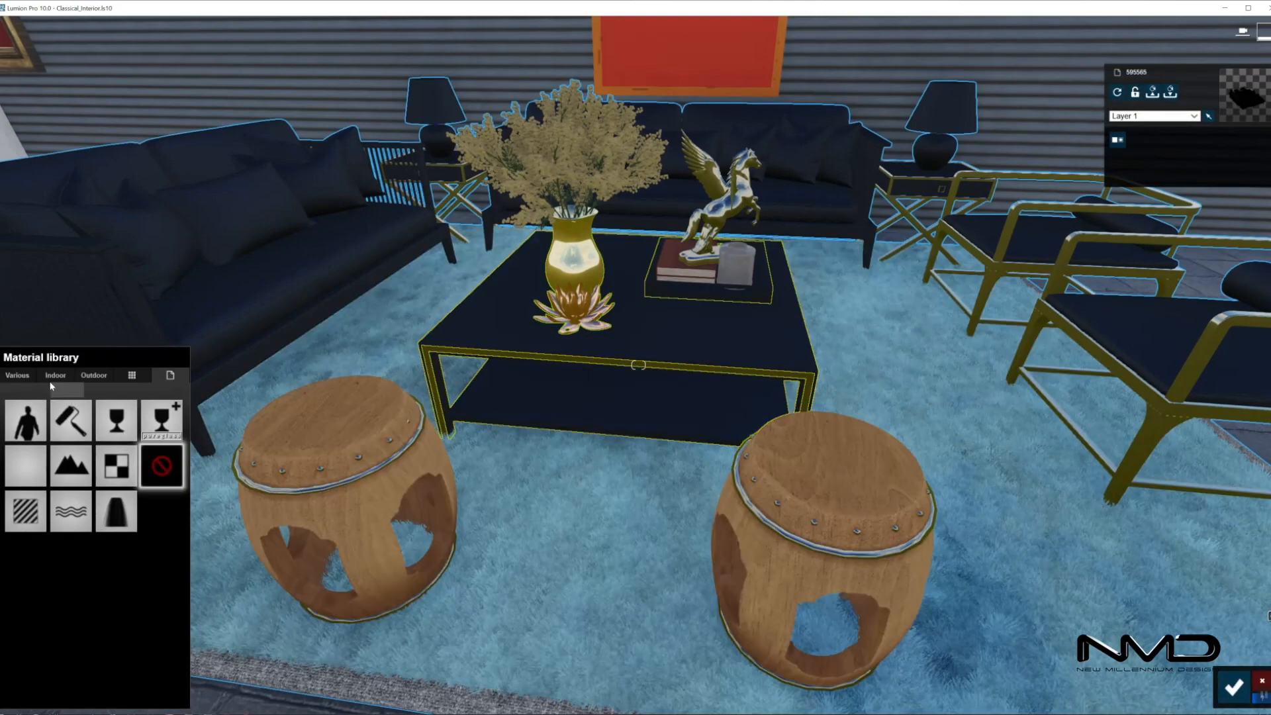
click(53, 376)
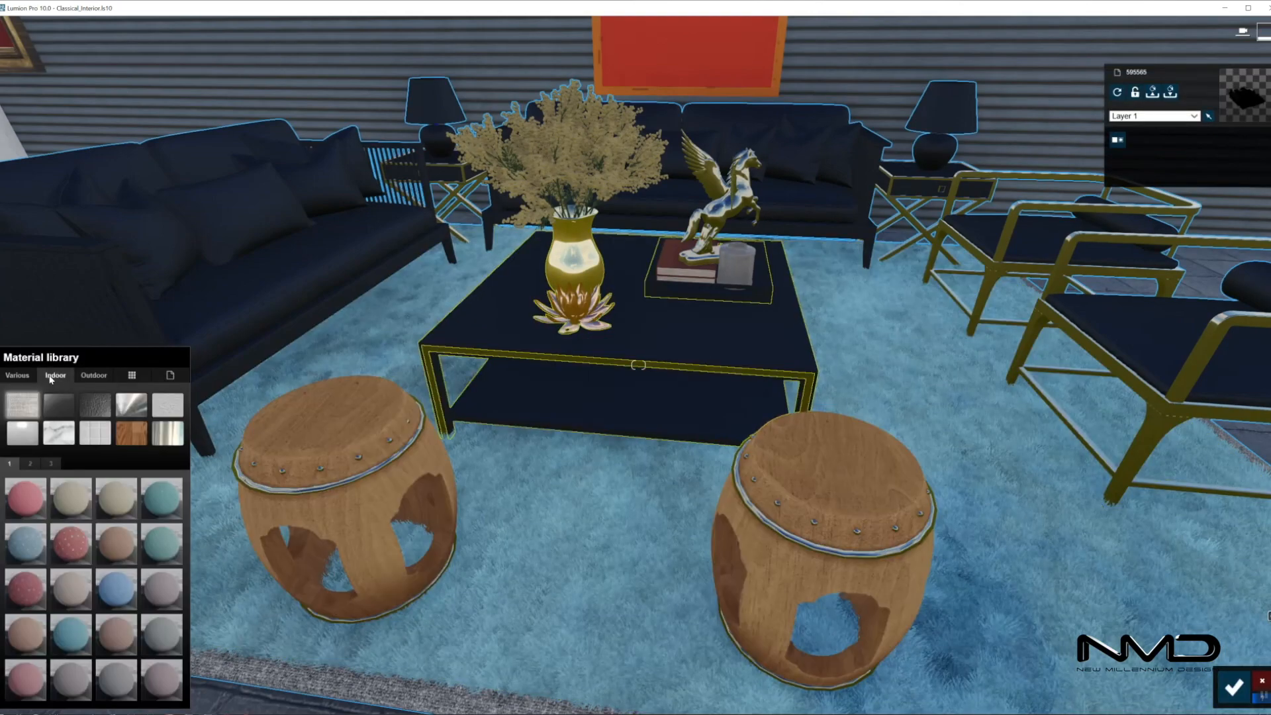
click(59, 435)
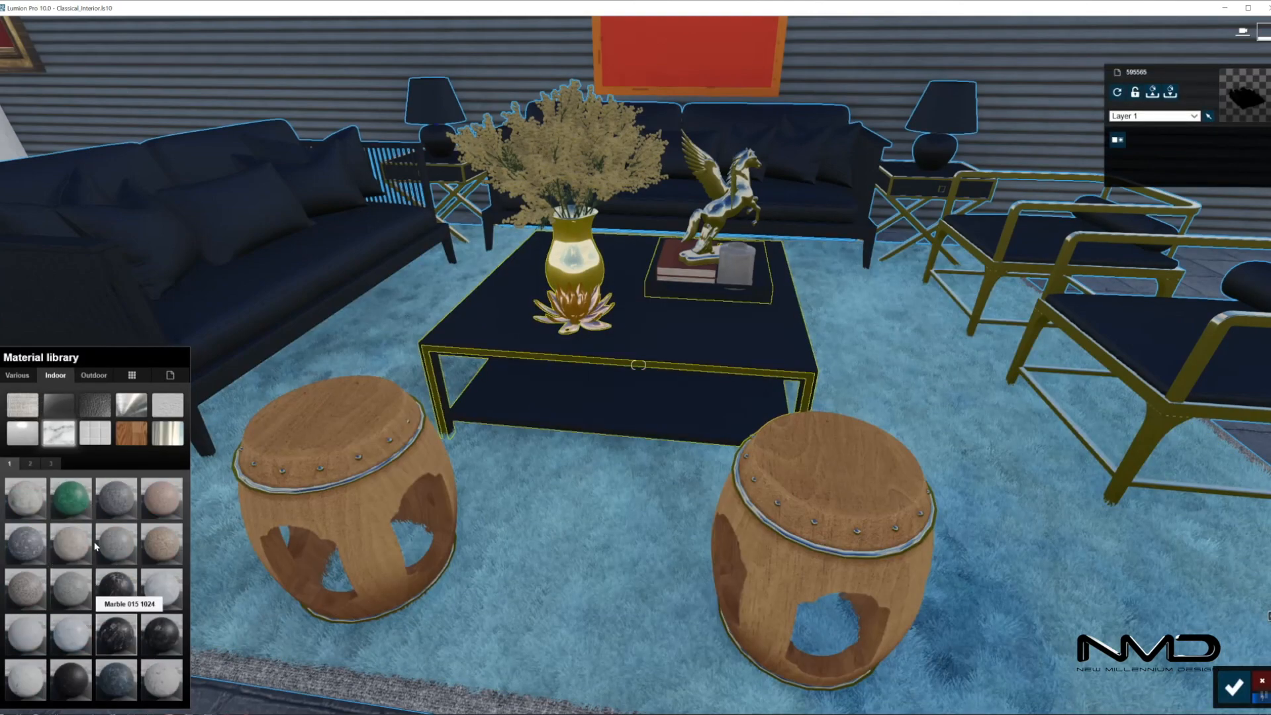
click(31, 465)
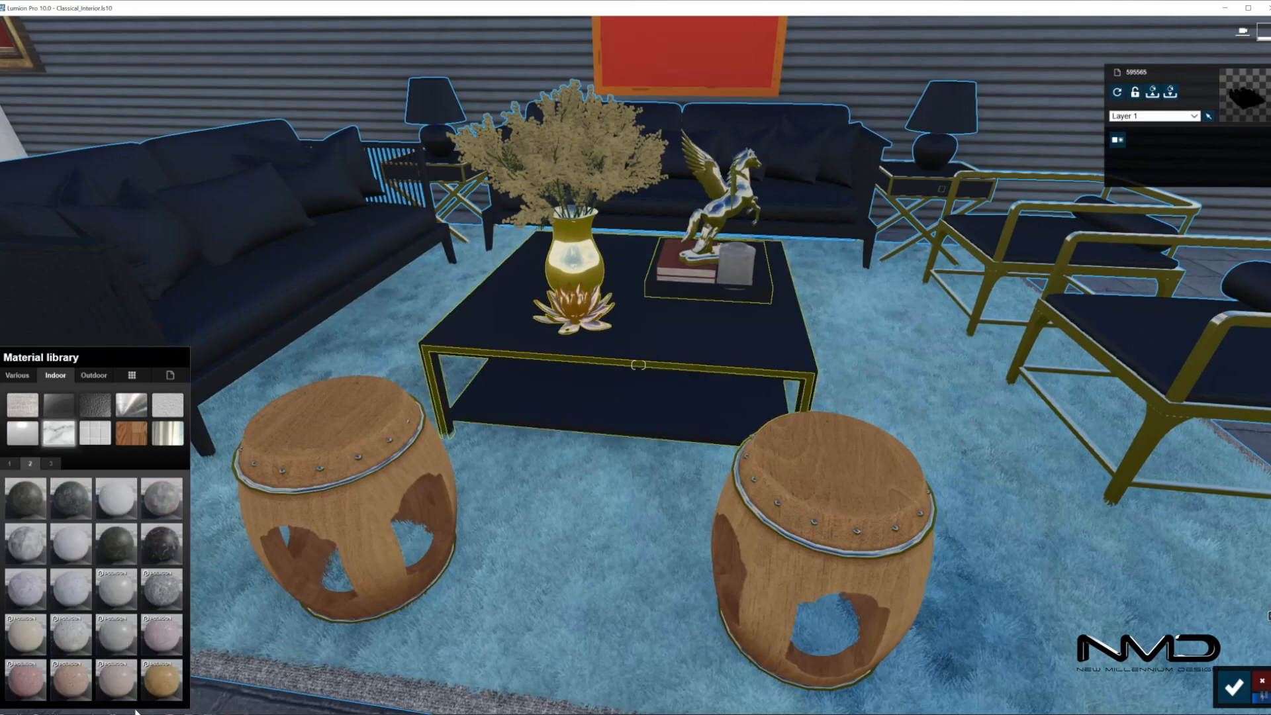
click(113, 635)
drag(66, 556, 53, 555)
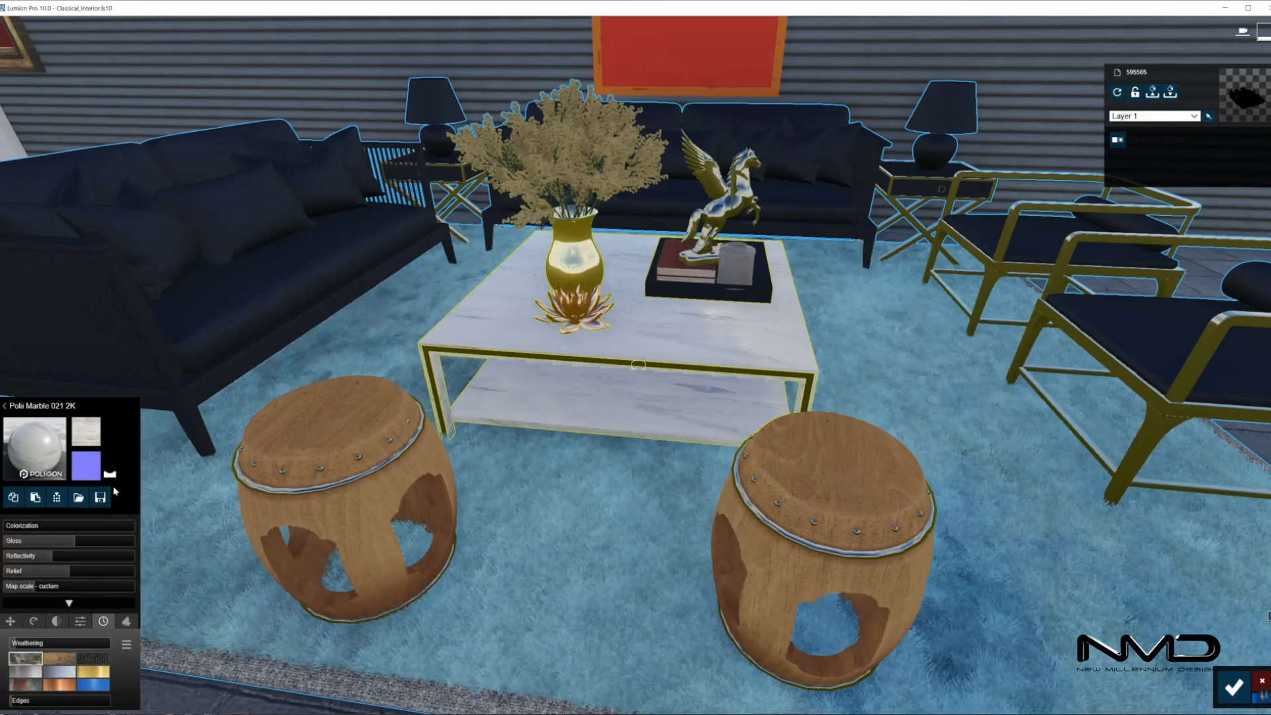
Copy the coffee table's marble material onto the side tables and save the material changes
click(31, 503)
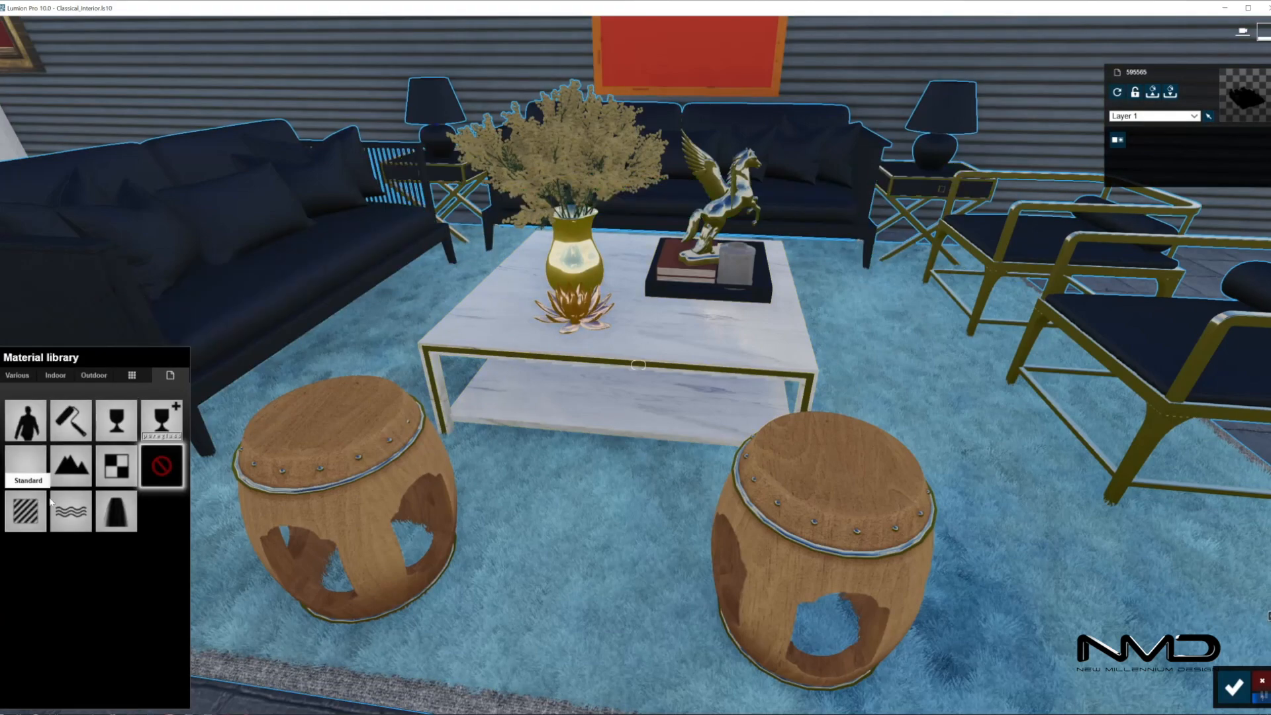
click(81, 470)
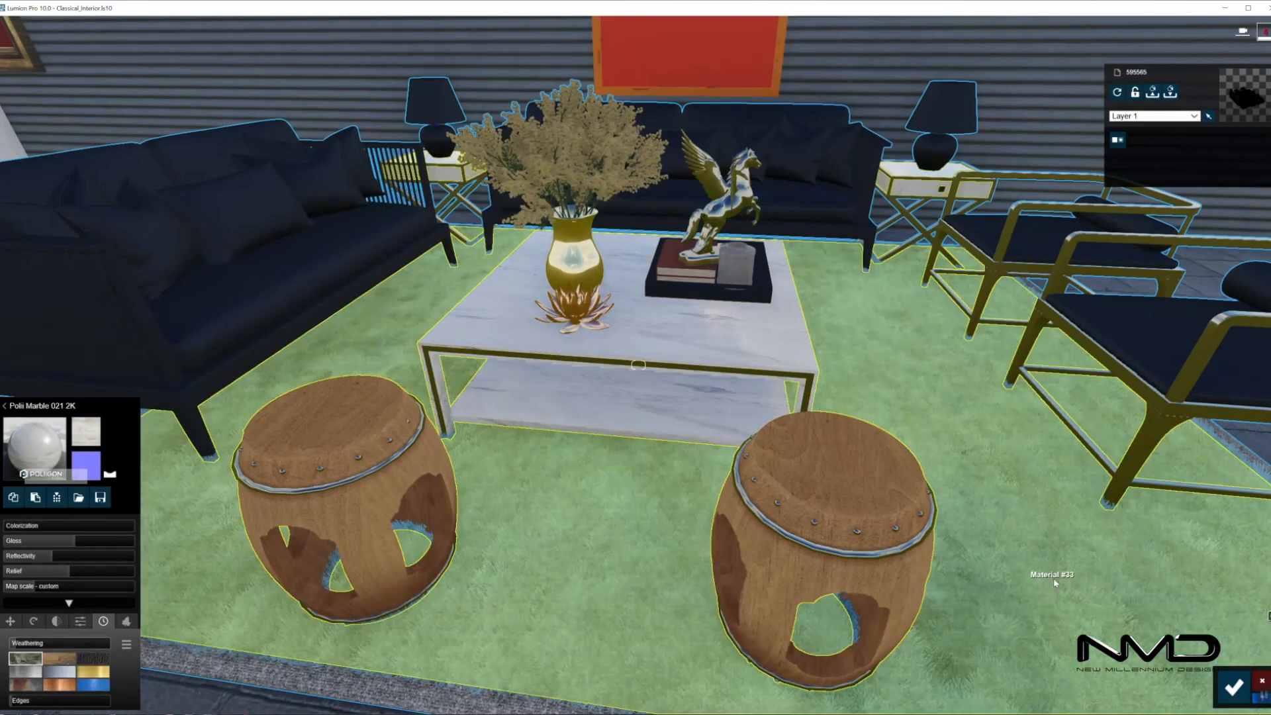
click(960, 556)
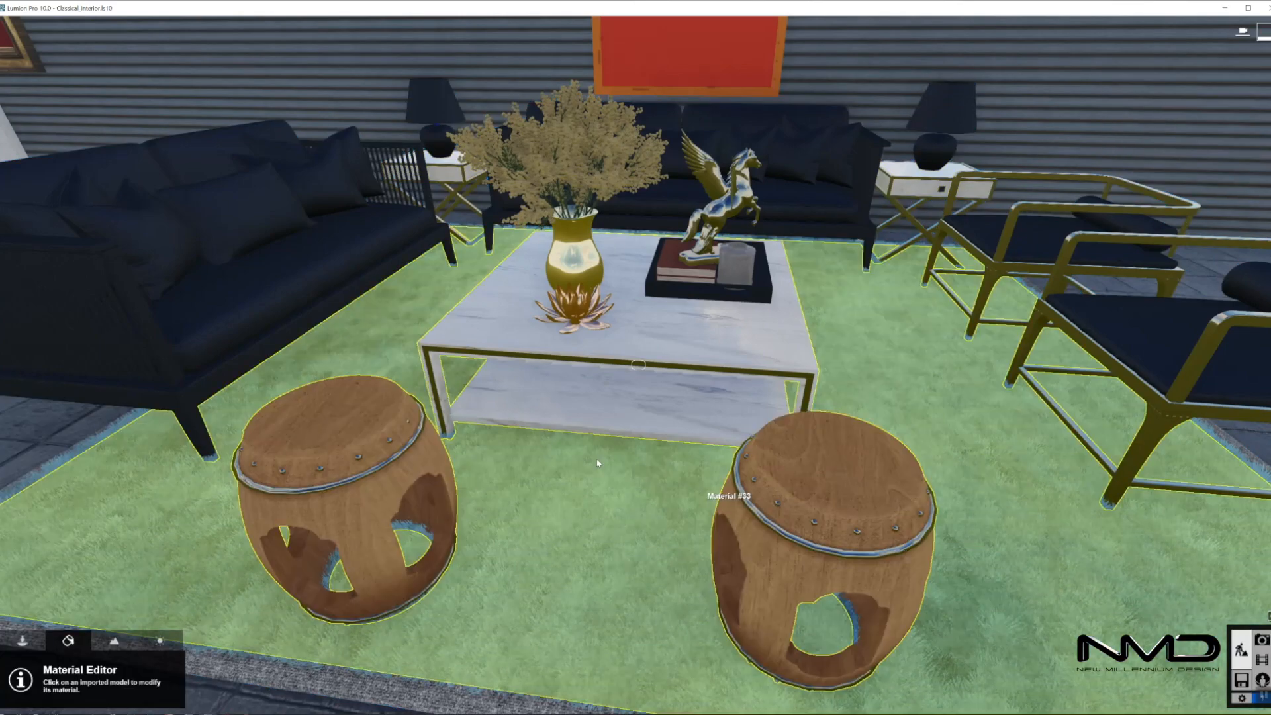
key(s)
key(a)
key(w)
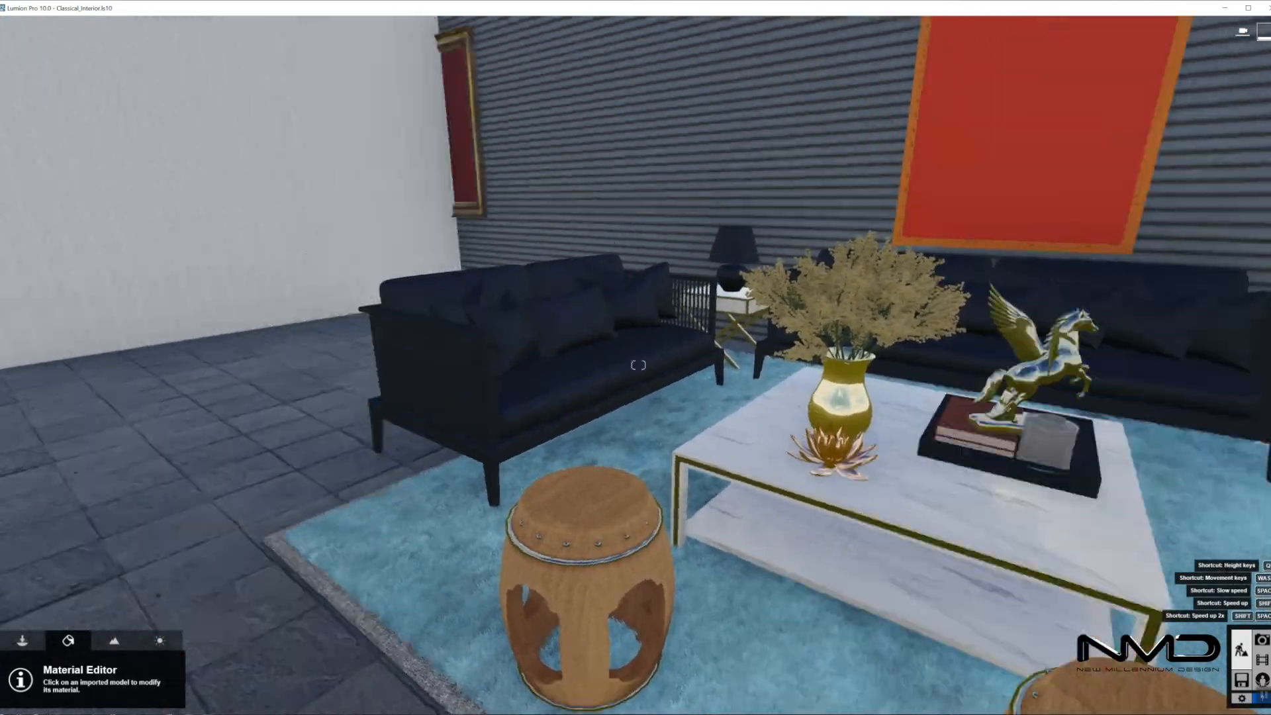
Copy the Nickel material from the coffee table's metal trim onto the sofa frames and save the material changes
right_drag(537, 469, 592, 488)
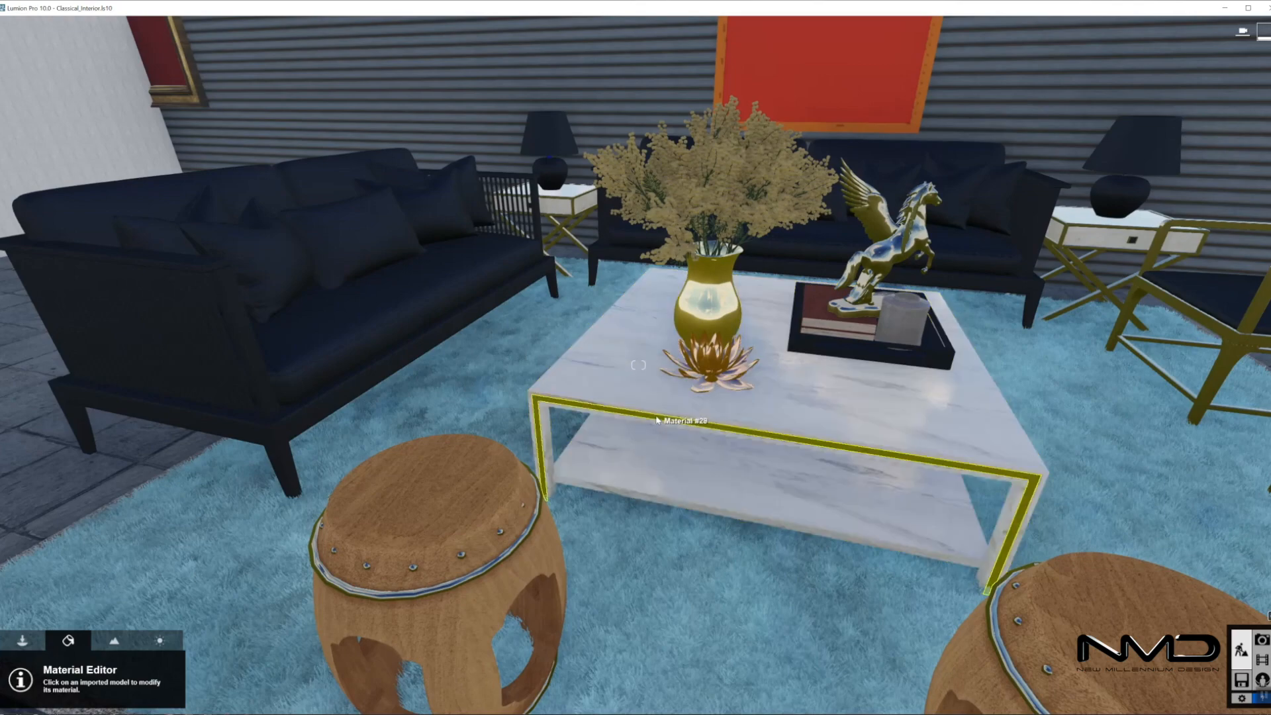
click(656, 420)
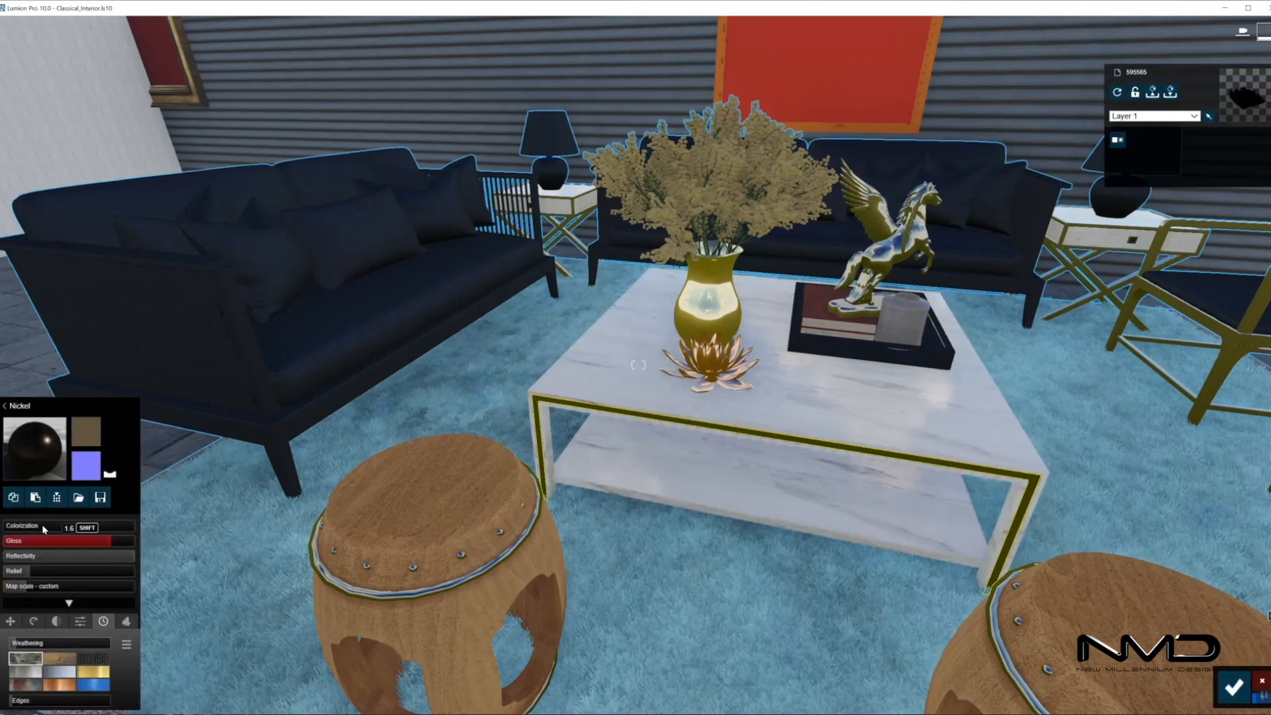
click(13, 497)
click(245, 359)
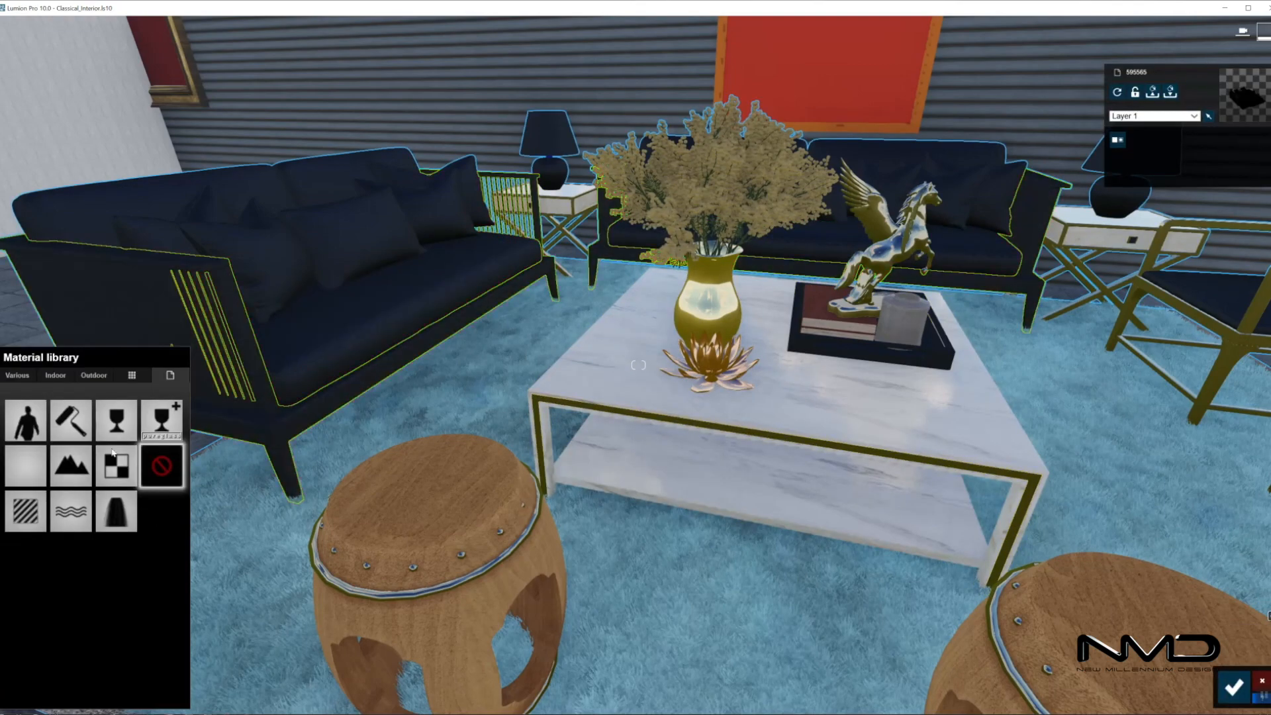
click(131, 448)
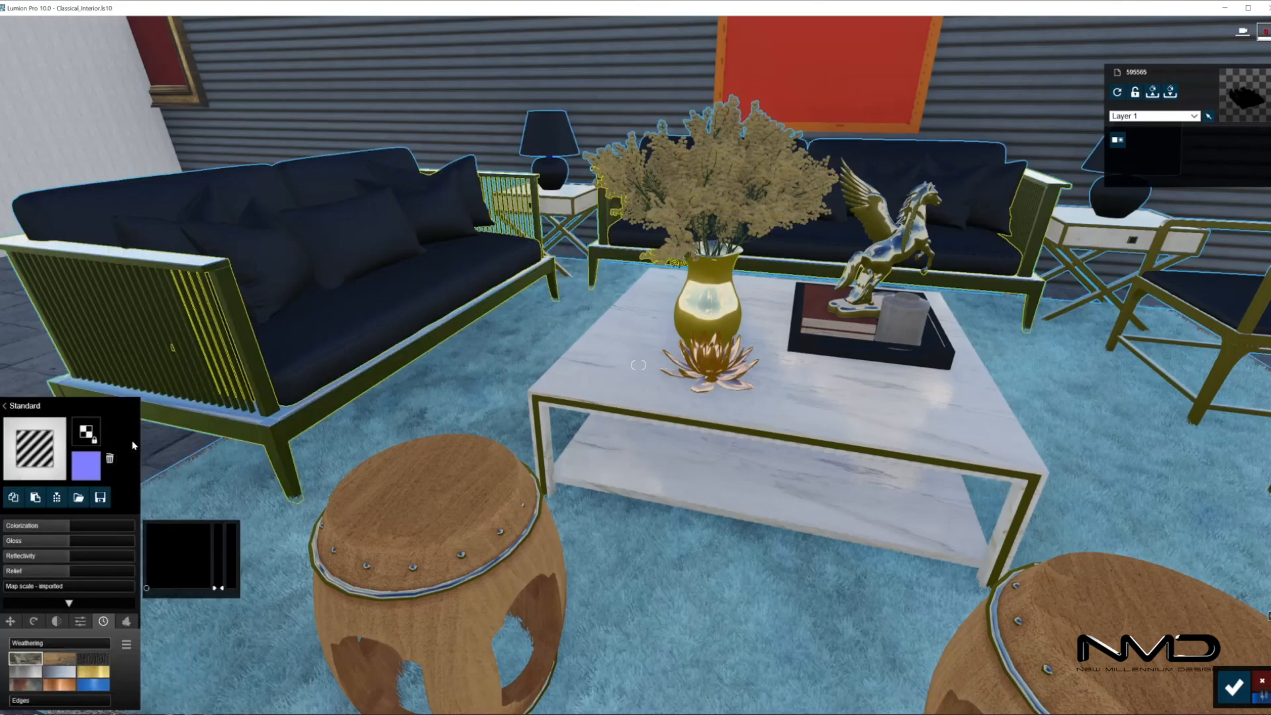
click(35, 497)
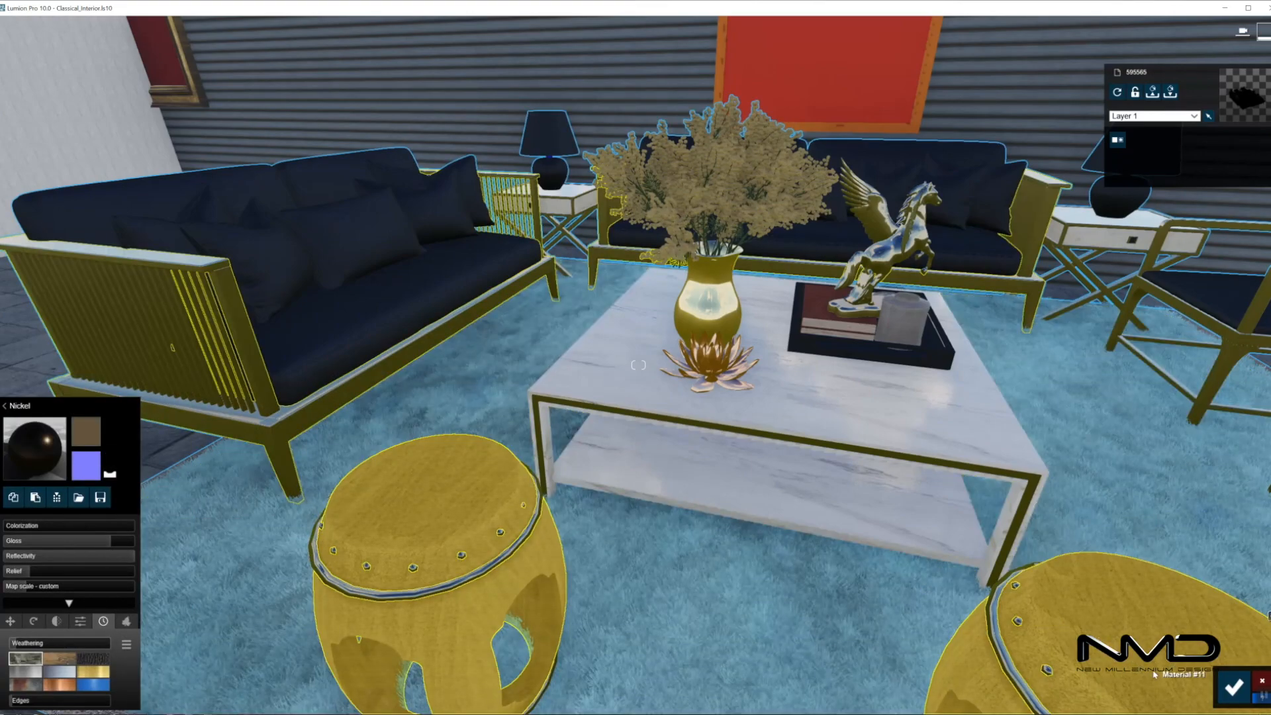
right_drag(494, 509, 563, 516)
right_drag(635, 364, 639, 365)
click(1233, 690)
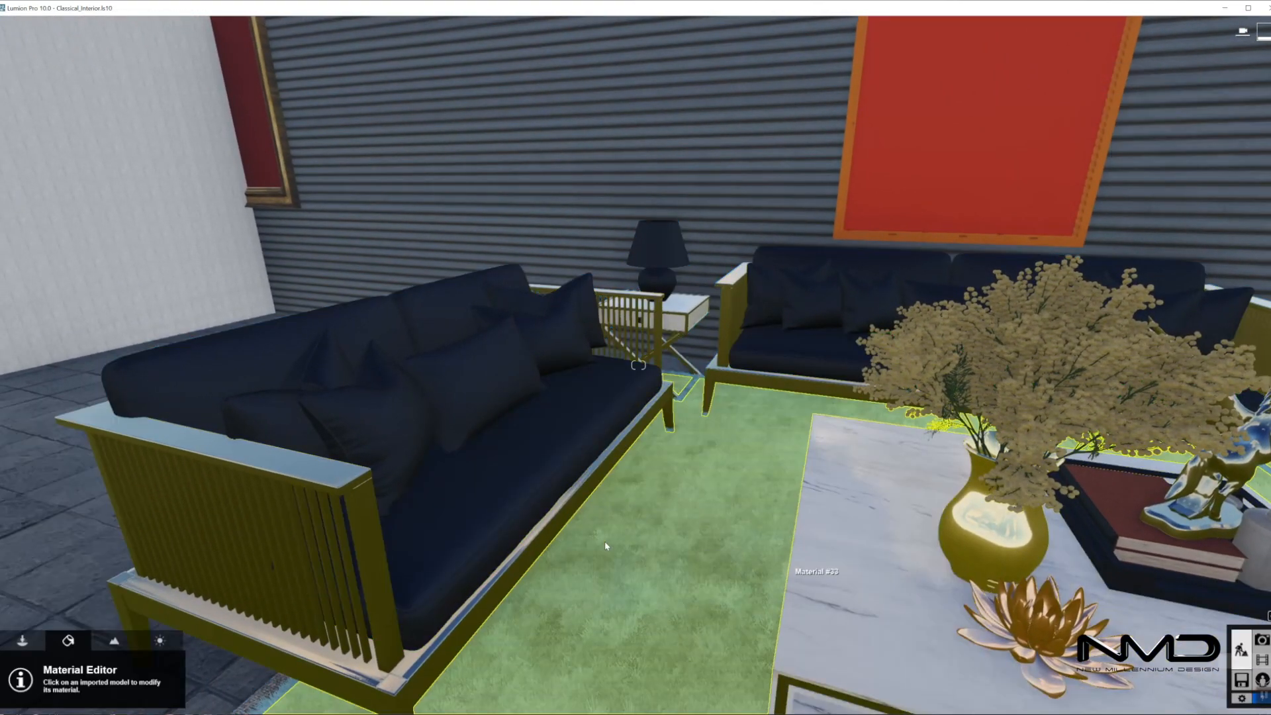
Apply the custom Sofa_Fabric material to the sofa seat cushions and save the material changes
click(486, 515)
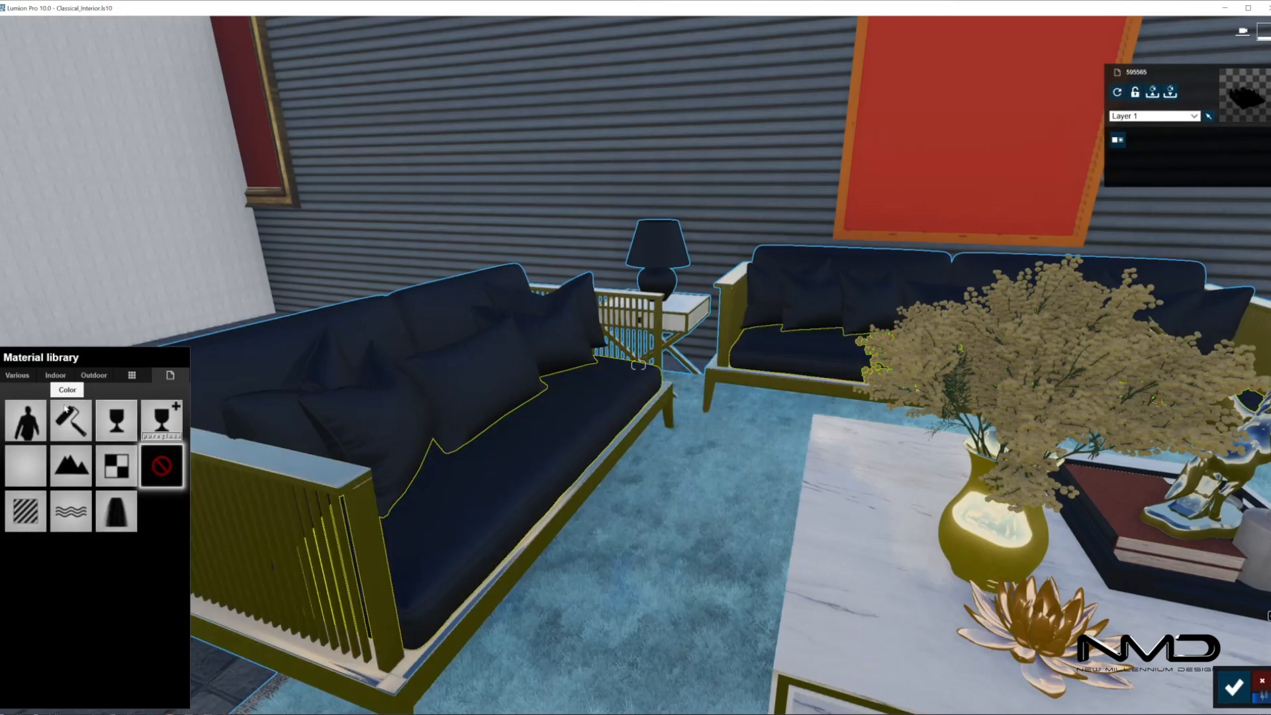
click(170, 374)
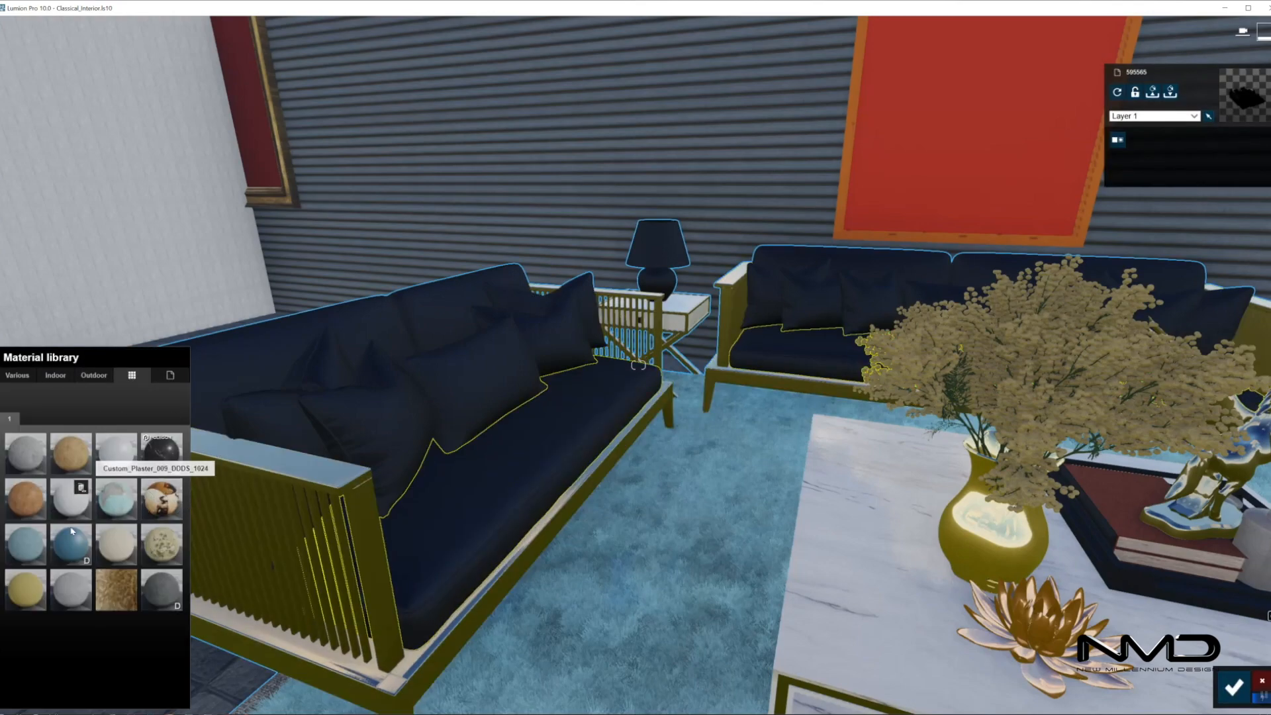
click(20, 558)
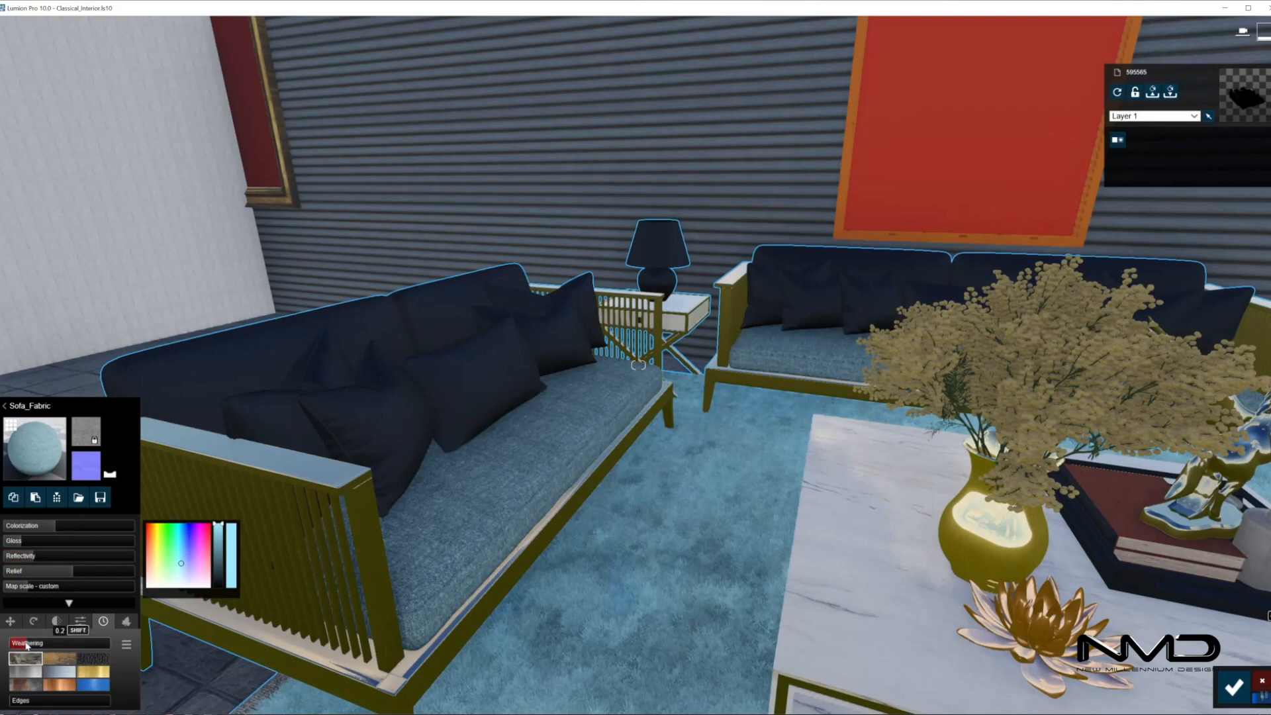
click(1233, 688)
Apply the blue custom Cussion material to the long rectangular pillows on the sofas and save the material changes
key(s)
right_drag(569, 489, 612, 491)
click(409, 436)
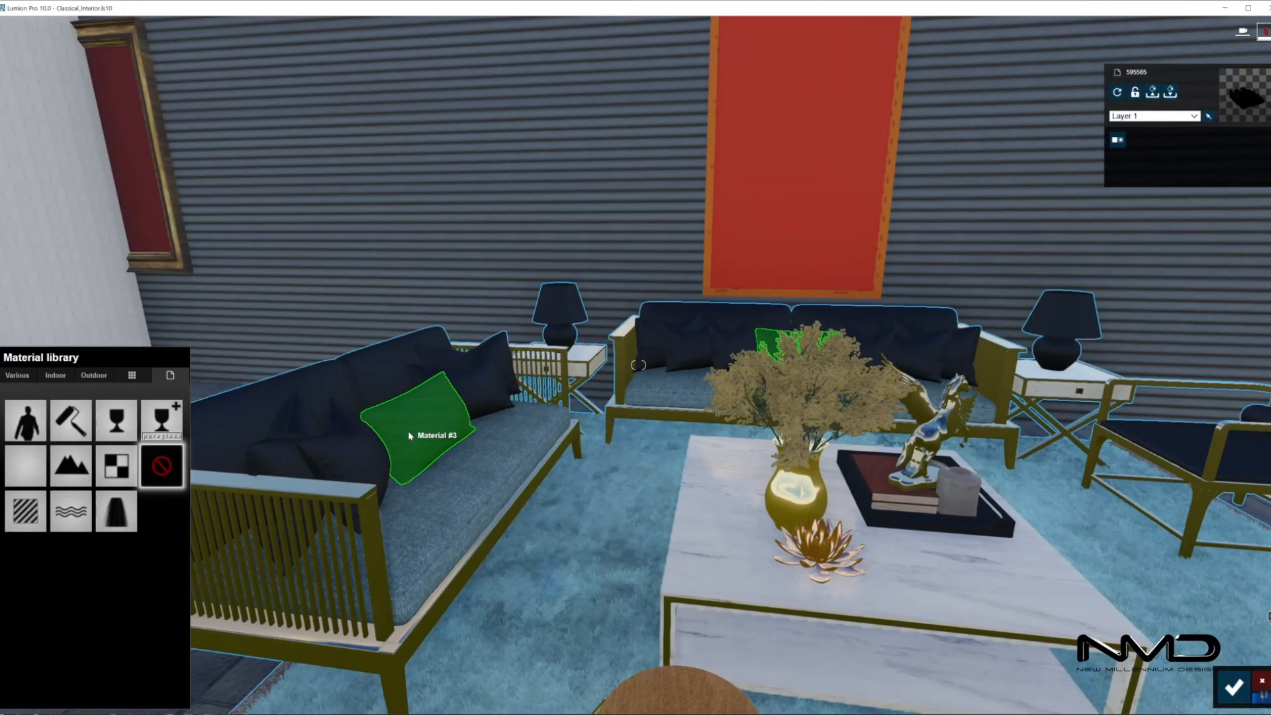
click(132, 375)
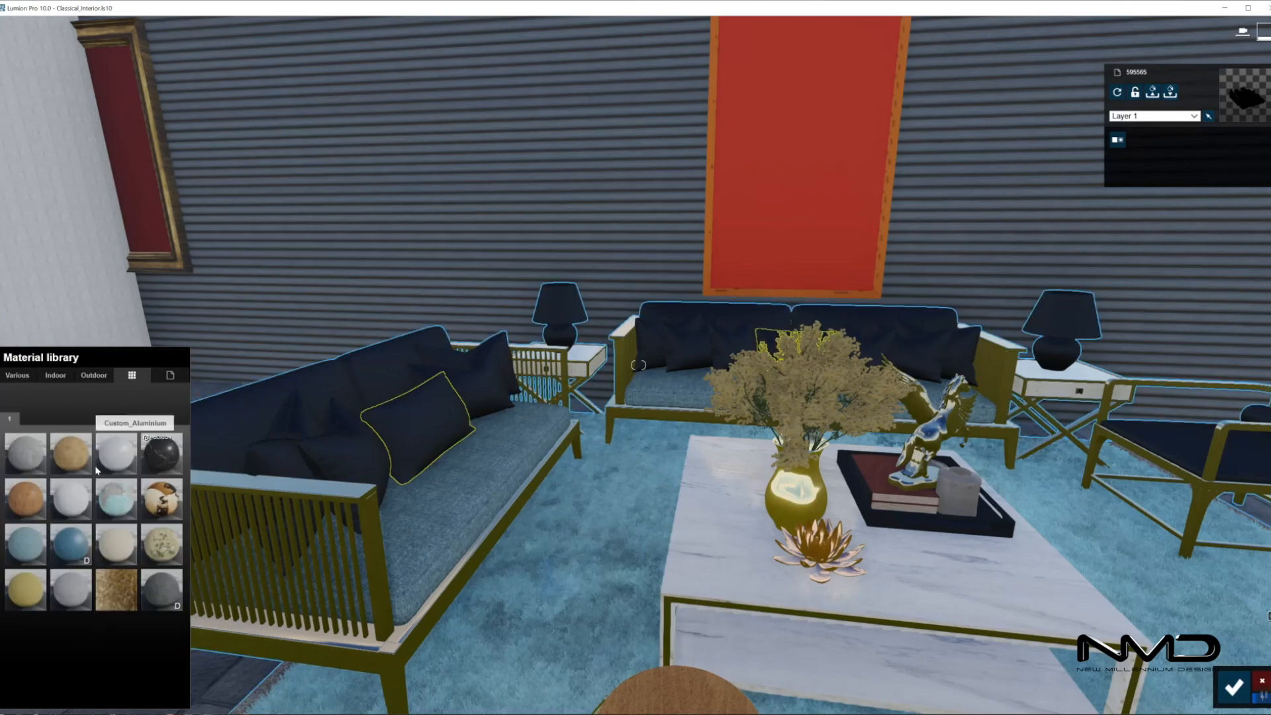
click(66, 563)
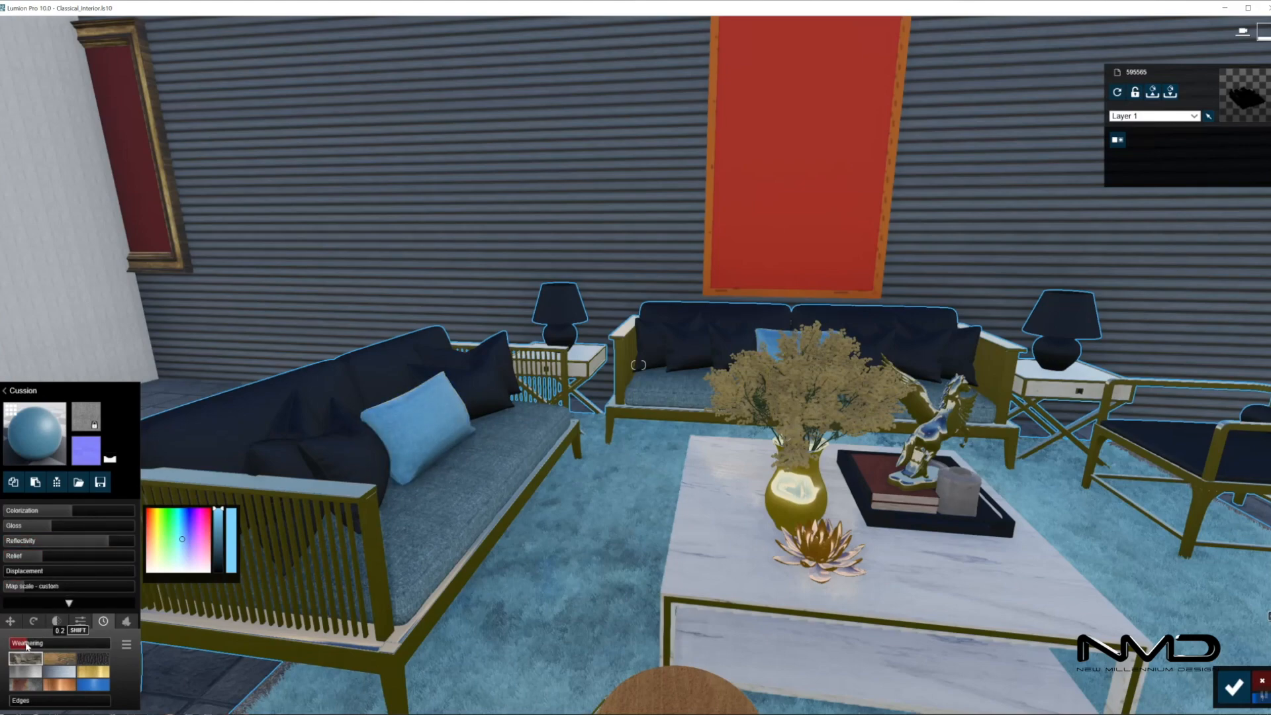
click(1233, 687)
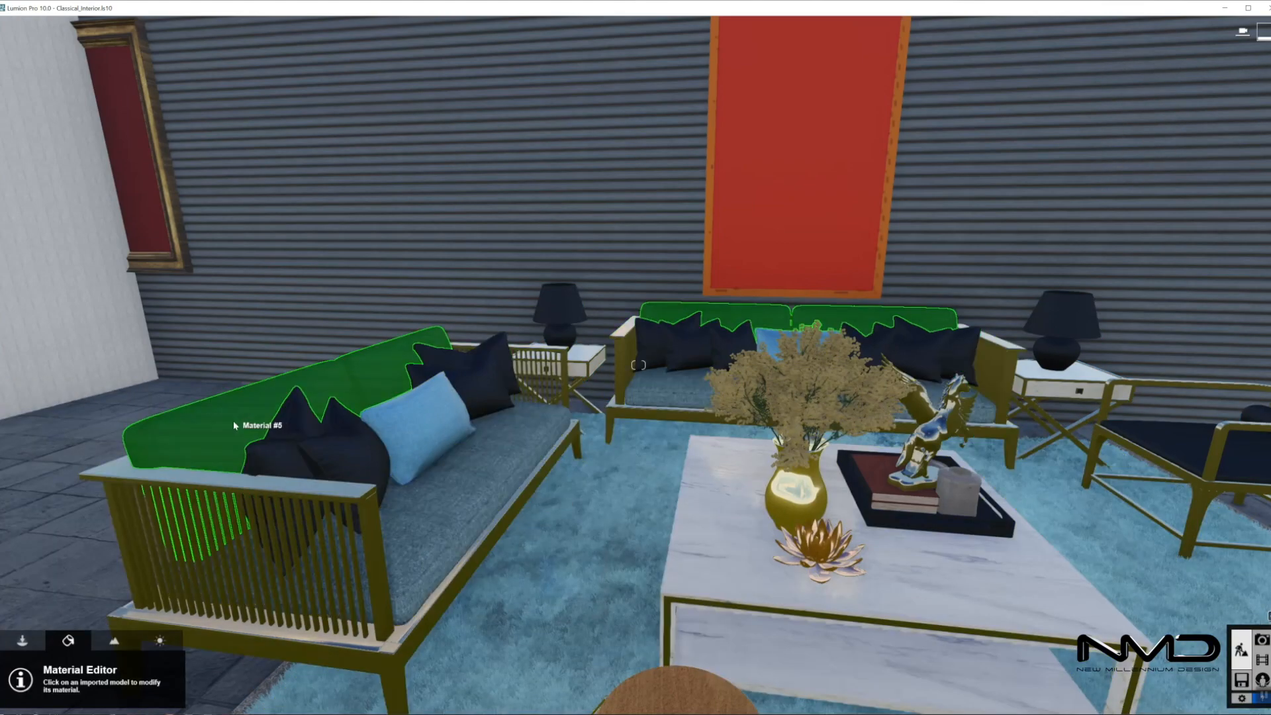
Apply the cream custom library material to the backrest cushions of the sofas
click(234, 425)
click(132, 376)
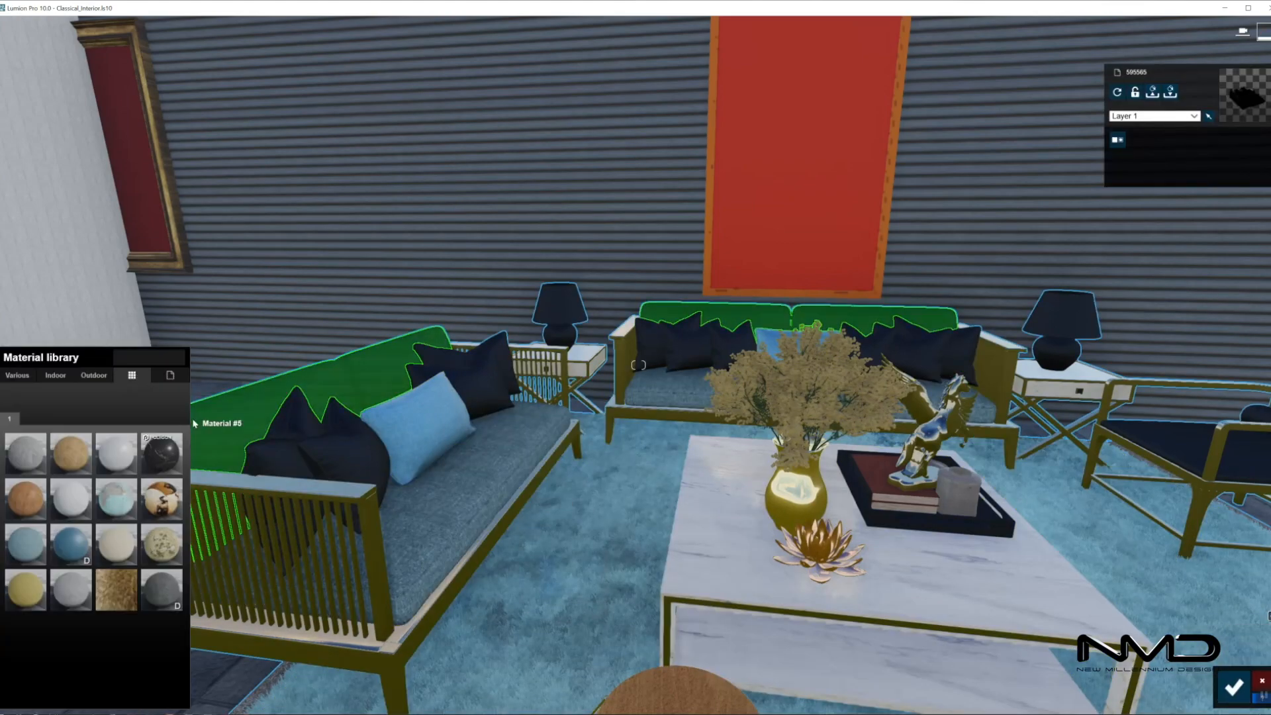
click(110, 558)
Apply the same cream custom library material to the armchairs' seats and bolsters and save the material changes
key(w)
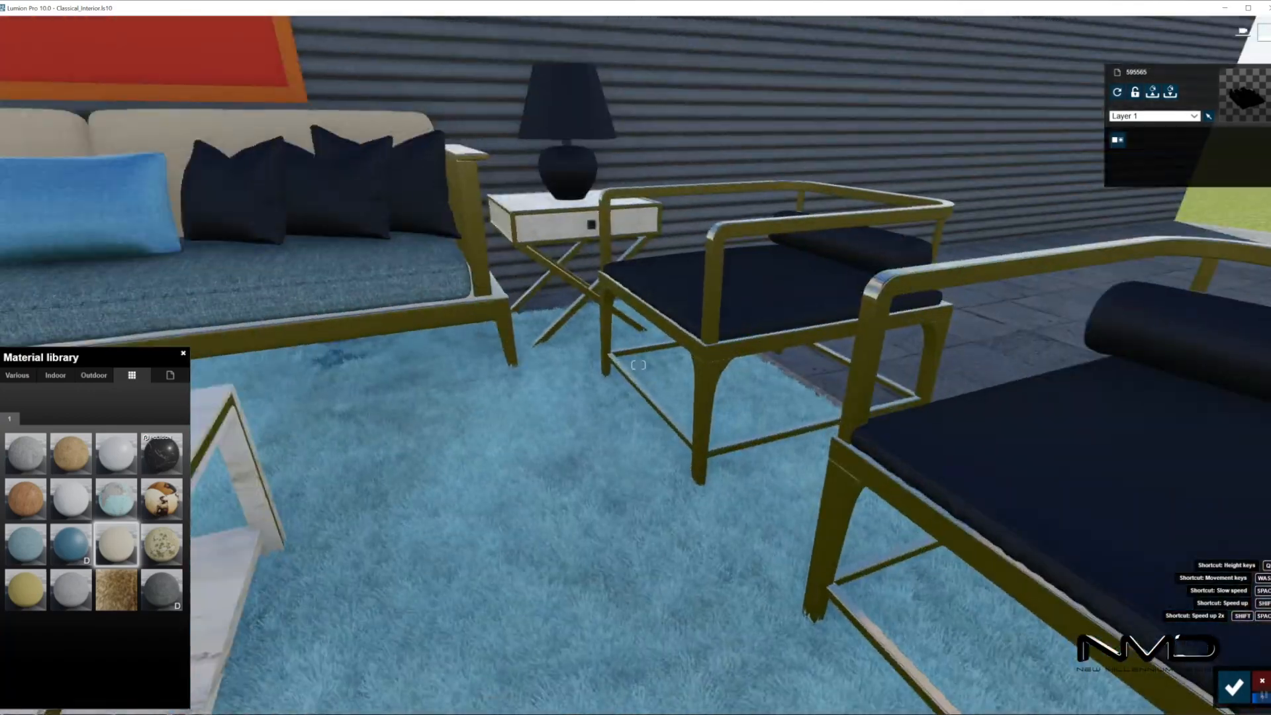
key(s)
click(875, 441)
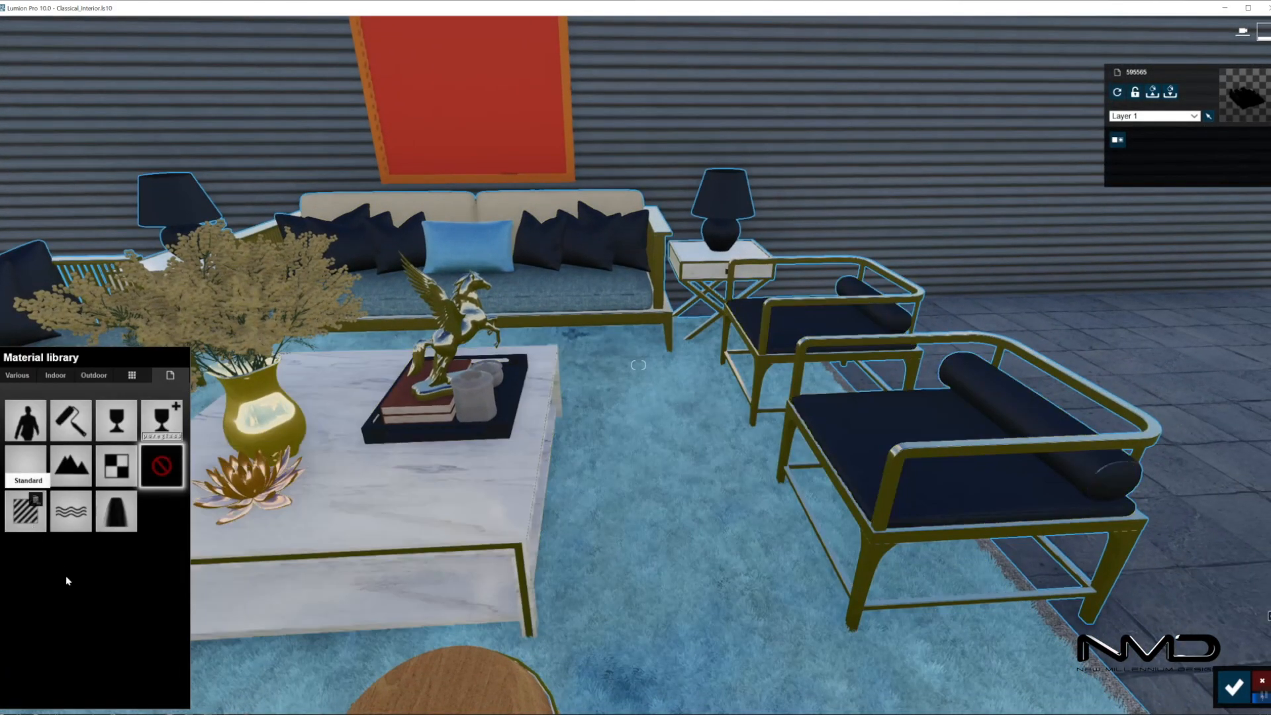
click(28, 513)
click(32, 468)
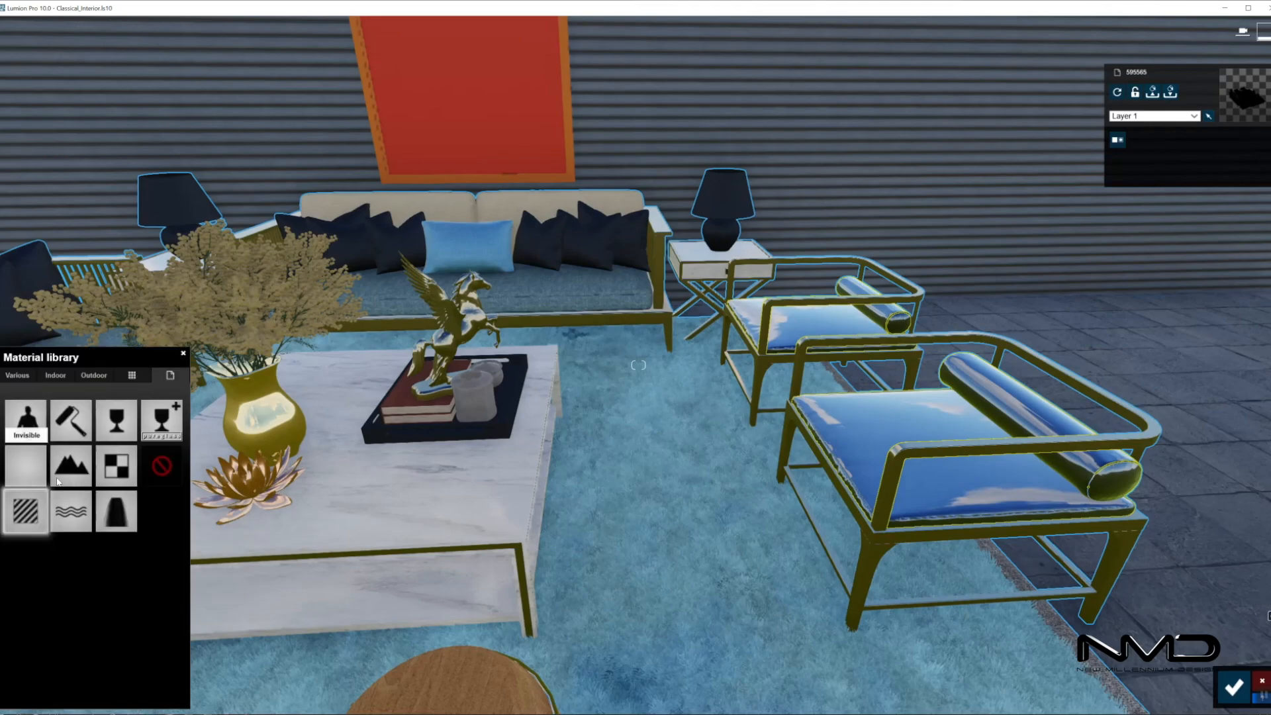
click(132, 374)
click(116, 545)
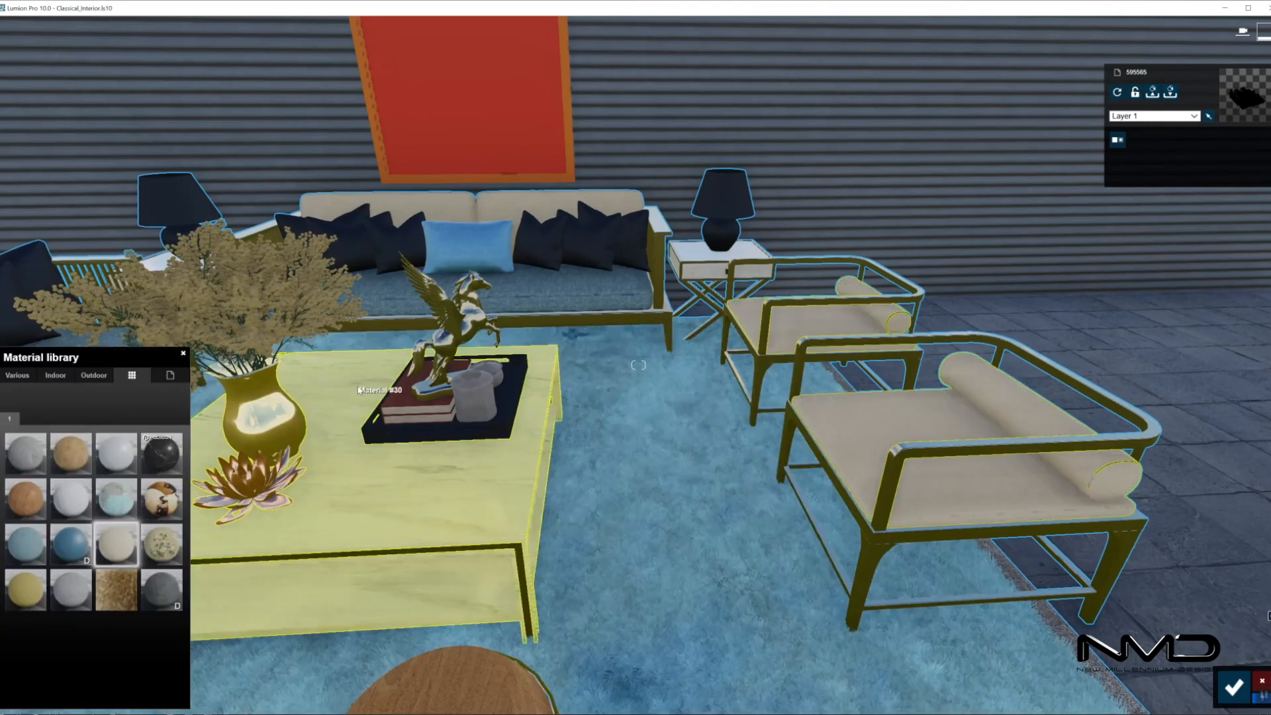
right_drag(571, 448, 586, 461)
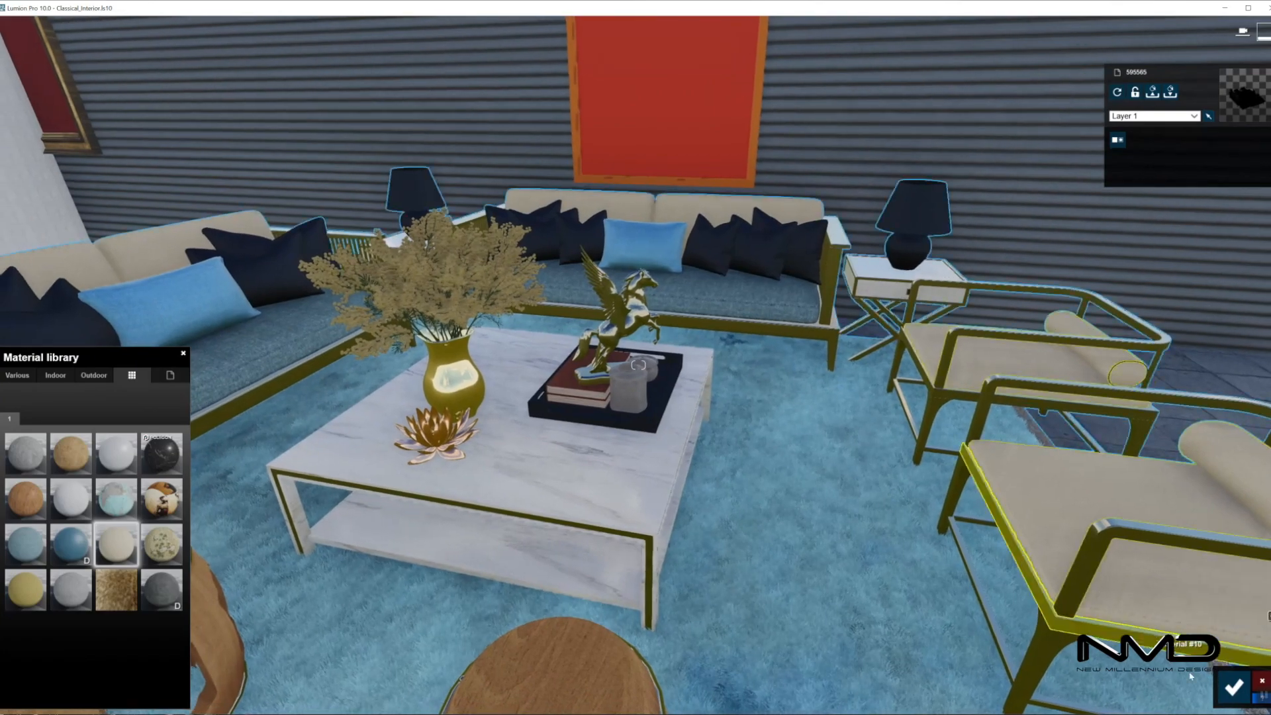
click(1234, 687)
Apply the indoor Polii Fabric SuedePatchy 001 2K material to the dark throw pillows next to the outermost ones
right_drag(820, 682, 811, 626)
key(s)
key(w)
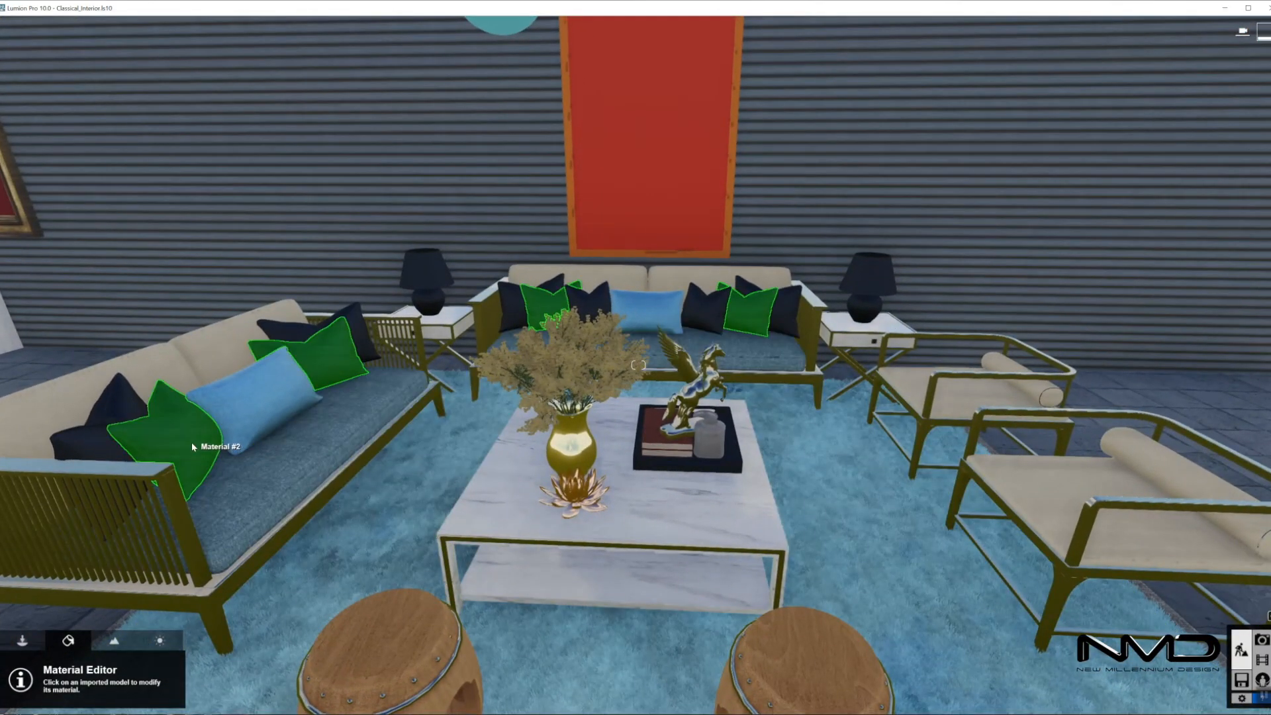
click(192, 446)
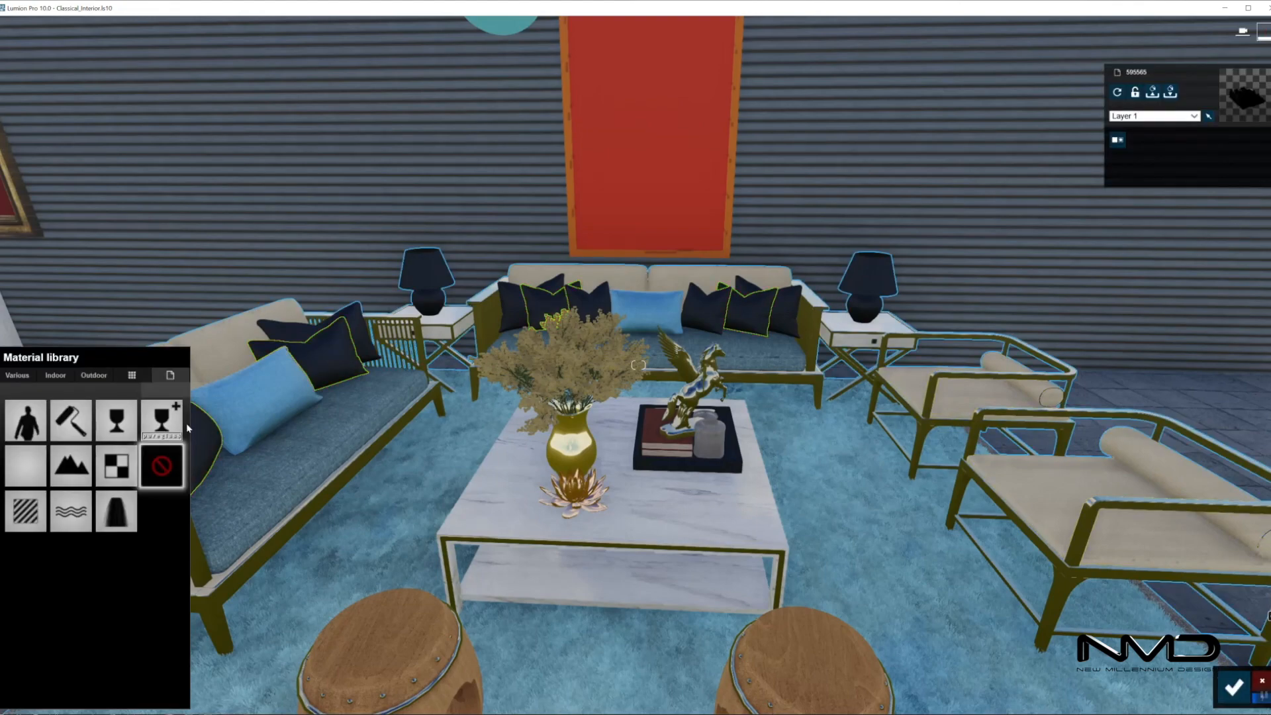
click(56, 376)
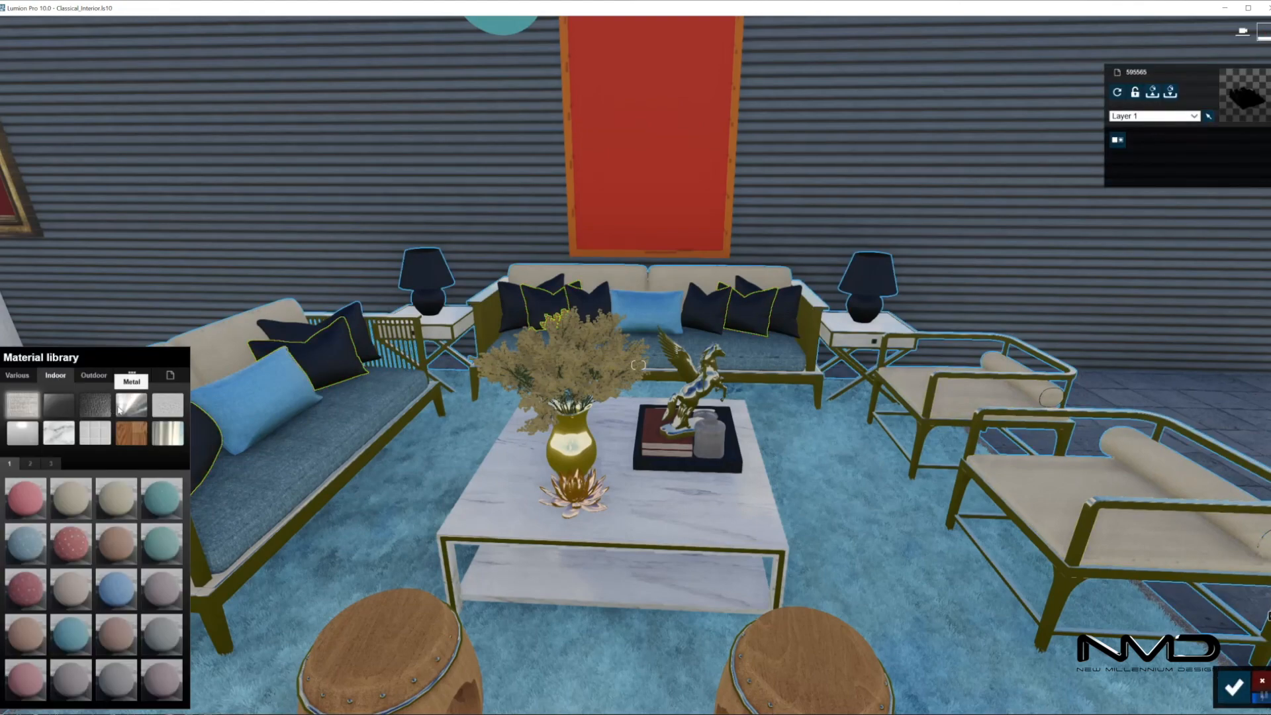
click(30, 463)
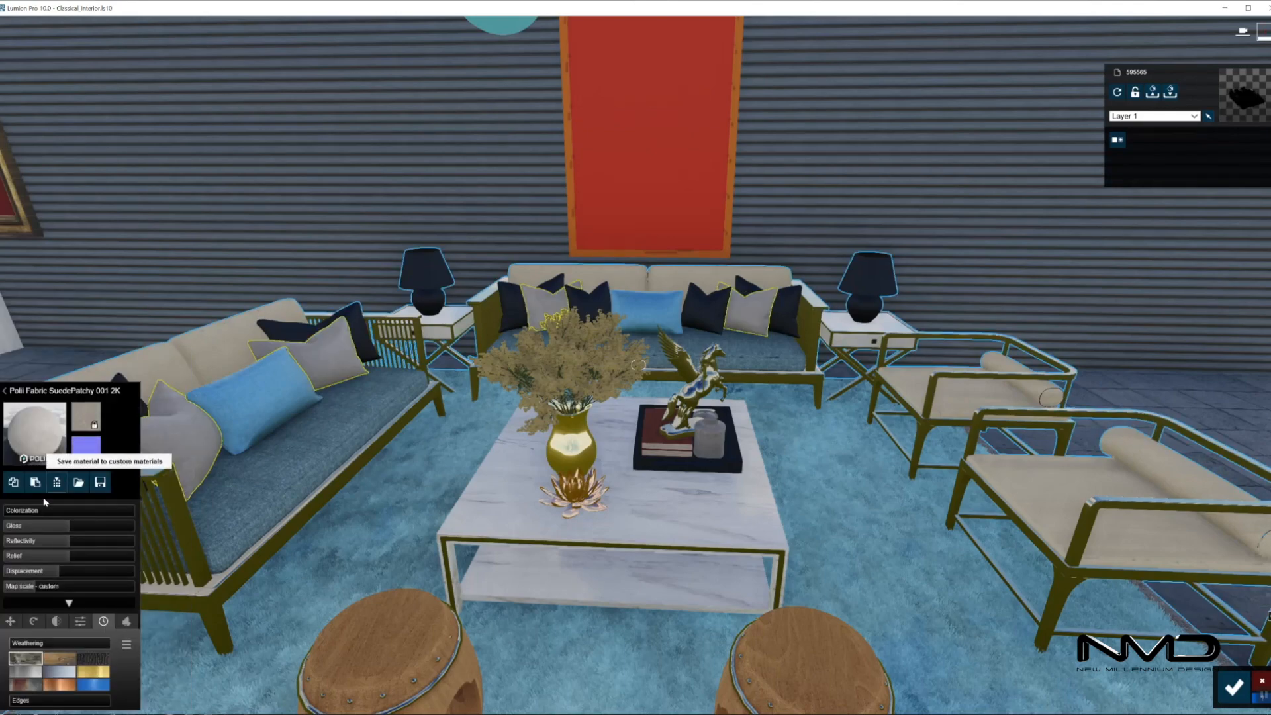
Tint the suede pillows light orange-beige with colorization 0.4, lower their reflectivity slightly and raise the relief
click(27, 515)
click(153, 550)
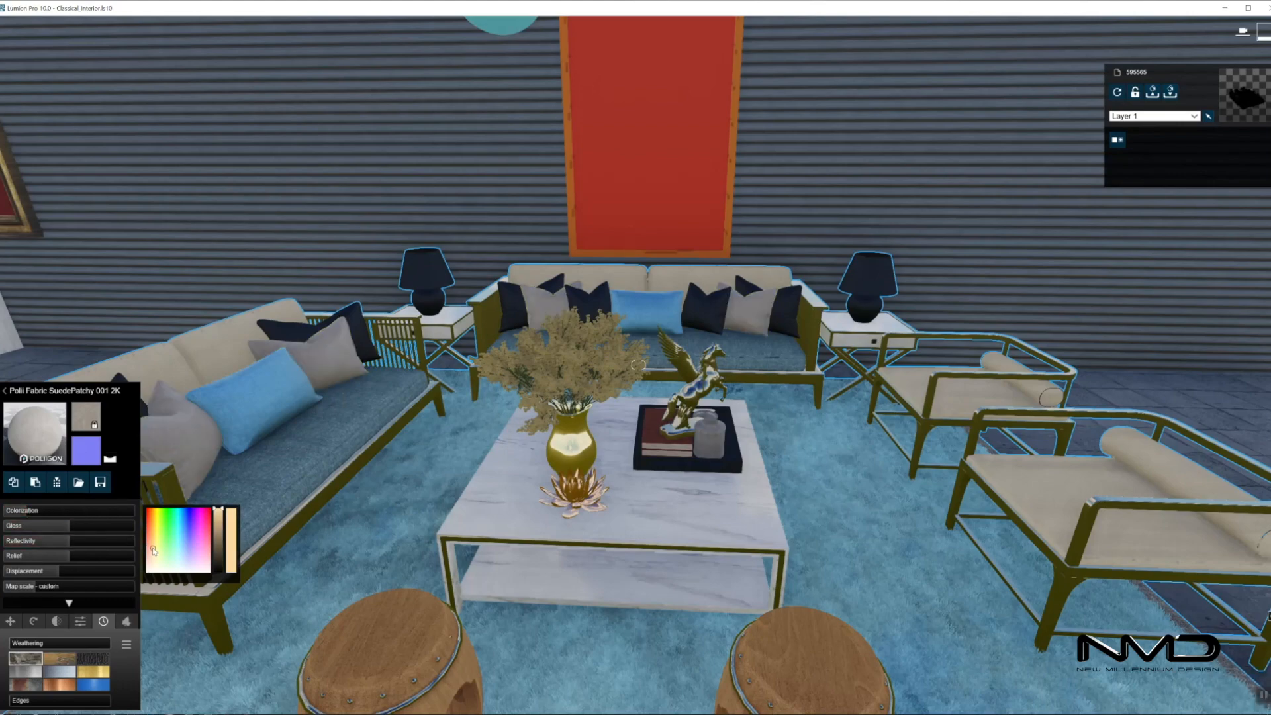
click(55, 511)
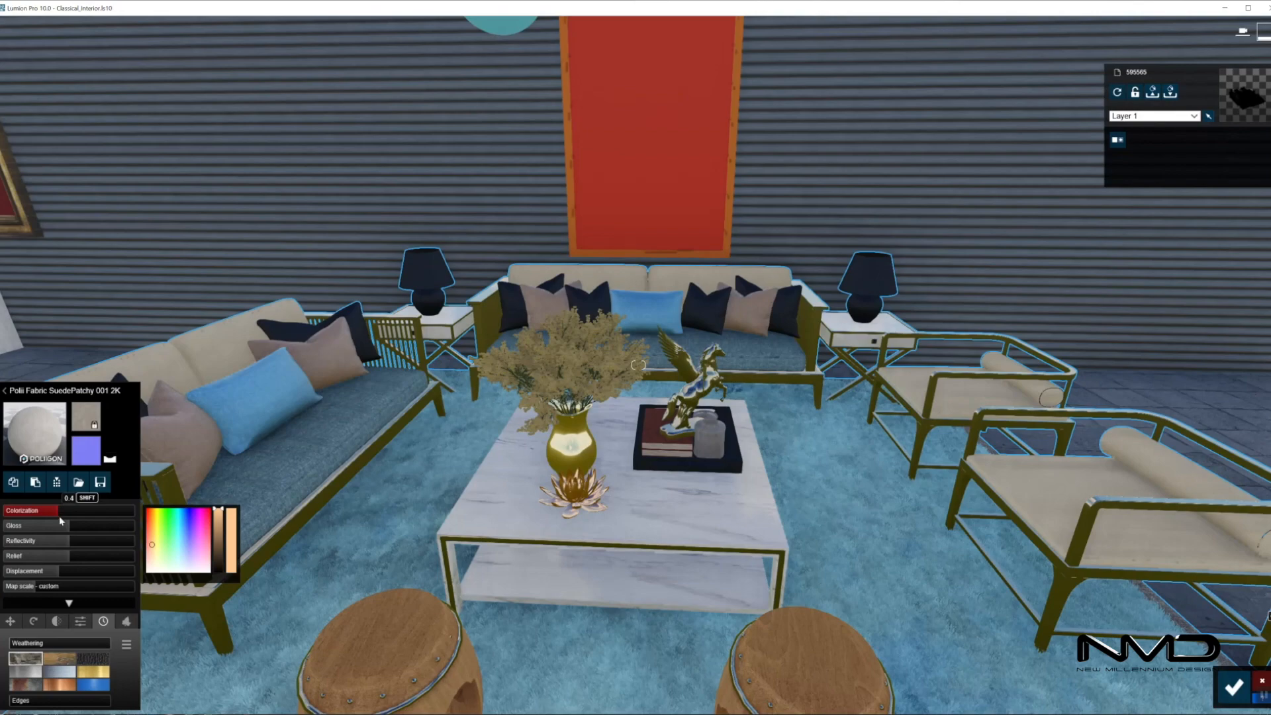
click(54, 541)
click(77, 556)
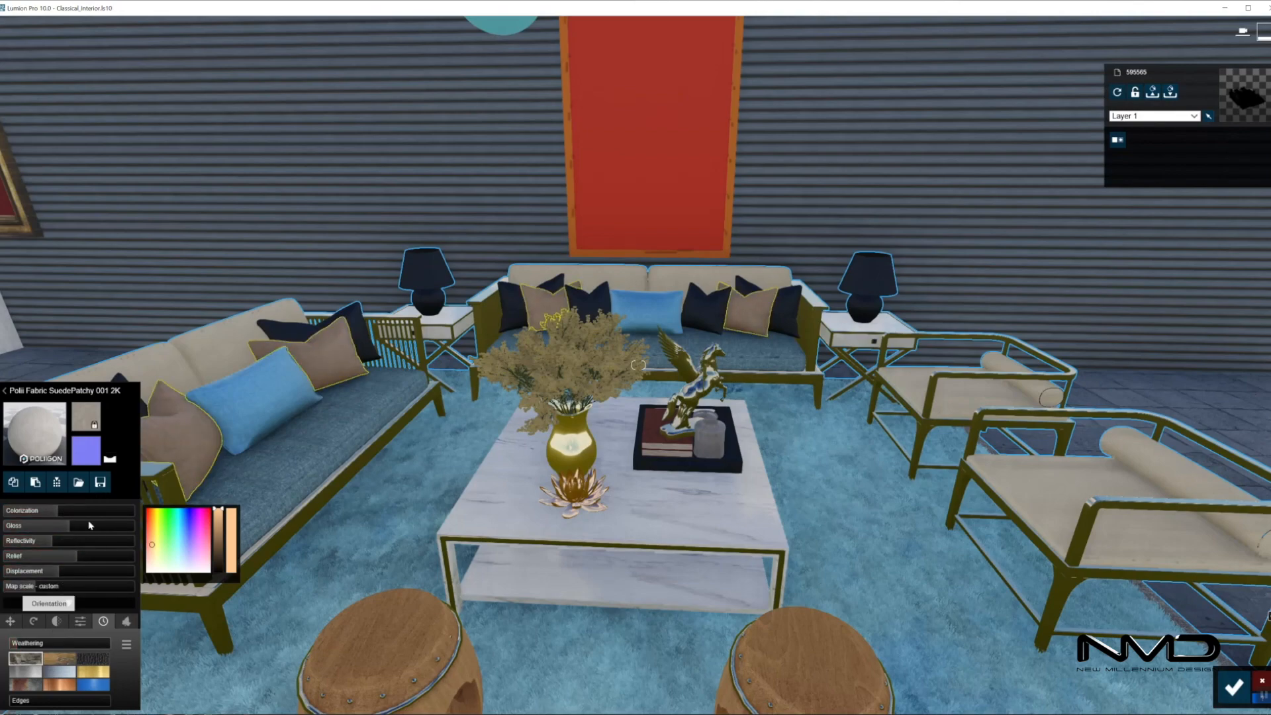
Copy the tinted suede fabric material onto the outermost dark pillows of the sofas
click(8, 487)
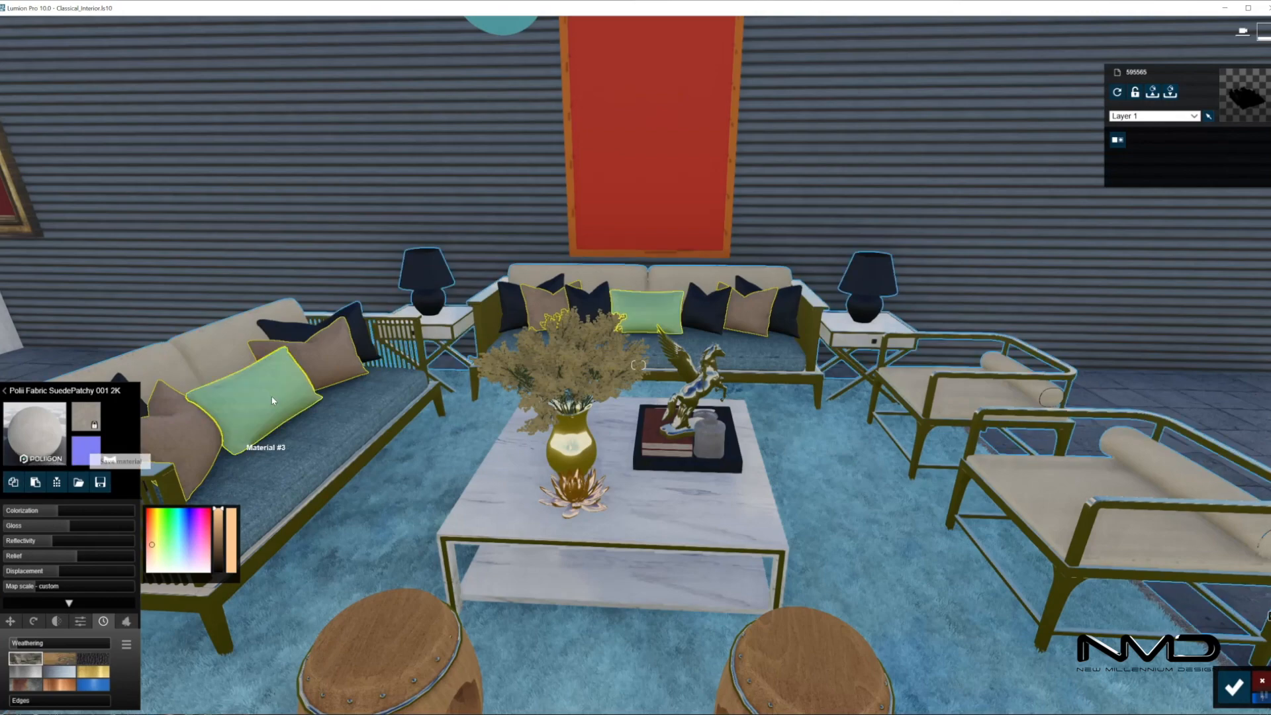
click(288, 333)
click(22, 517)
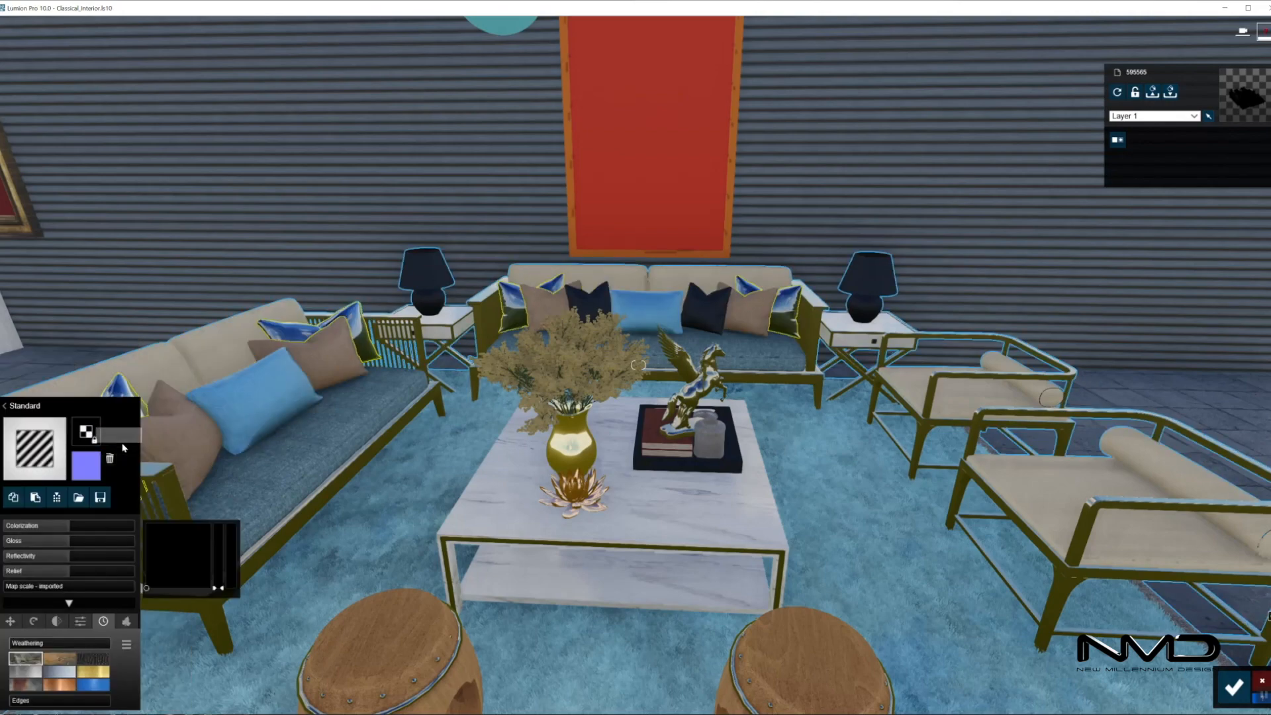
click(35, 501)
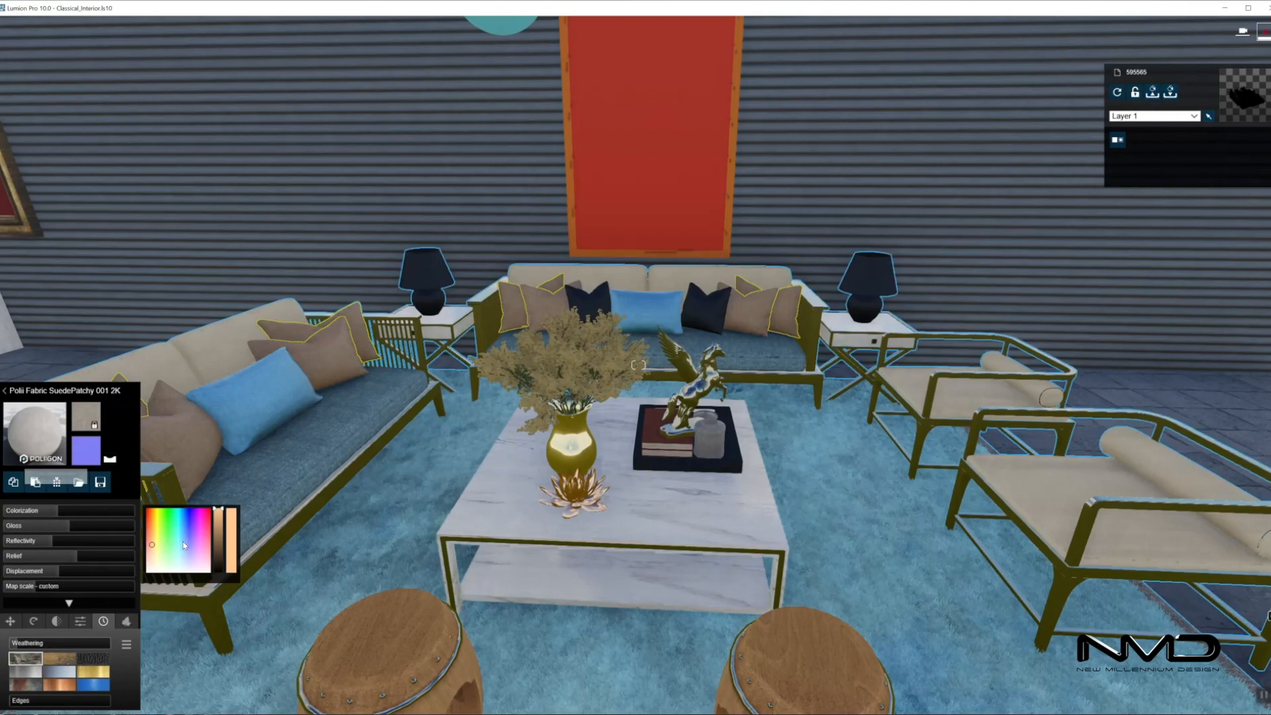
Recolor the outermost pillows to a pale cream, raise their colorization and save the material changes
click(152, 564)
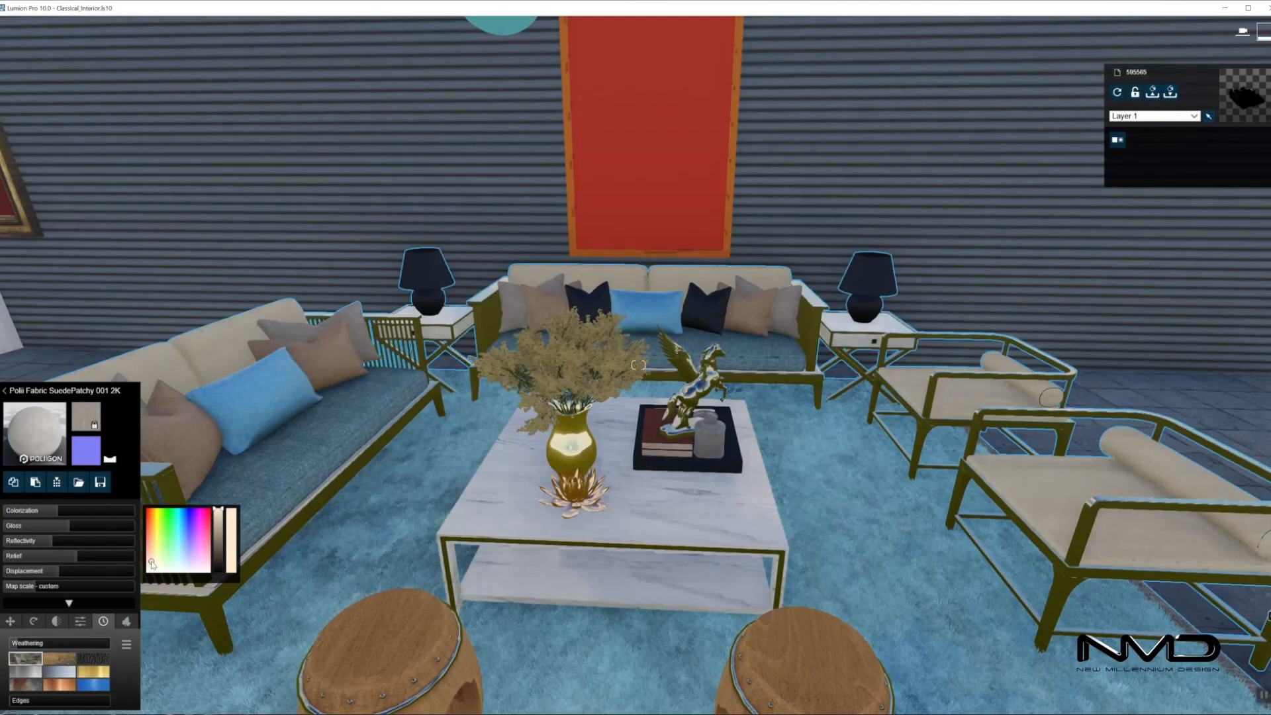
click(39, 513)
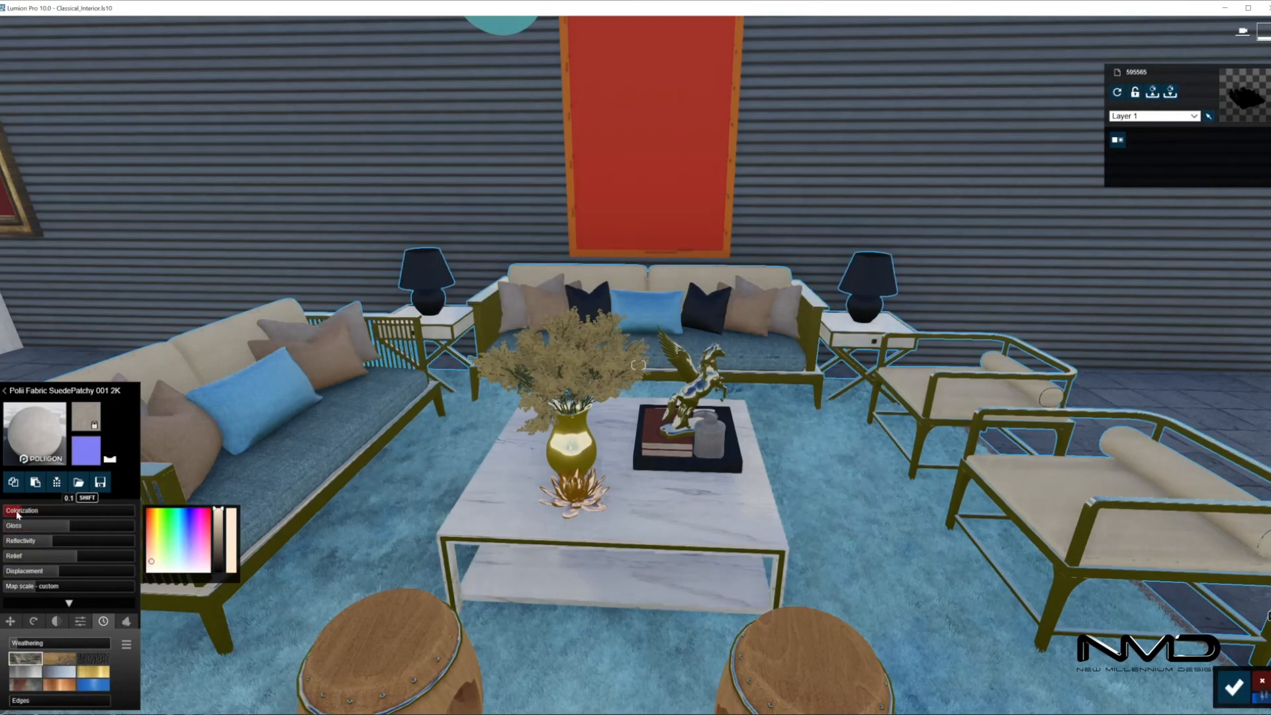
drag(20, 515, 104, 512)
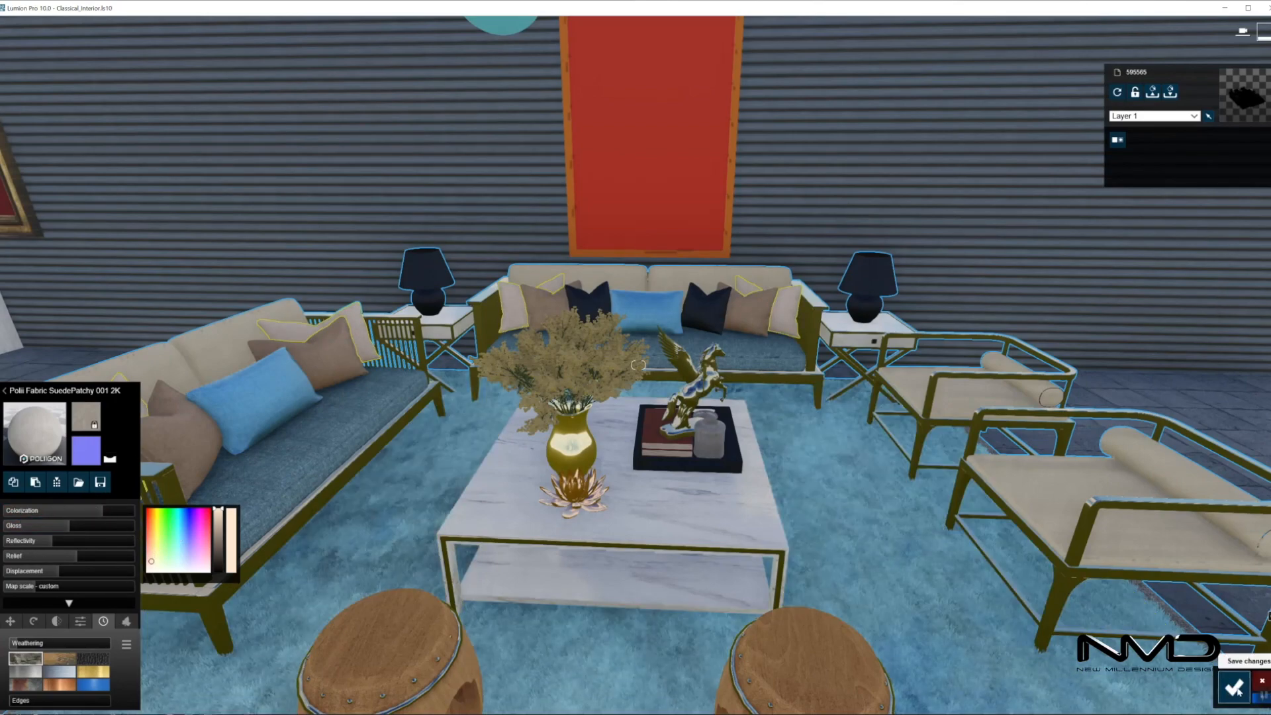
click(1233, 687)
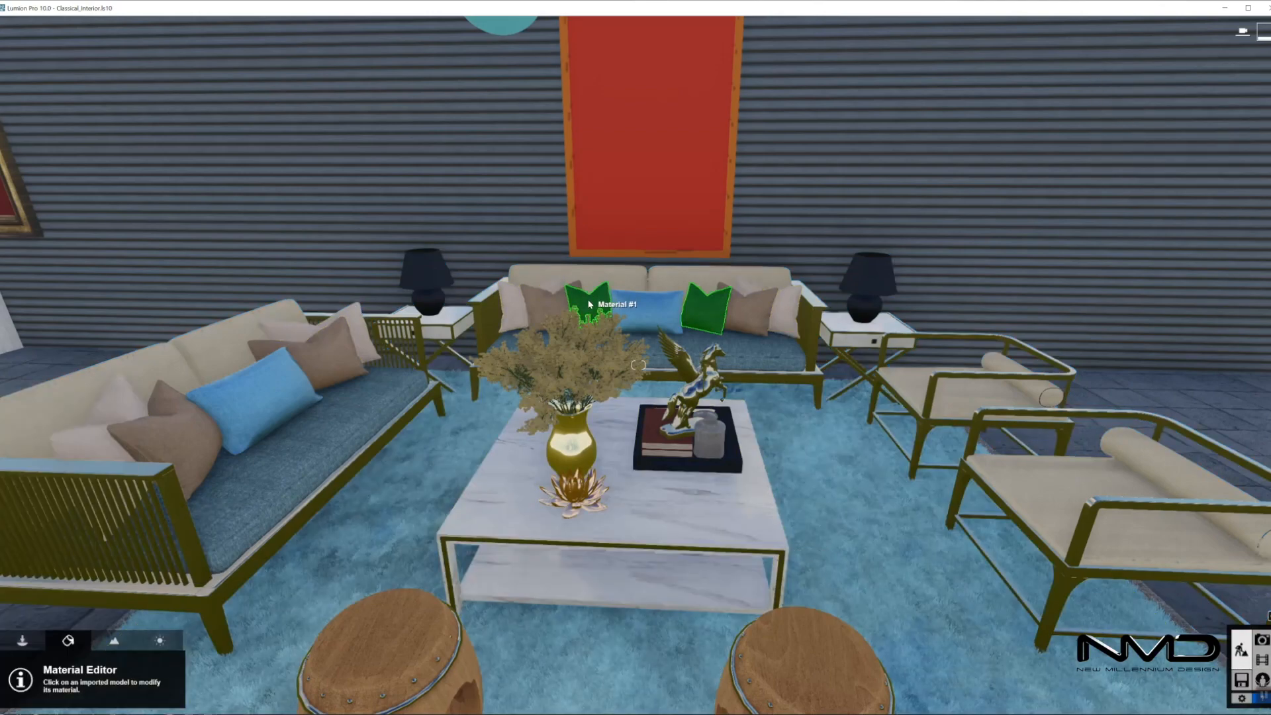
Apply the custom Cussions_Flower material to the dark throw pillows beside the blue pillow and save the changes
click(588, 304)
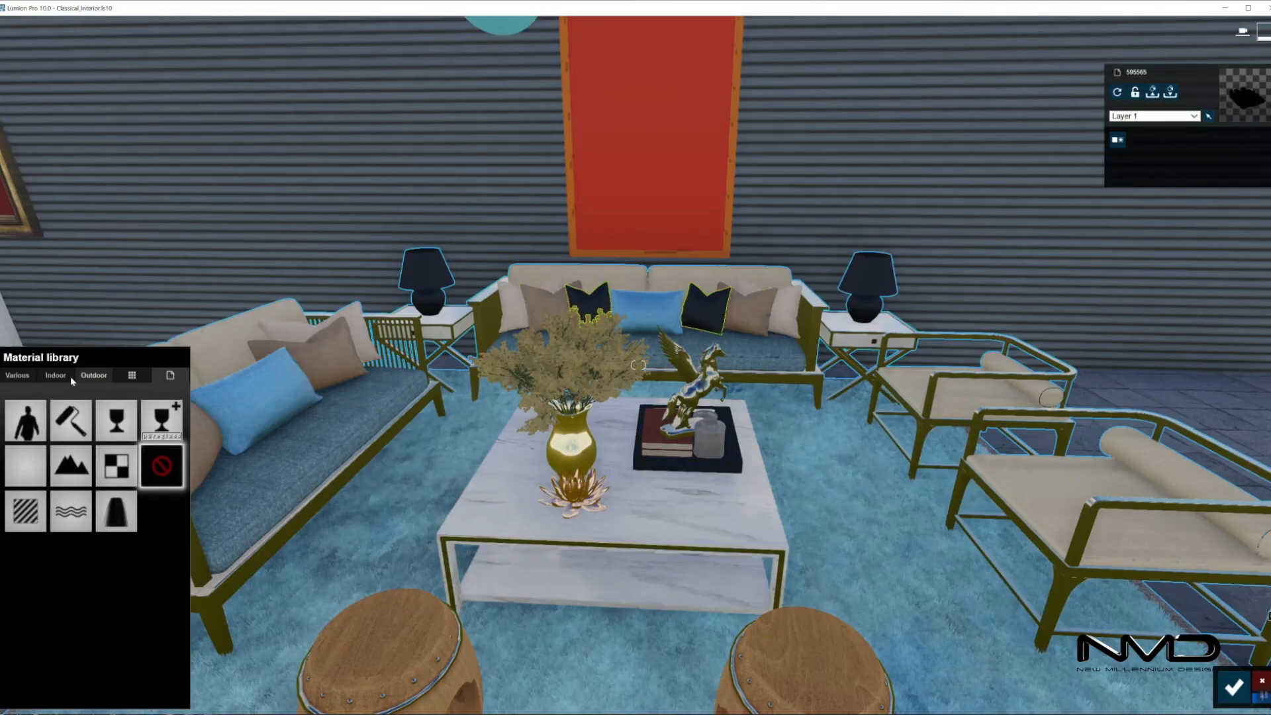
click(132, 375)
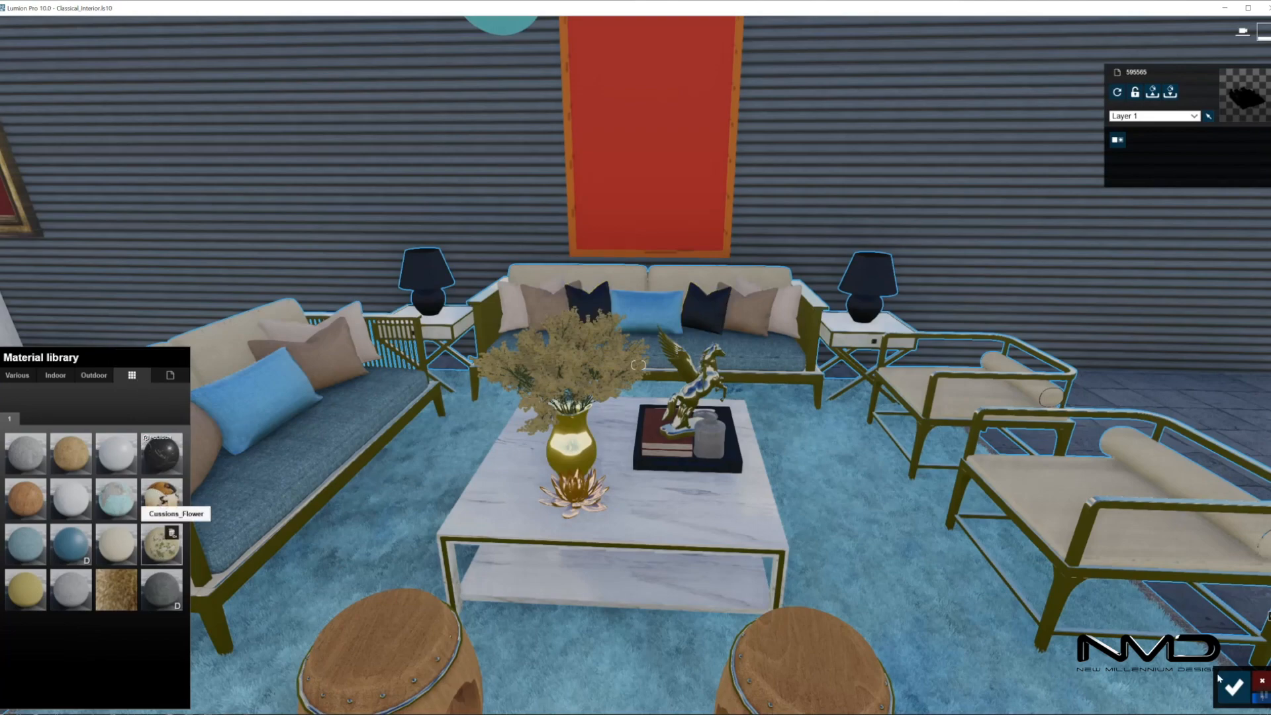
click(162, 542)
click(1233, 686)
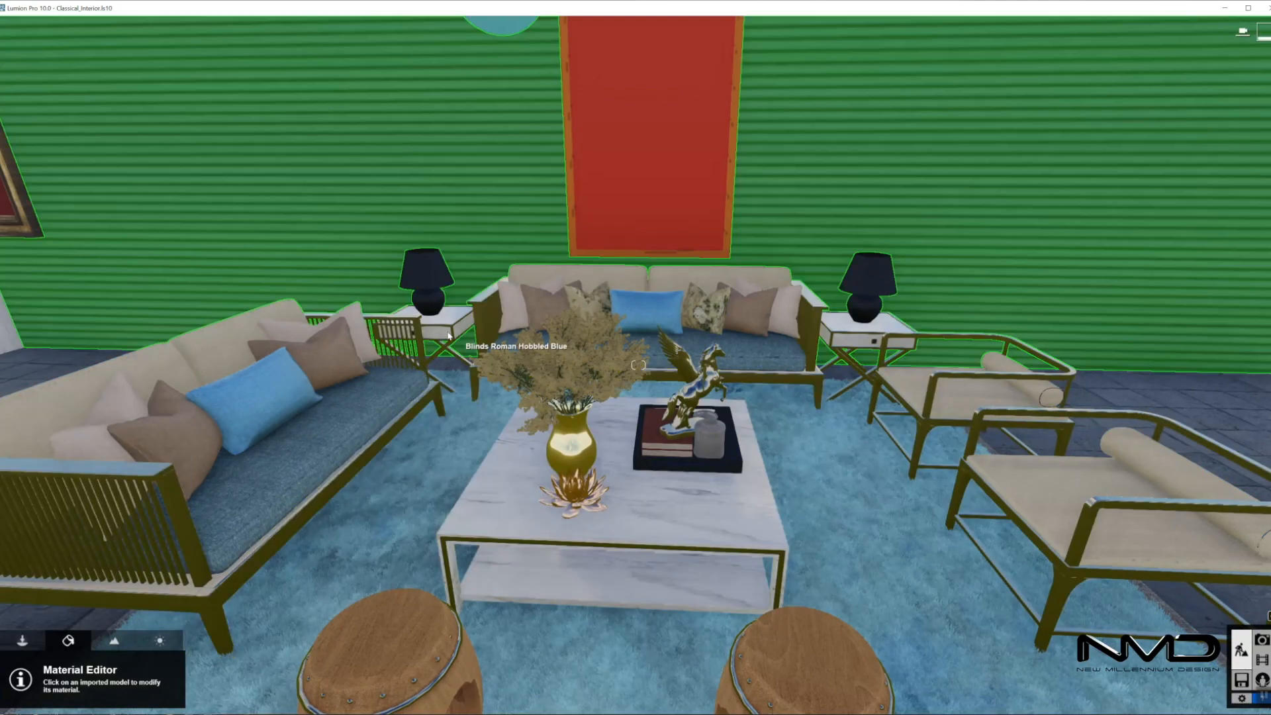
Apply the indoor stone material Marble 019 1024 to the table lamp bases and save the changes
click(425, 304)
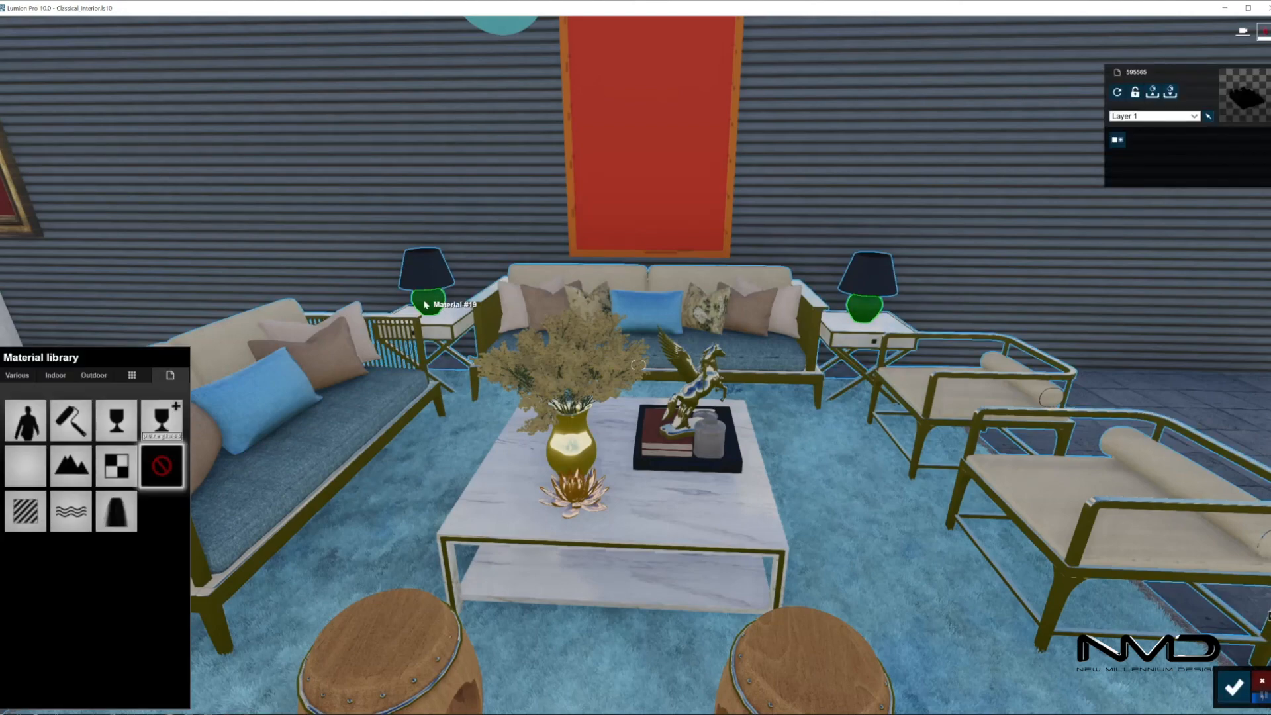
click(55, 375)
click(59, 433)
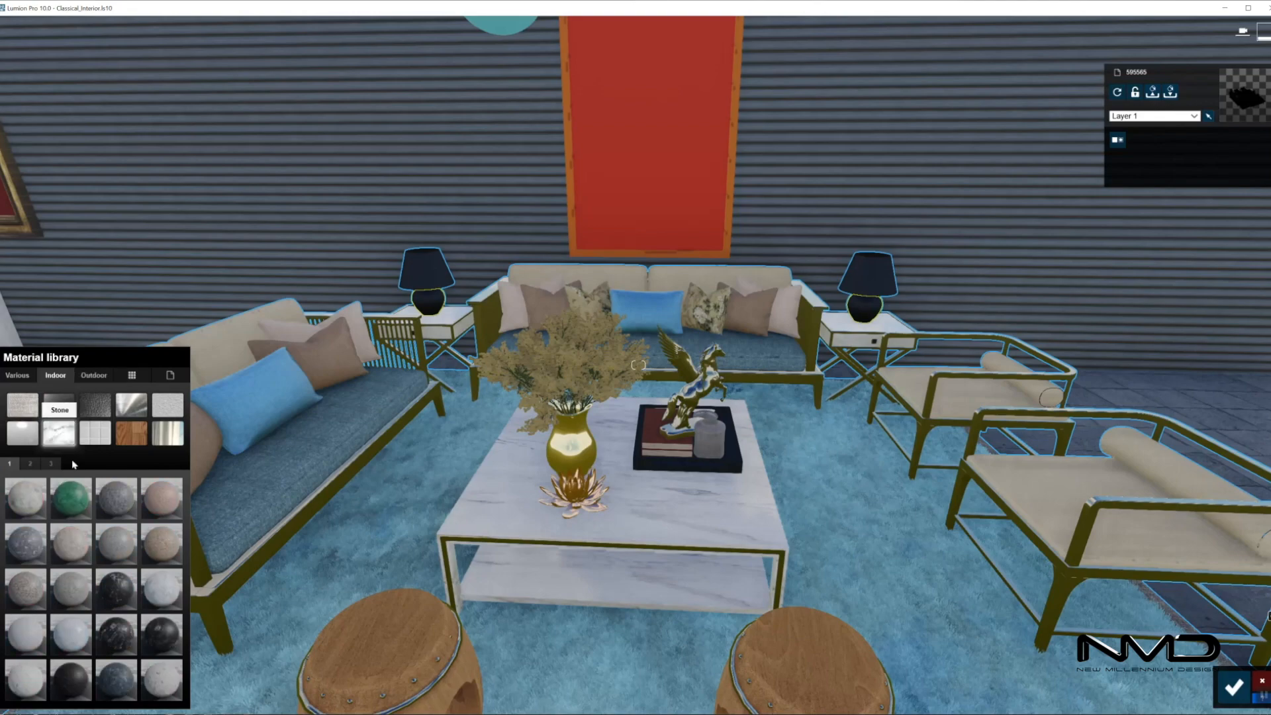
click(118, 691)
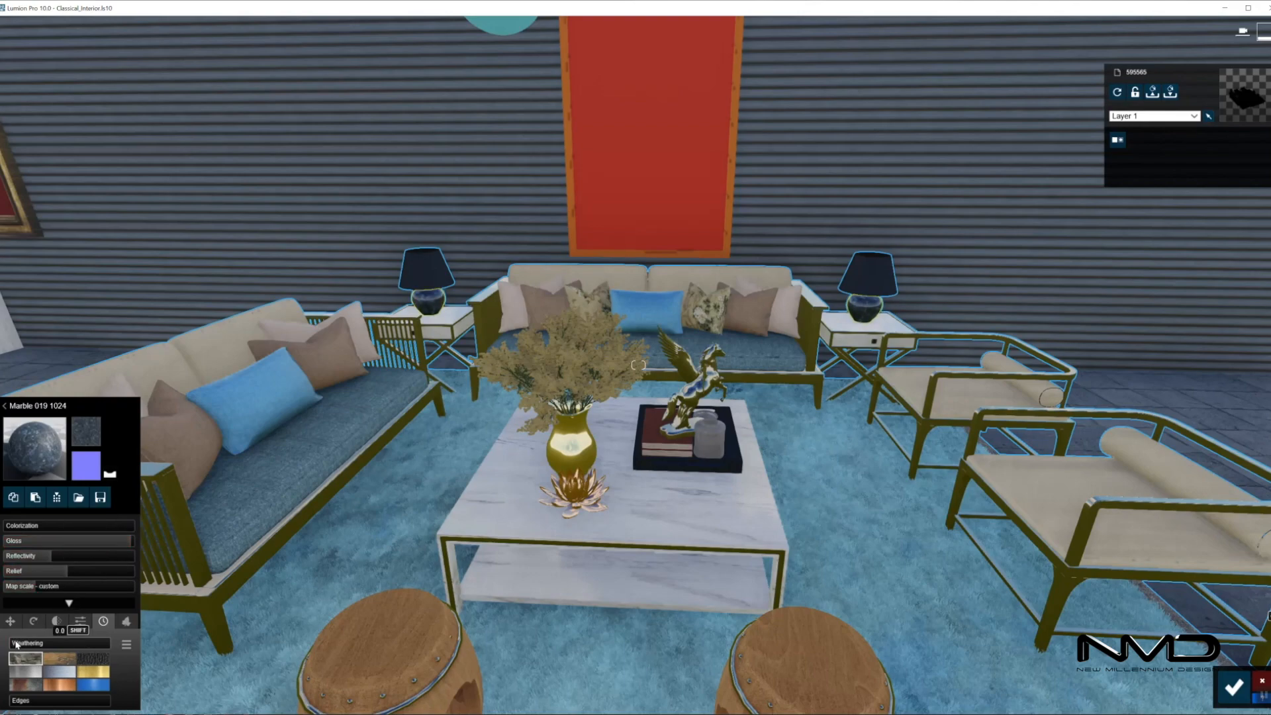
click(1232, 687)
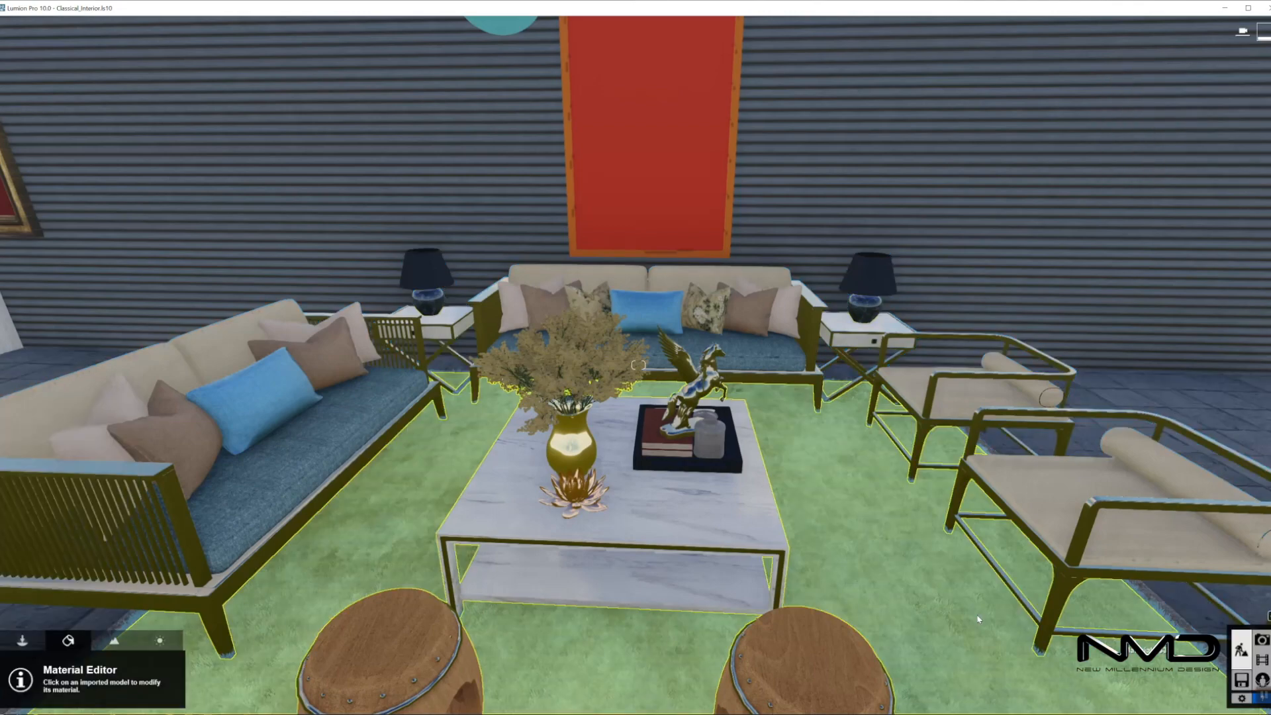
Apply the custom Armchair_Fabric material to the black lampshades and save the changes
click(425, 283)
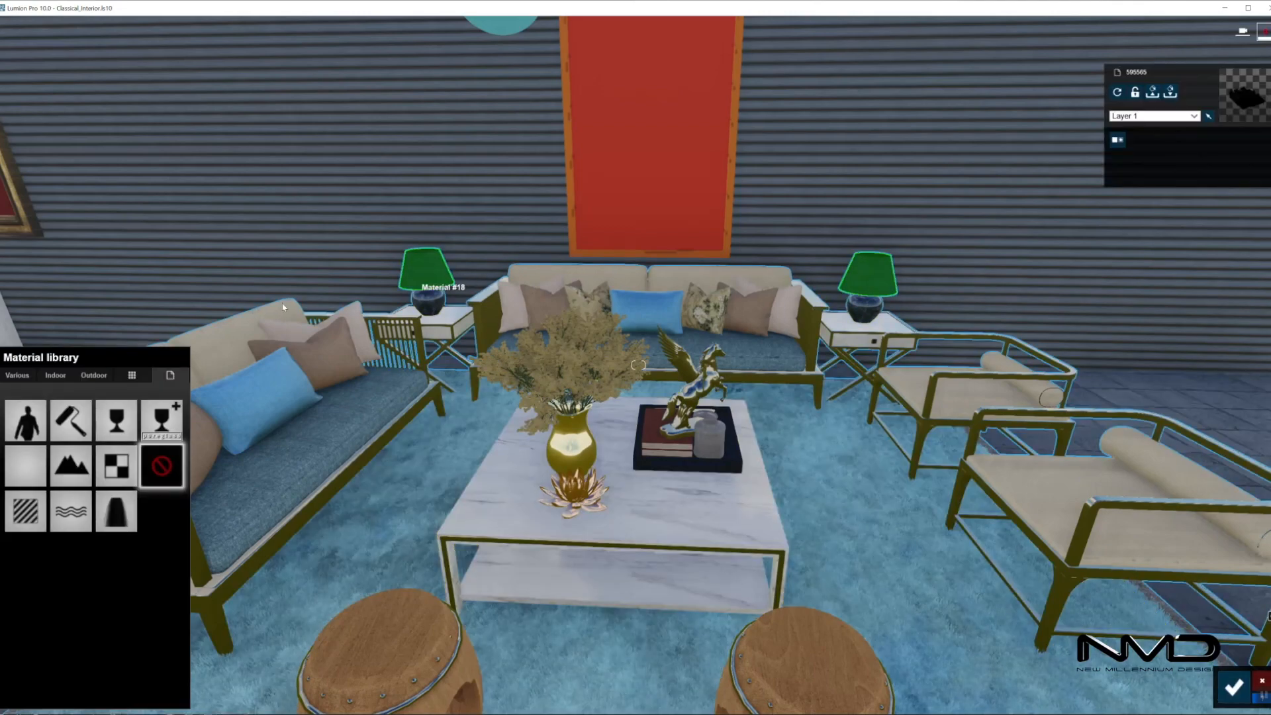
click(142, 376)
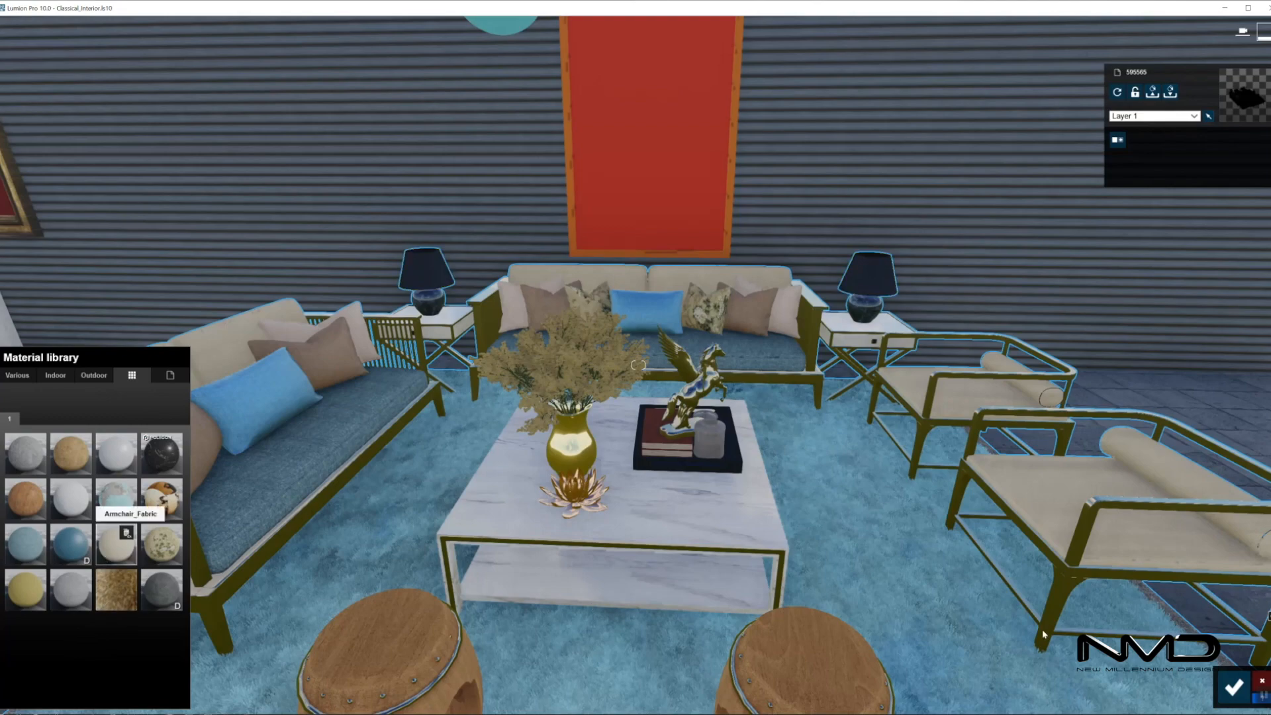
click(1234, 688)
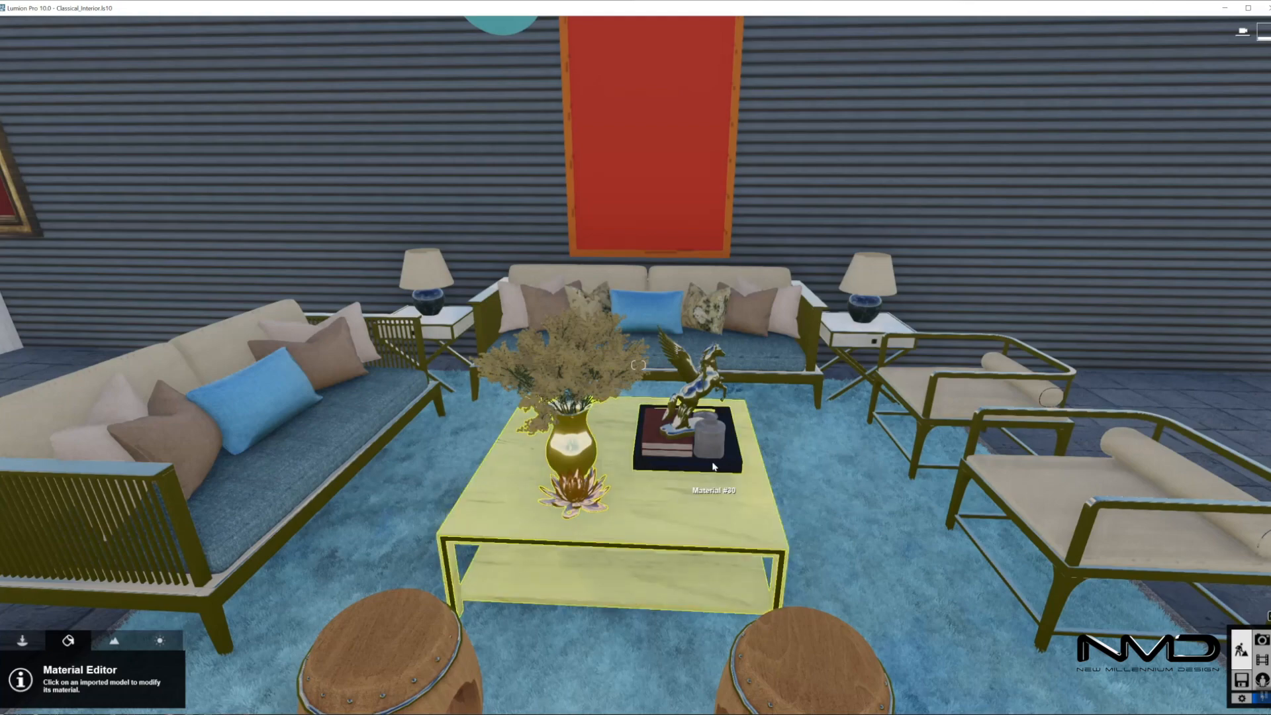
Apply the indoor Nickel metal material to the black tray on the coffee table and save the changes
click(727, 469)
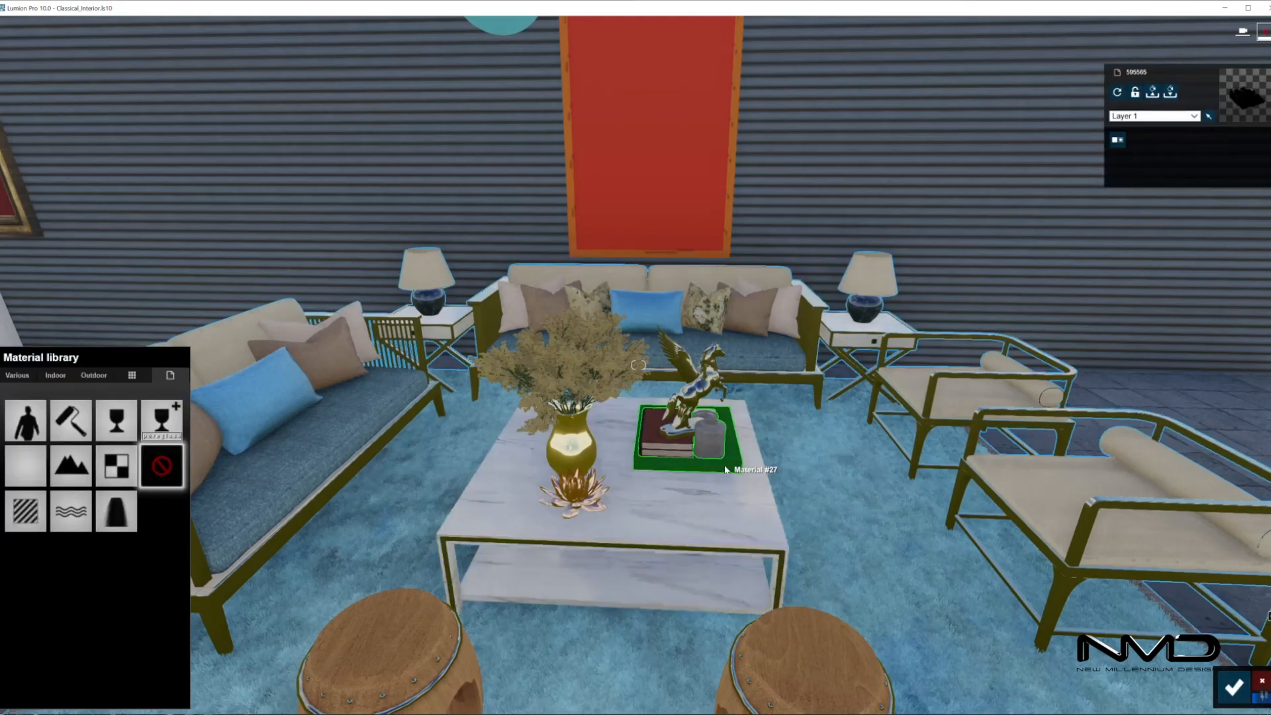
click(56, 376)
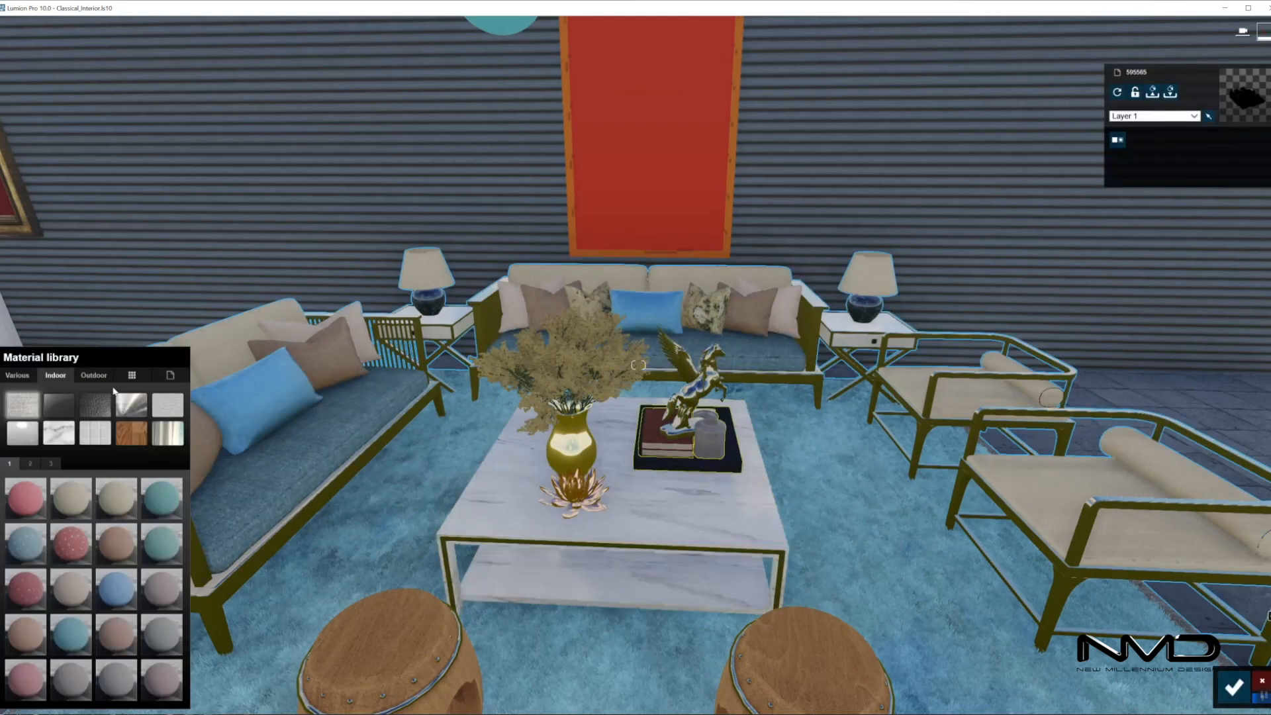
click(132, 405)
click(51, 463)
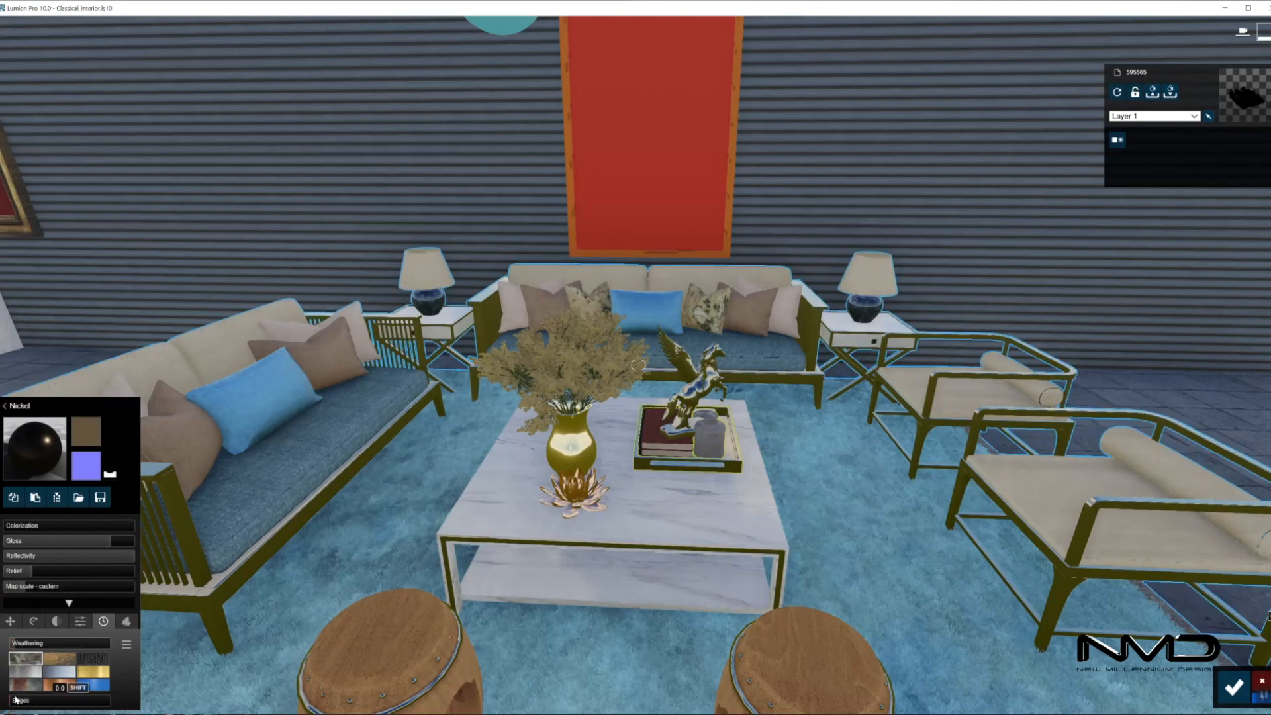
click(1232, 690)
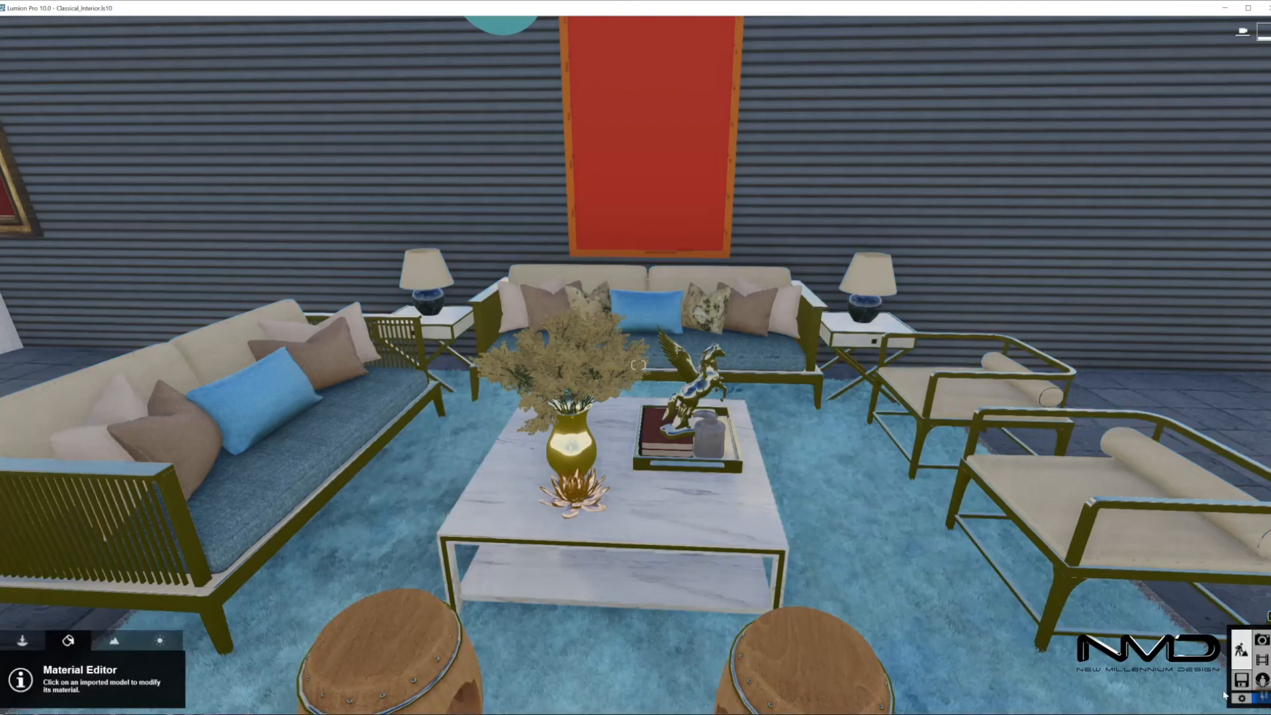
Apply the indoor Brass metal material to the suspension cords of the pendant lamps
right_drag(583, 539, 636, 278)
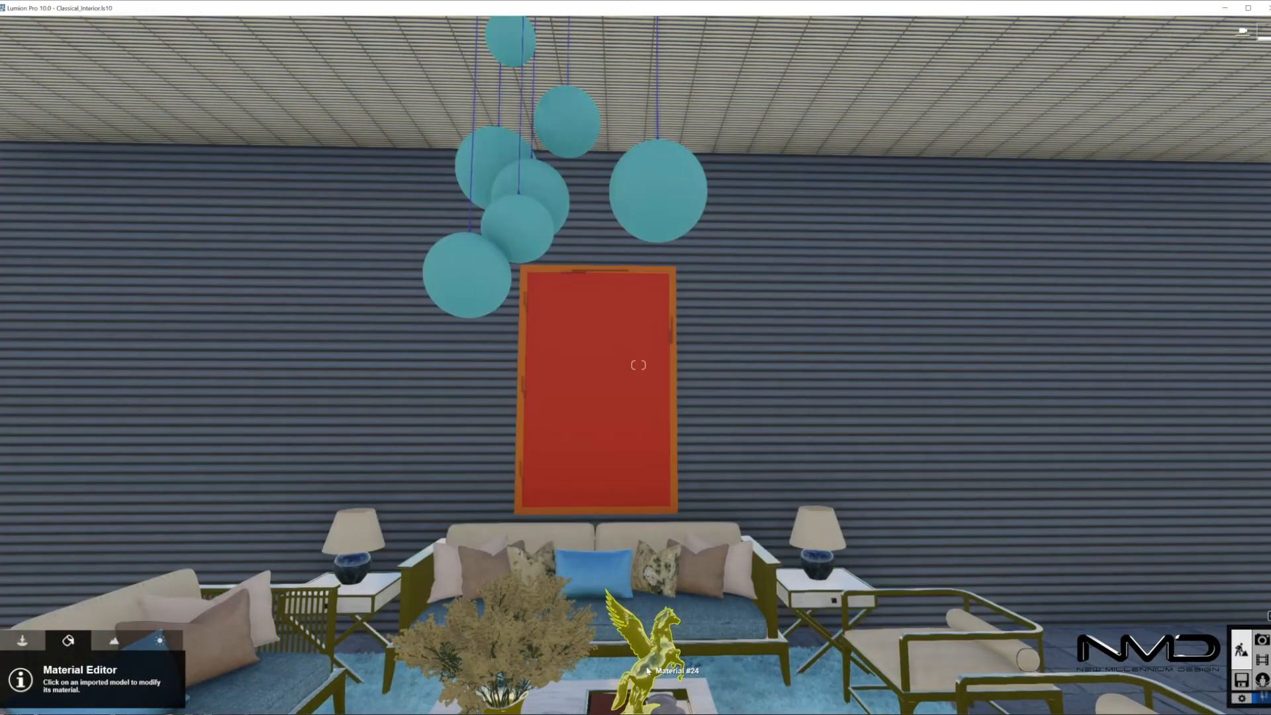
click(519, 192)
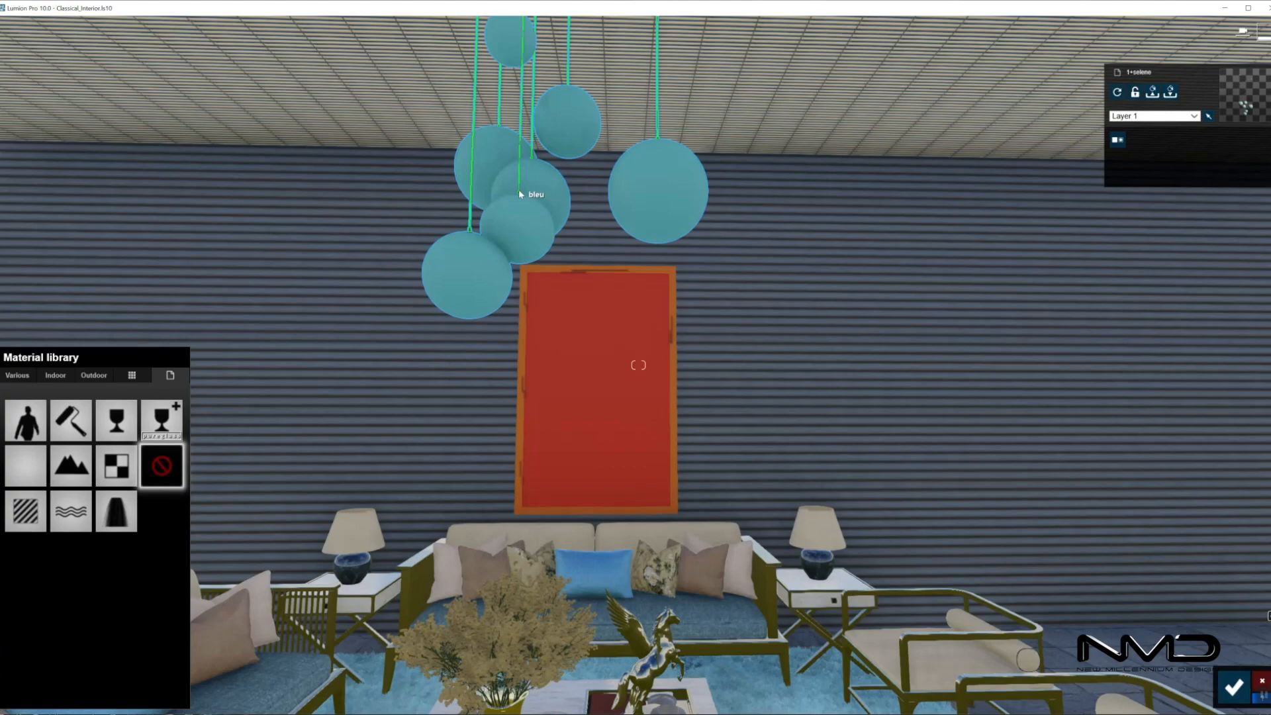
click(132, 406)
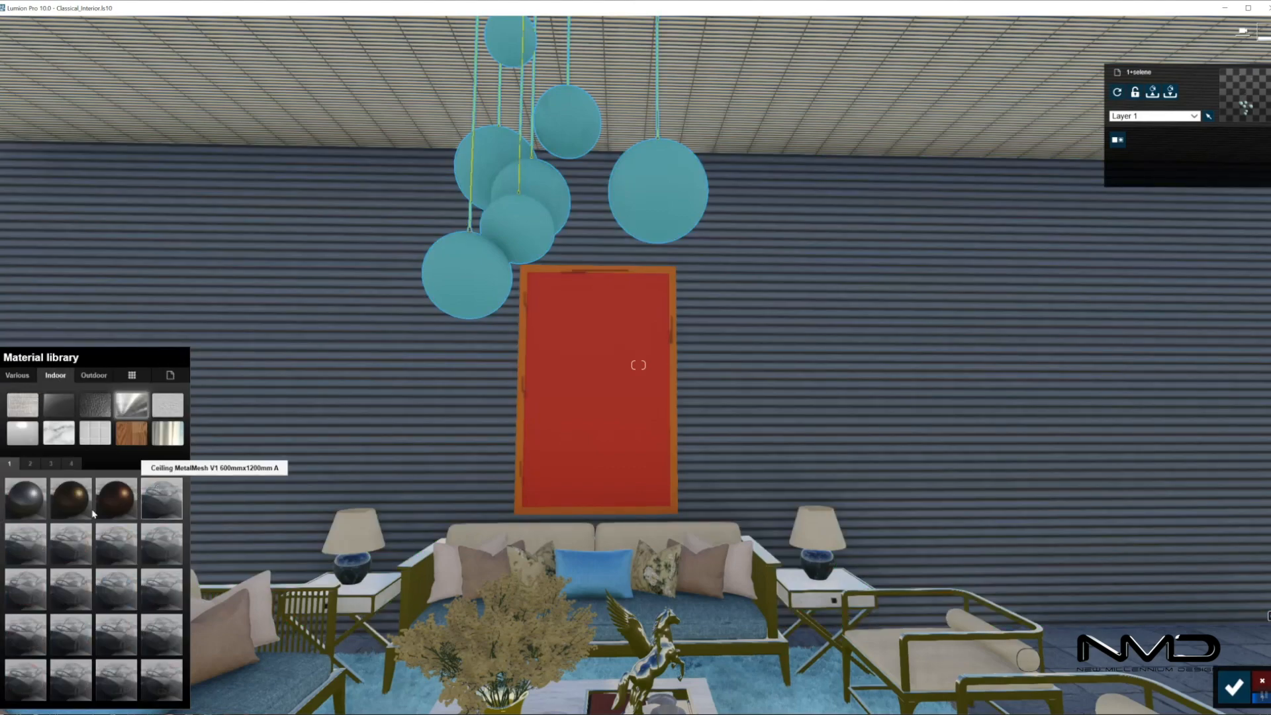
click(71, 513)
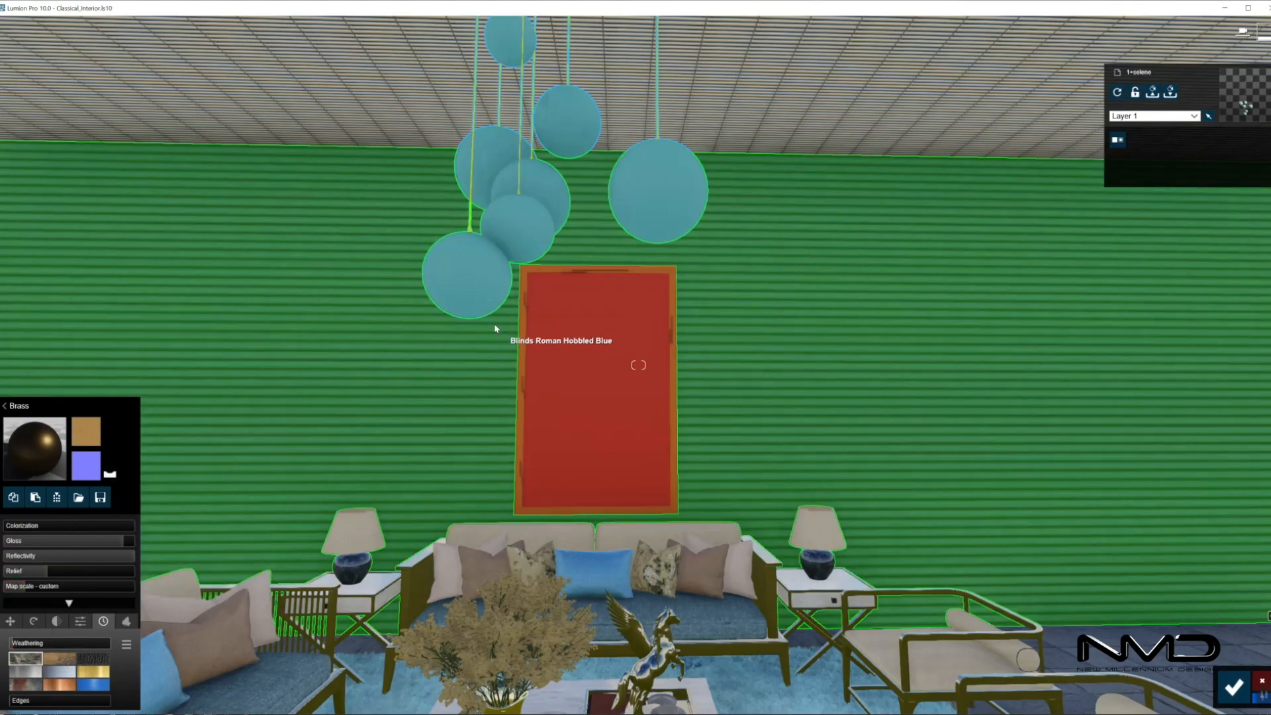
Apply Interior Glass 004 to the pendant lamp globes, brighten the glass color to a pale tone and save the changes
click(506, 331)
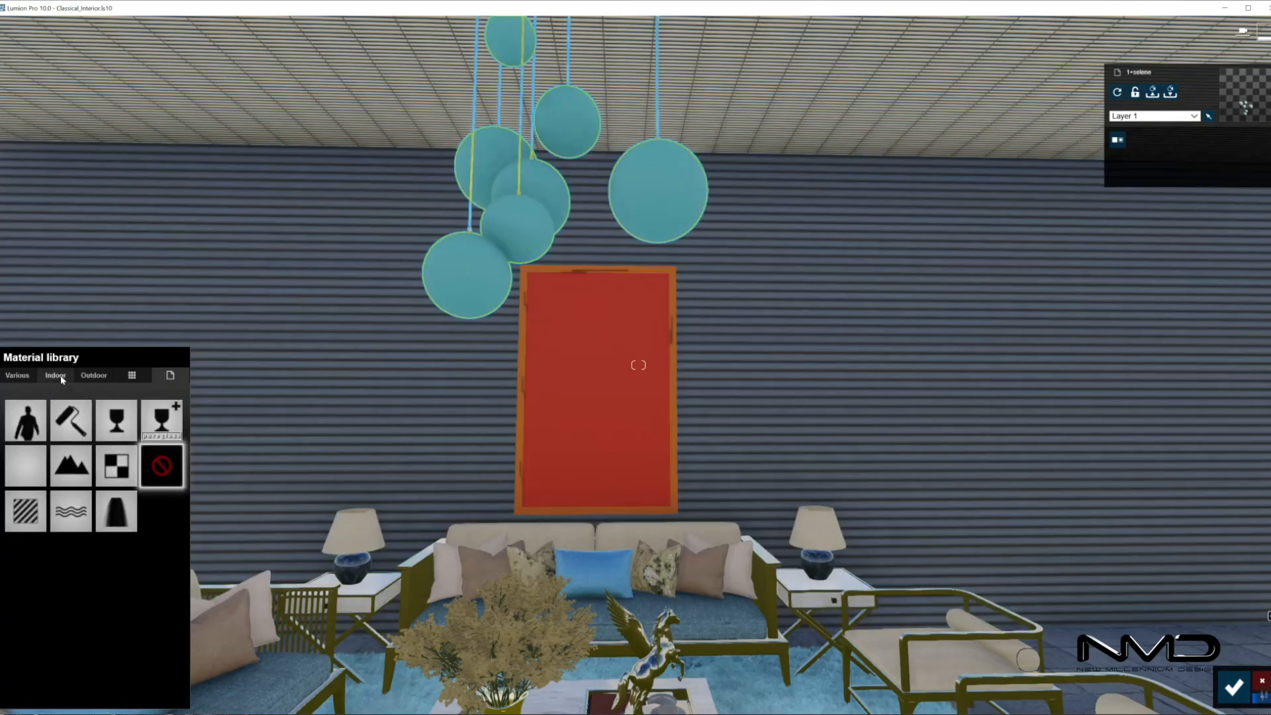
click(56, 375)
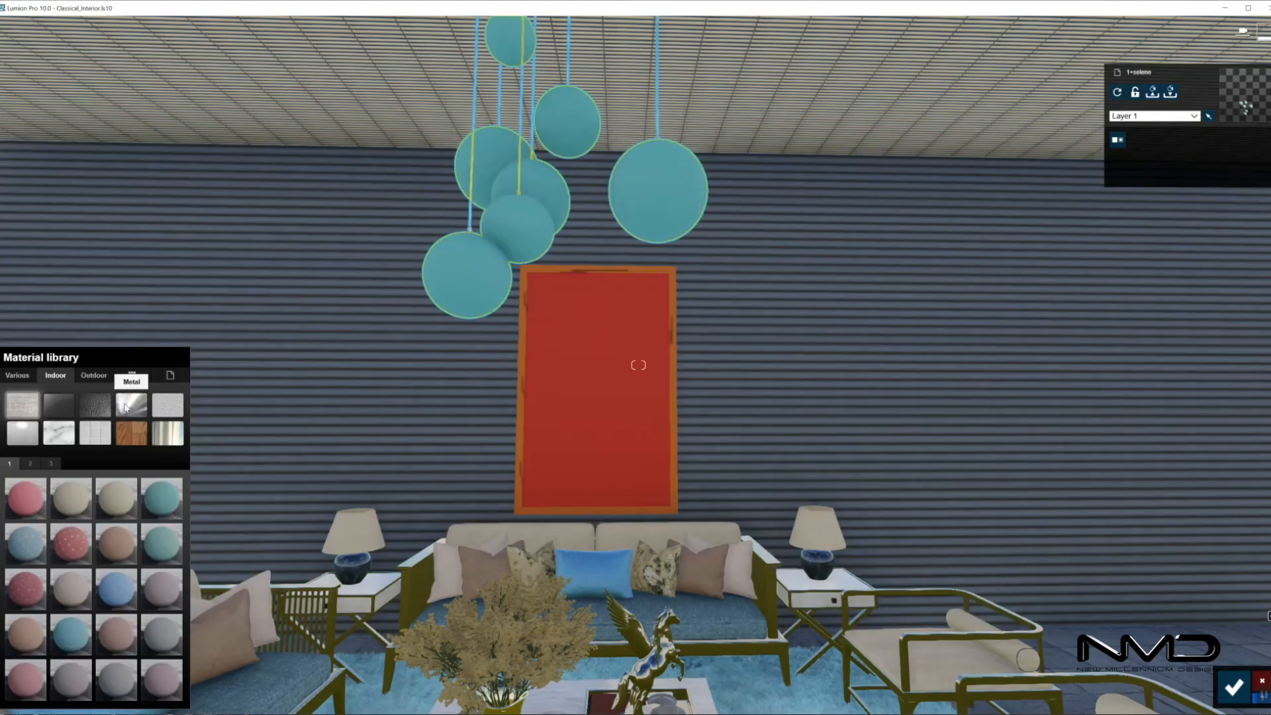
click(158, 505)
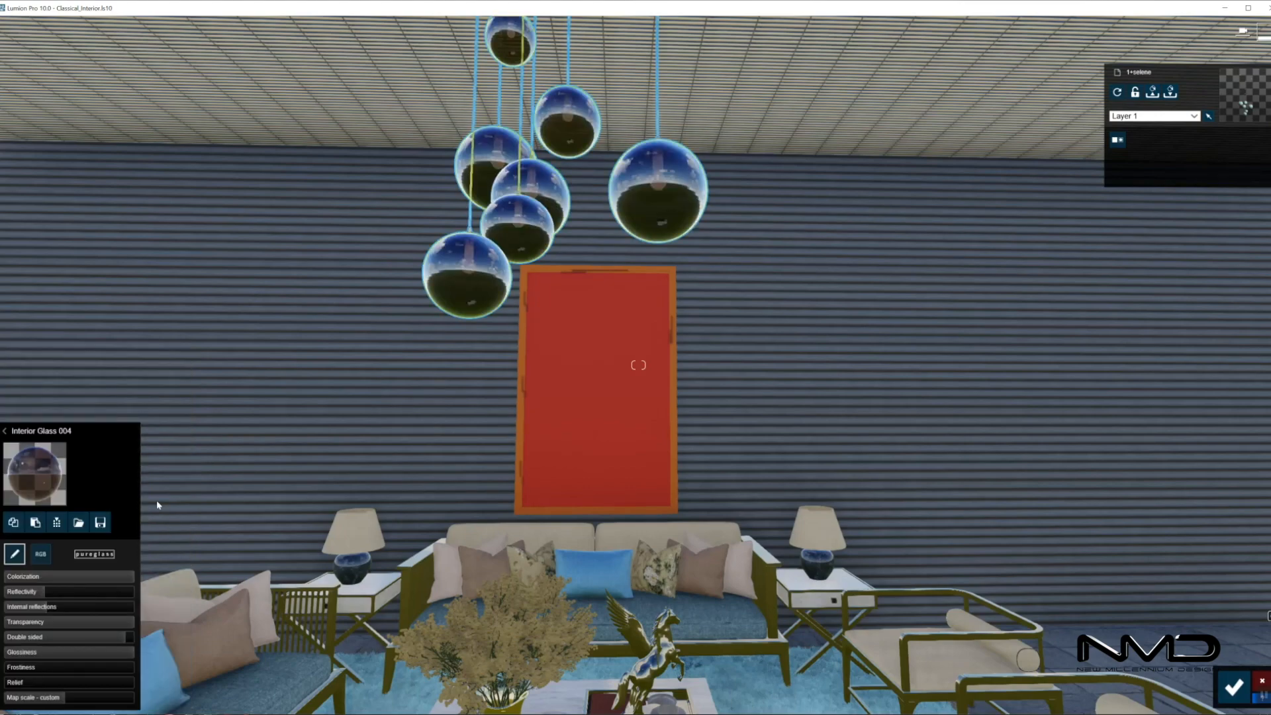
click(40, 553)
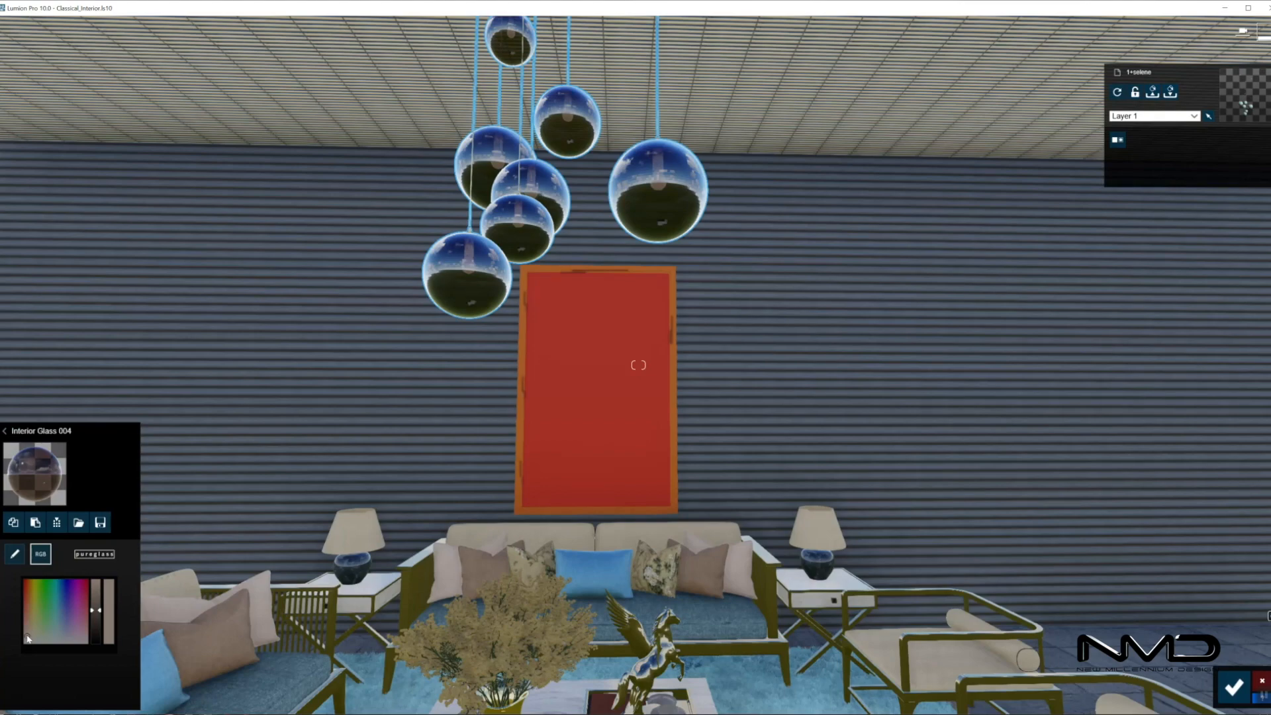
drag(103, 613, 96, 591)
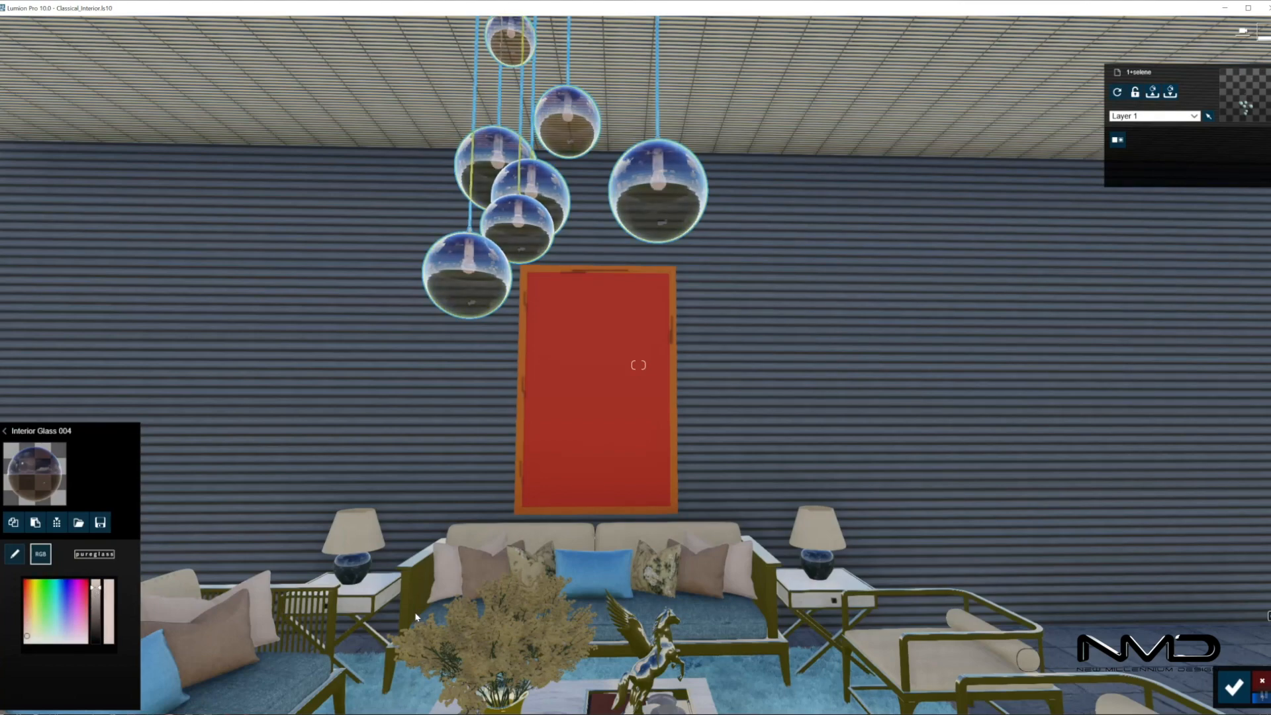
click(1234, 687)
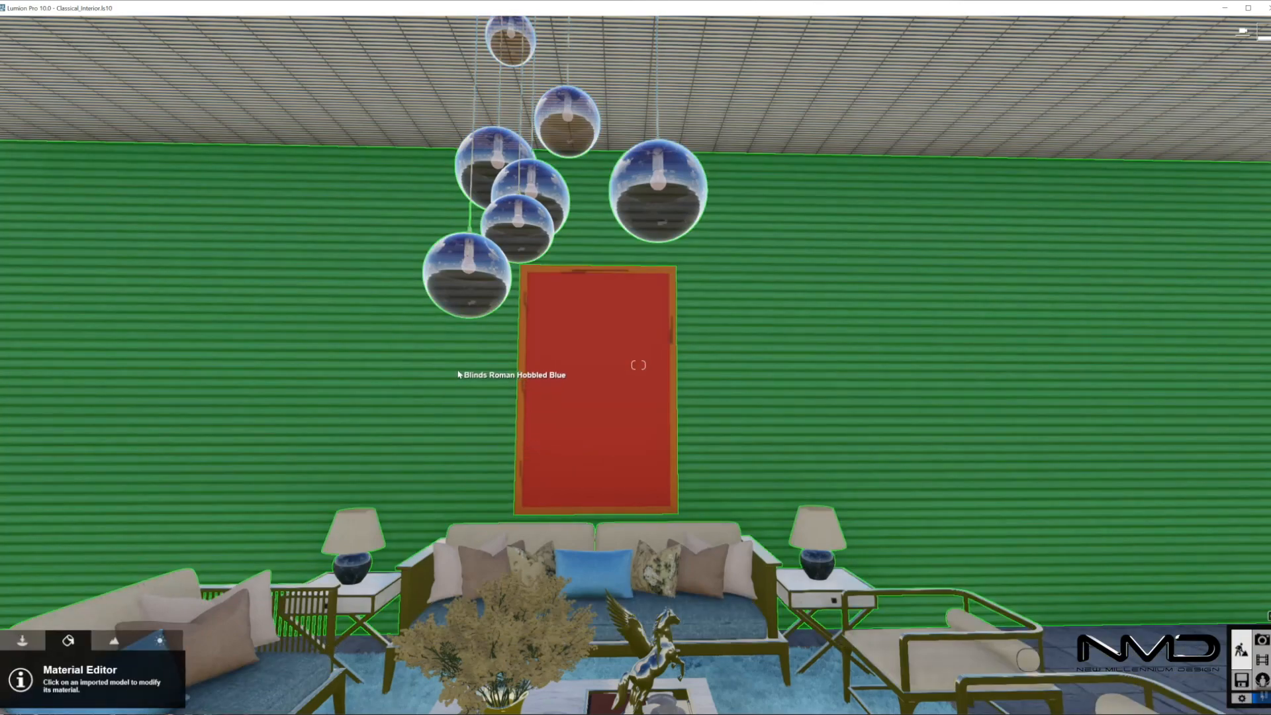
Apply the indoor Nickel metal material to the orange picture frame above the back sofa and save the changes
key(w)
right_drag(462, 390, 483, 530)
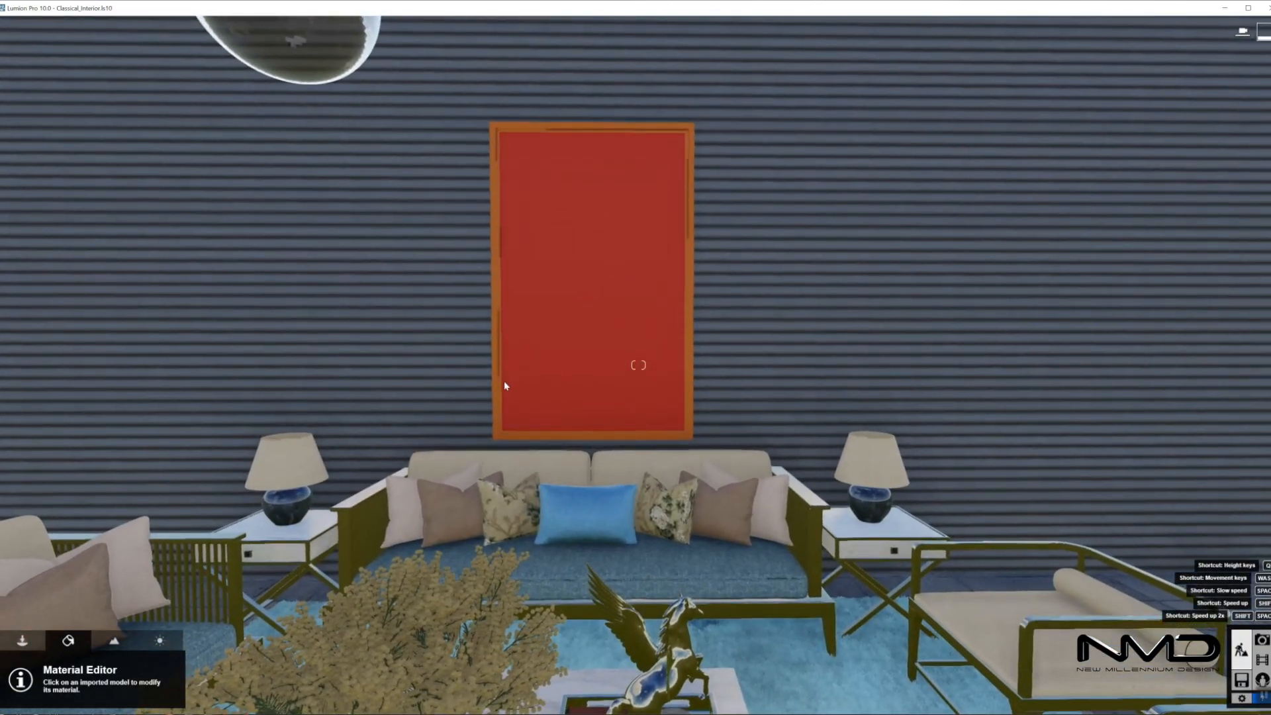
click(503, 433)
click(55, 374)
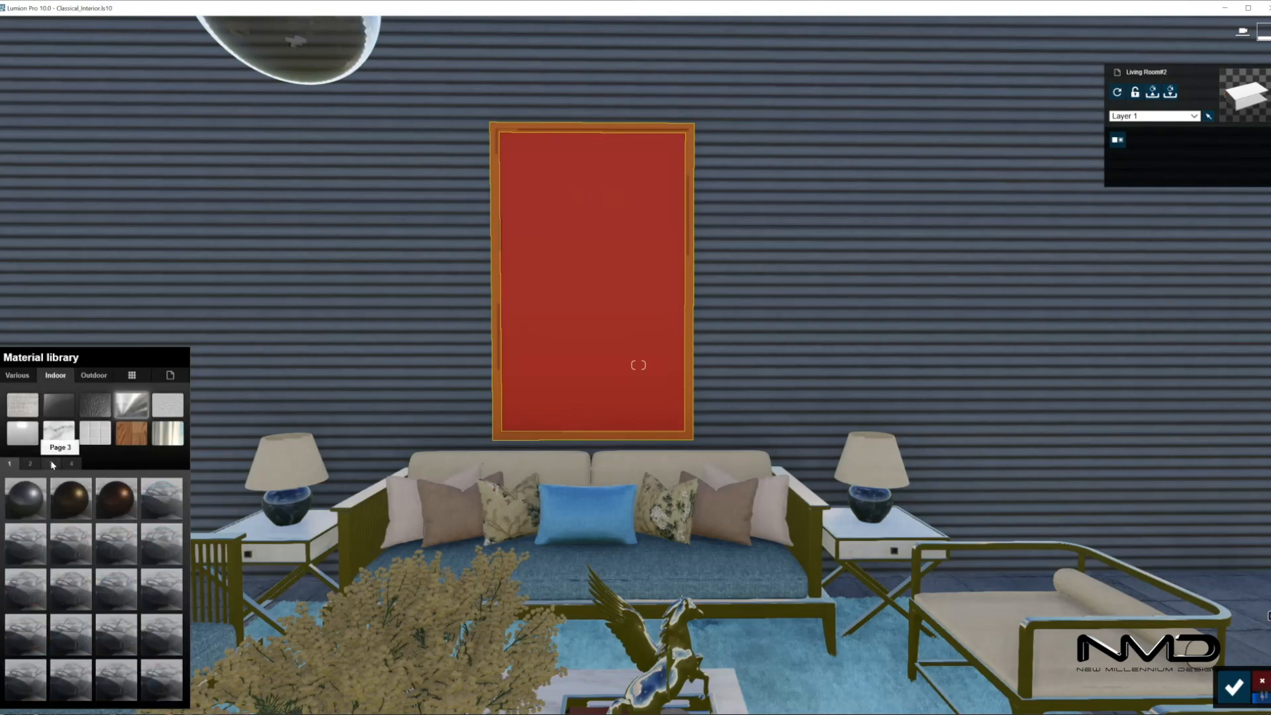
click(50, 463)
click(71, 680)
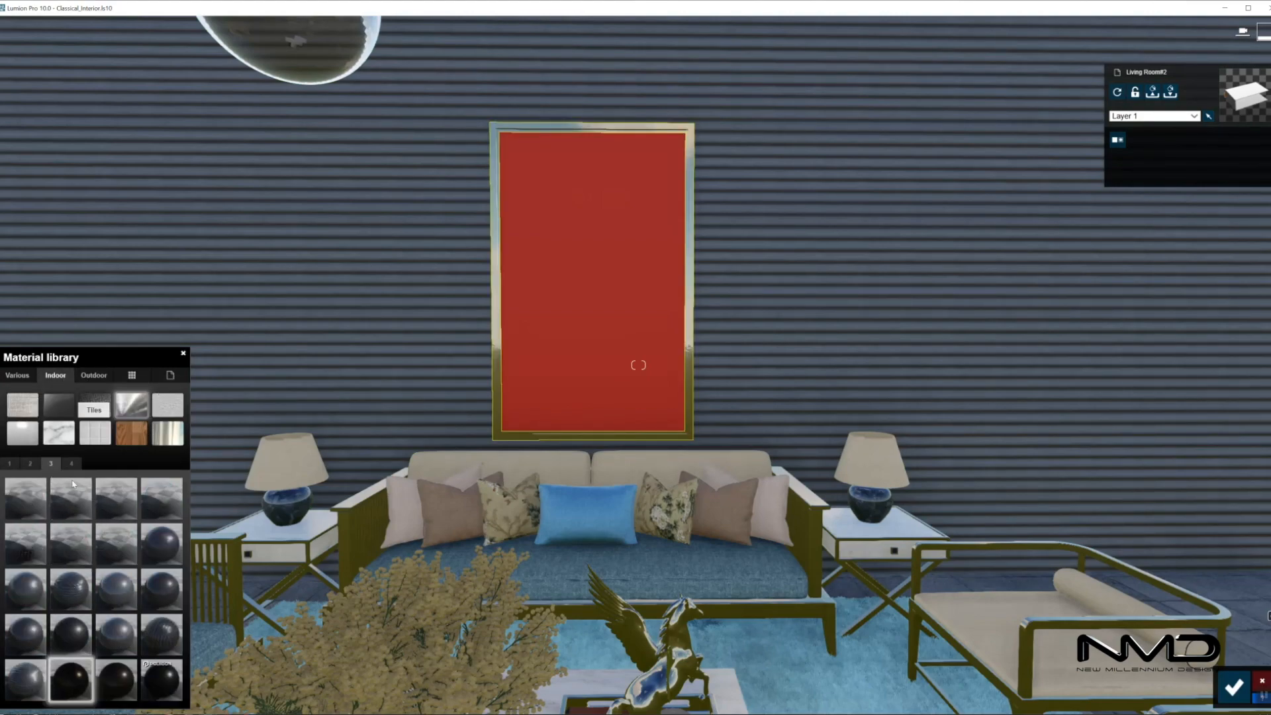
click(80, 693)
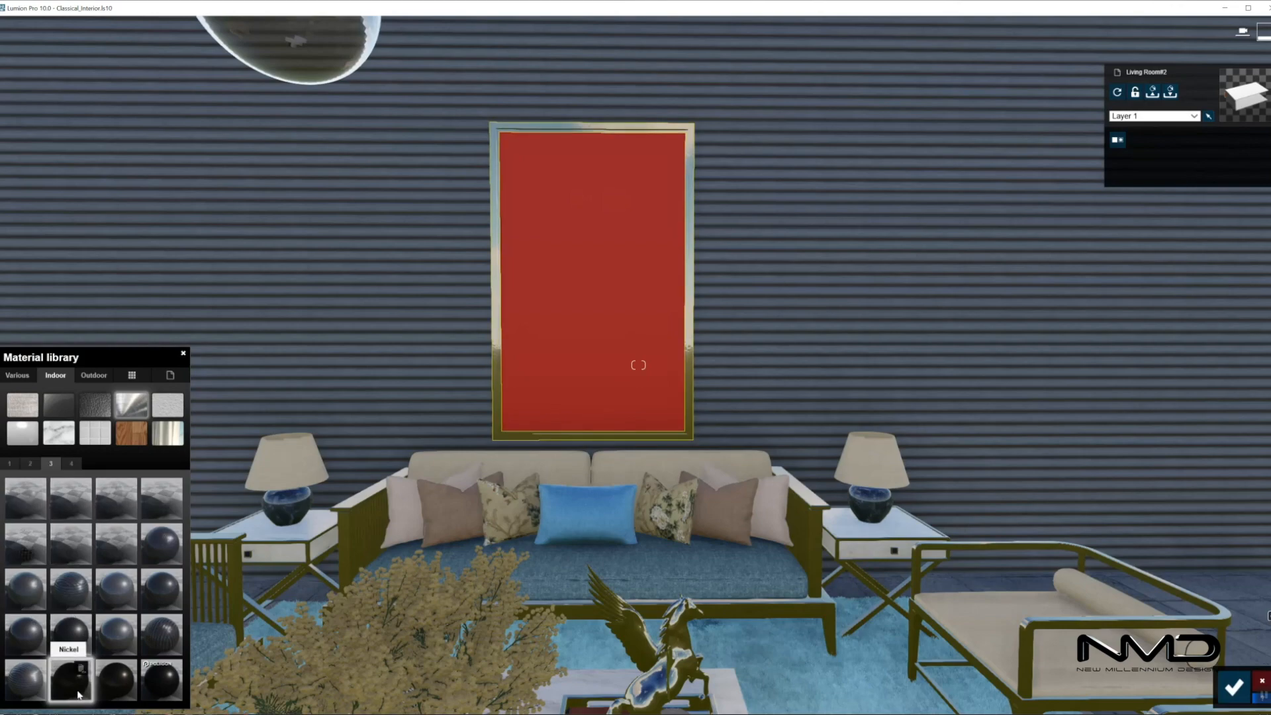
click(78, 694)
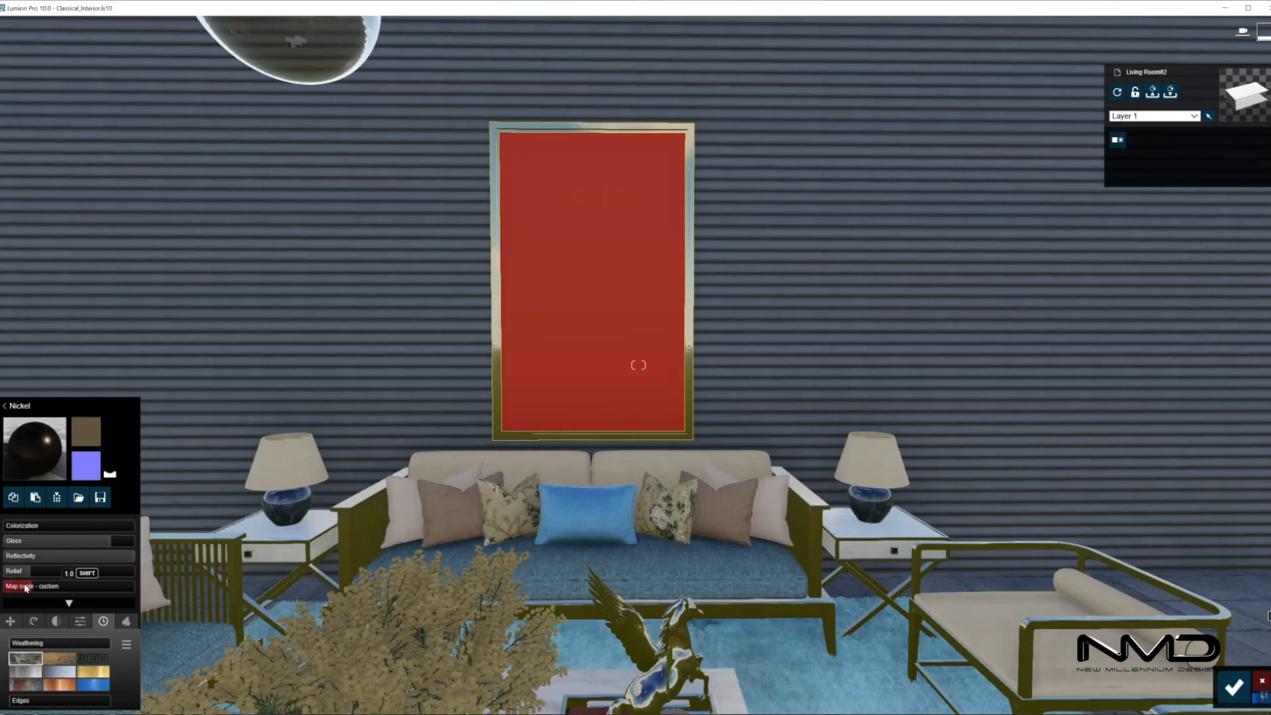
click(21, 647)
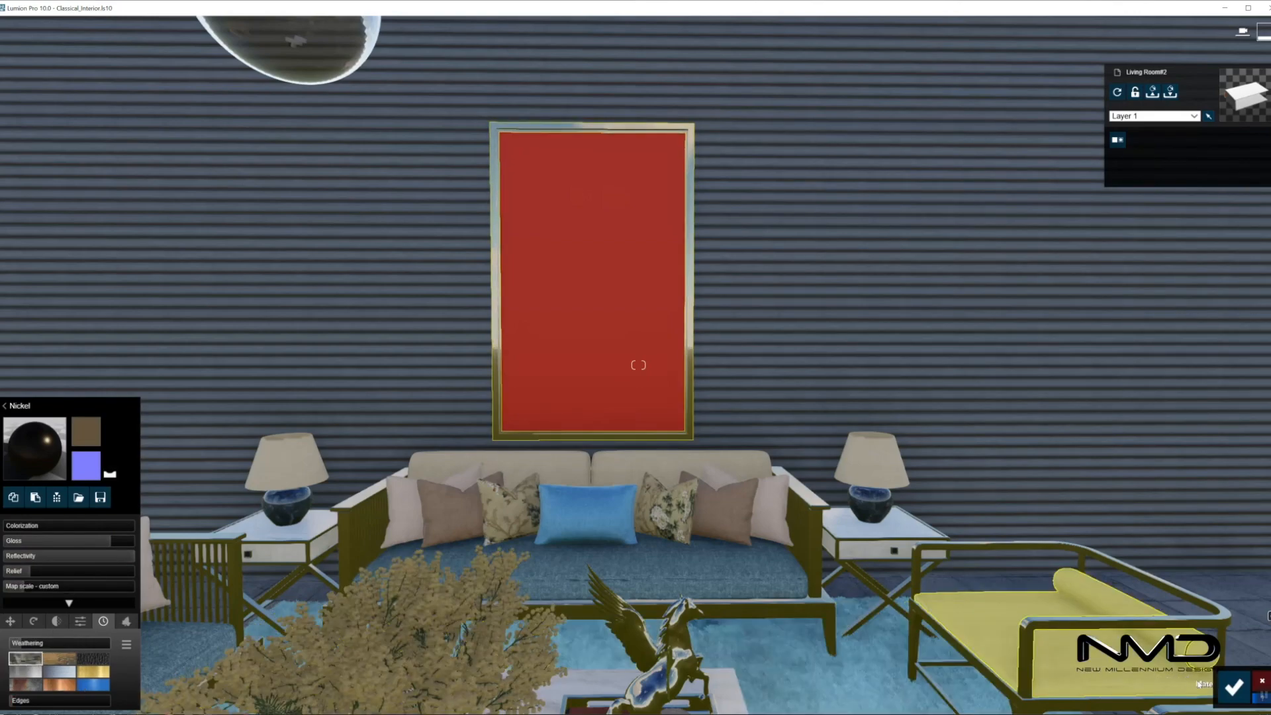
click(1231, 687)
Apply the saved custom artwork material with the female figure to the red picture panel and save the changes
click(547, 321)
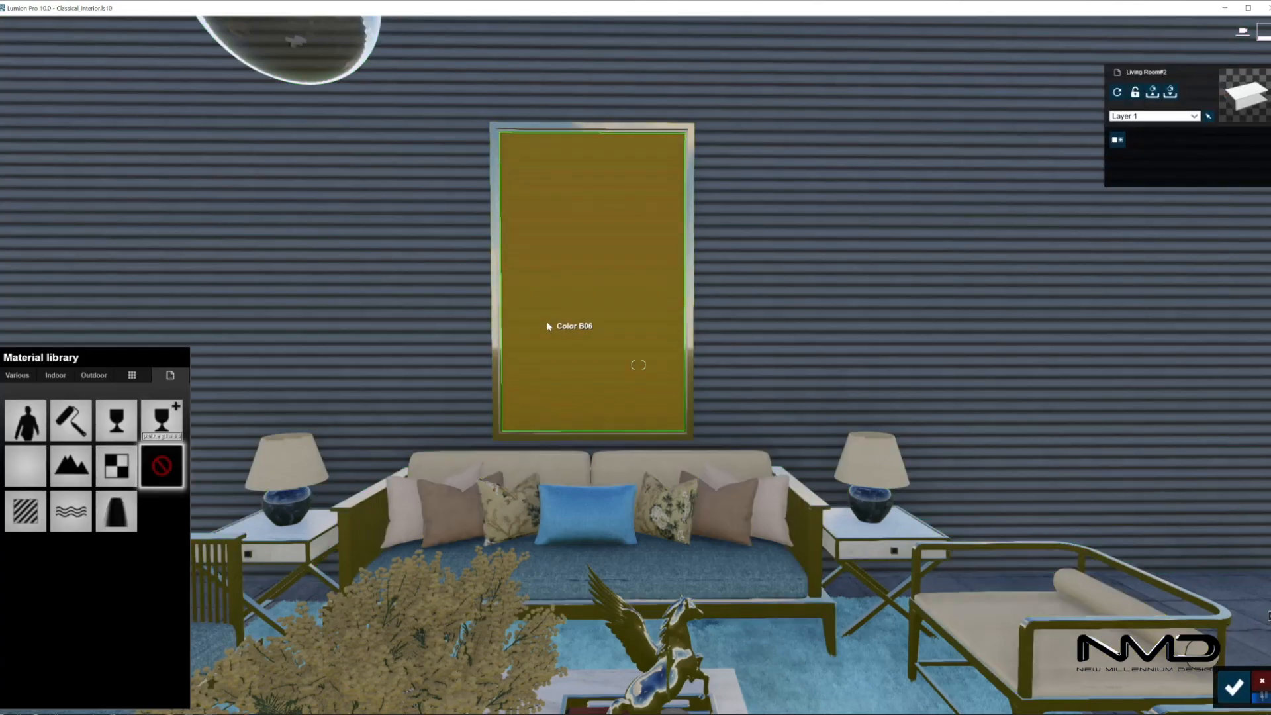
click(132, 375)
click(161, 498)
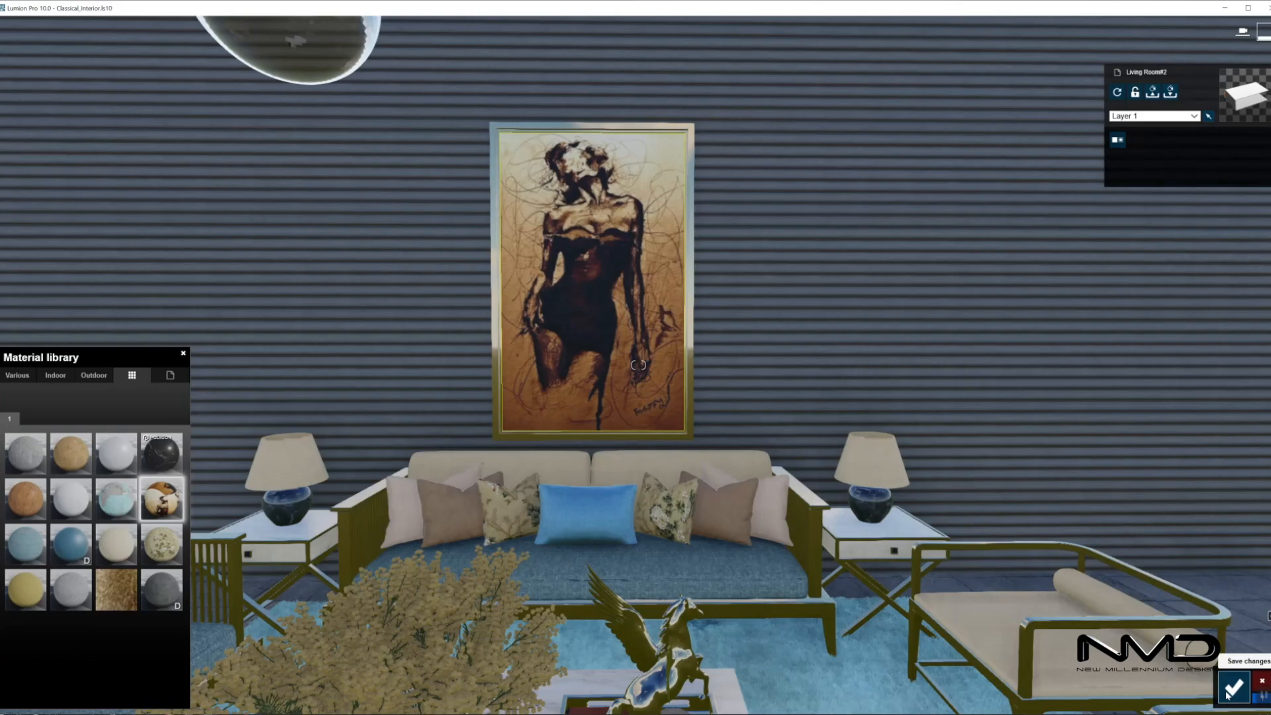
click(1232, 689)
Apply the saved custom Plaster 009 material with weathered turquoise paint to the back wall and save the changes
key(s)
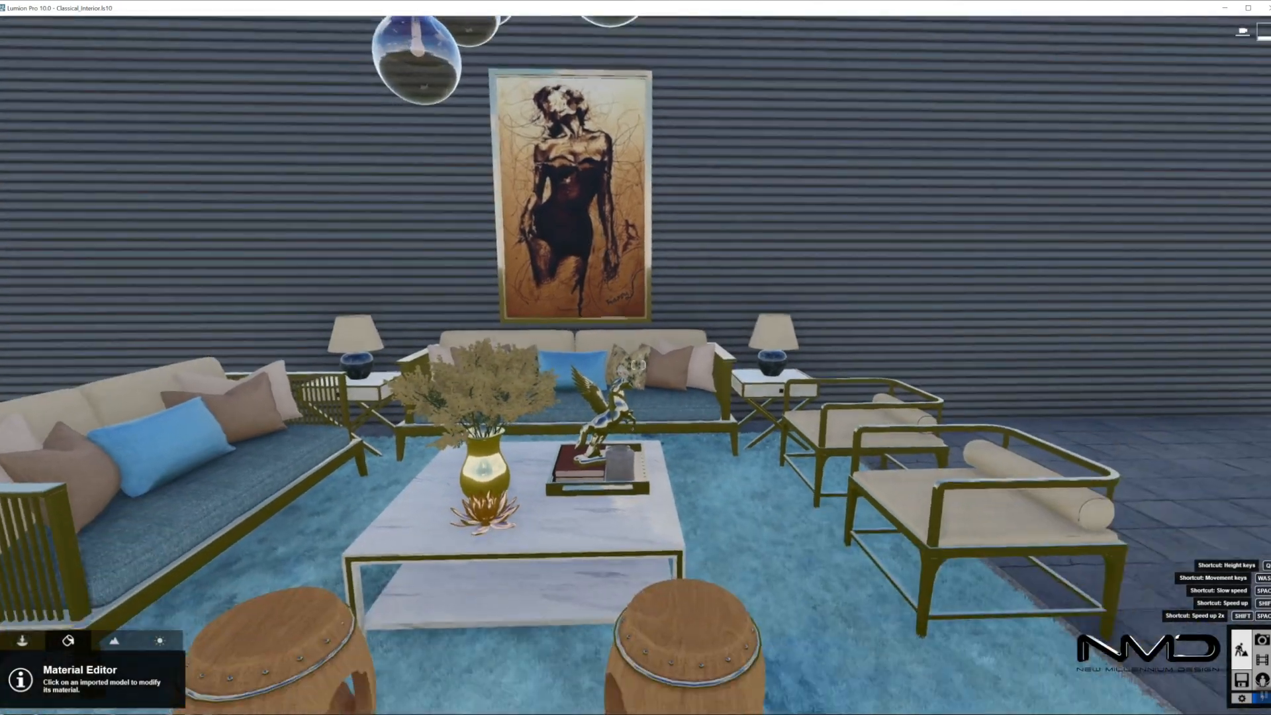
key(w)
mouse_move(681, 582)
right_down()
mouse_move(674, 457)
mouse_move(673, 488)
right_up()
key(s)
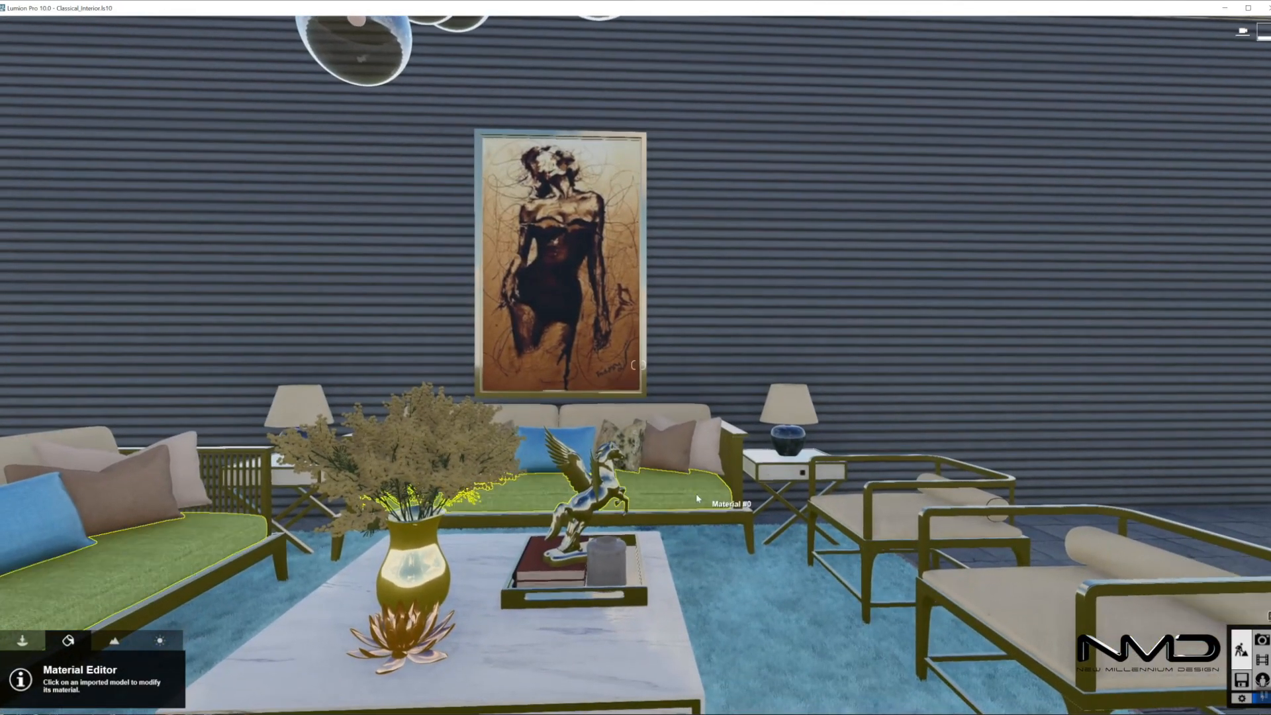
click(558, 372)
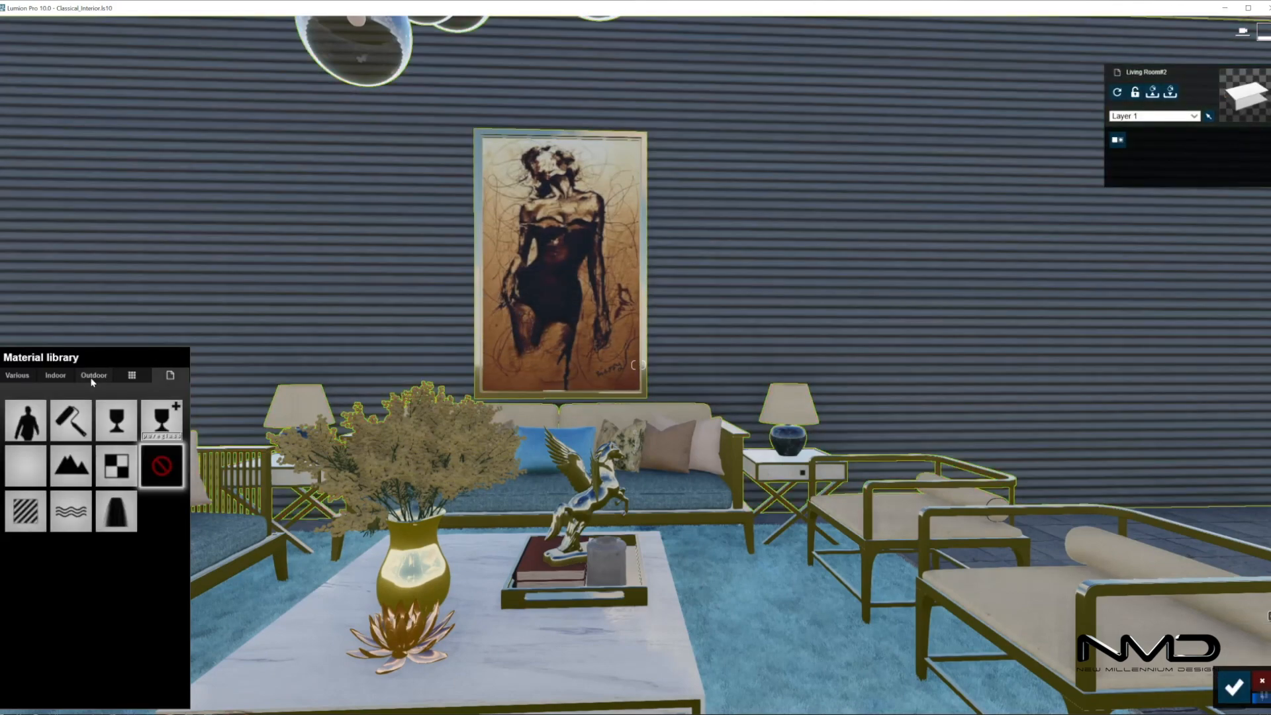
click(134, 377)
click(118, 519)
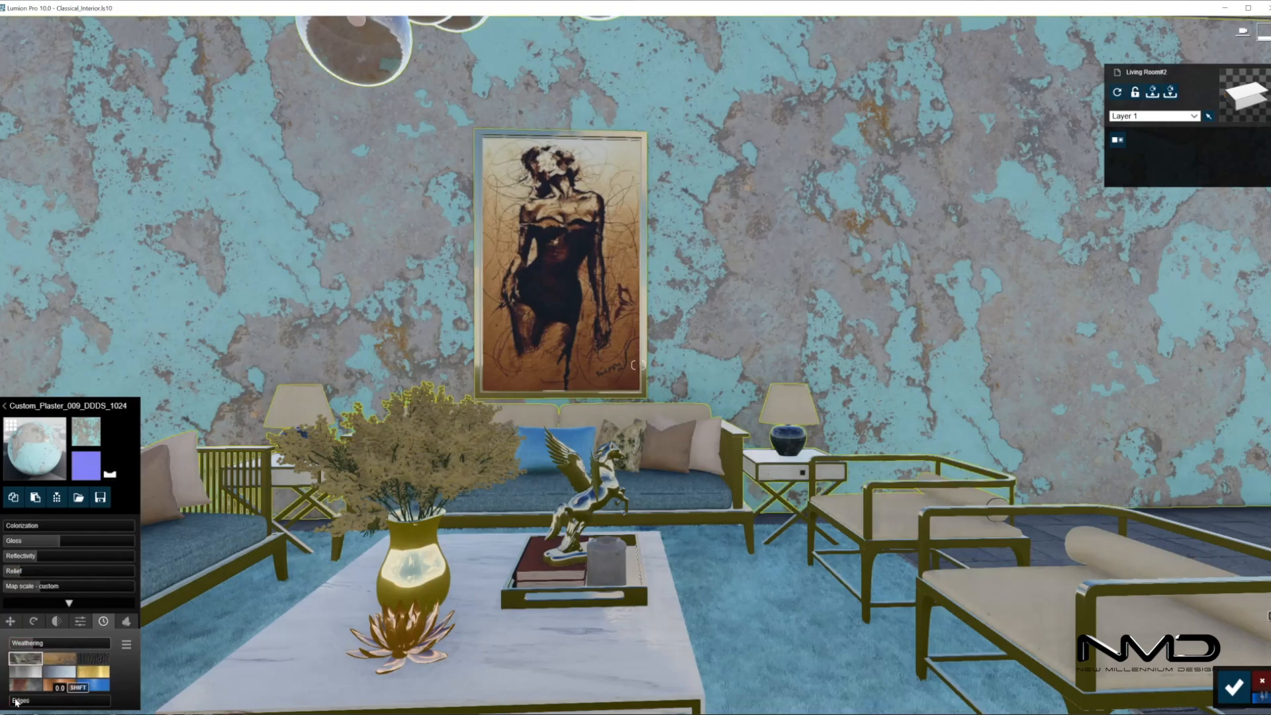
click(1233, 688)
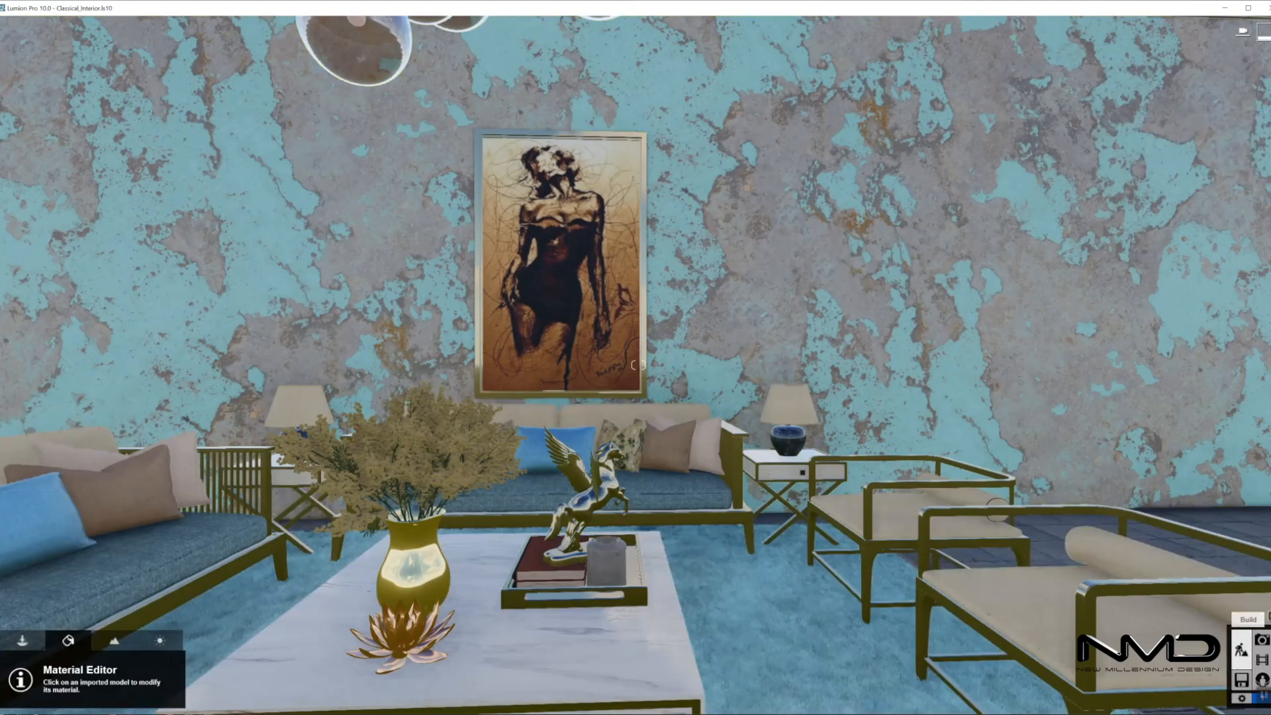
Switch to Photo mode, apply the Interior style to photo 11 and refresh its preview
click(1263, 639)
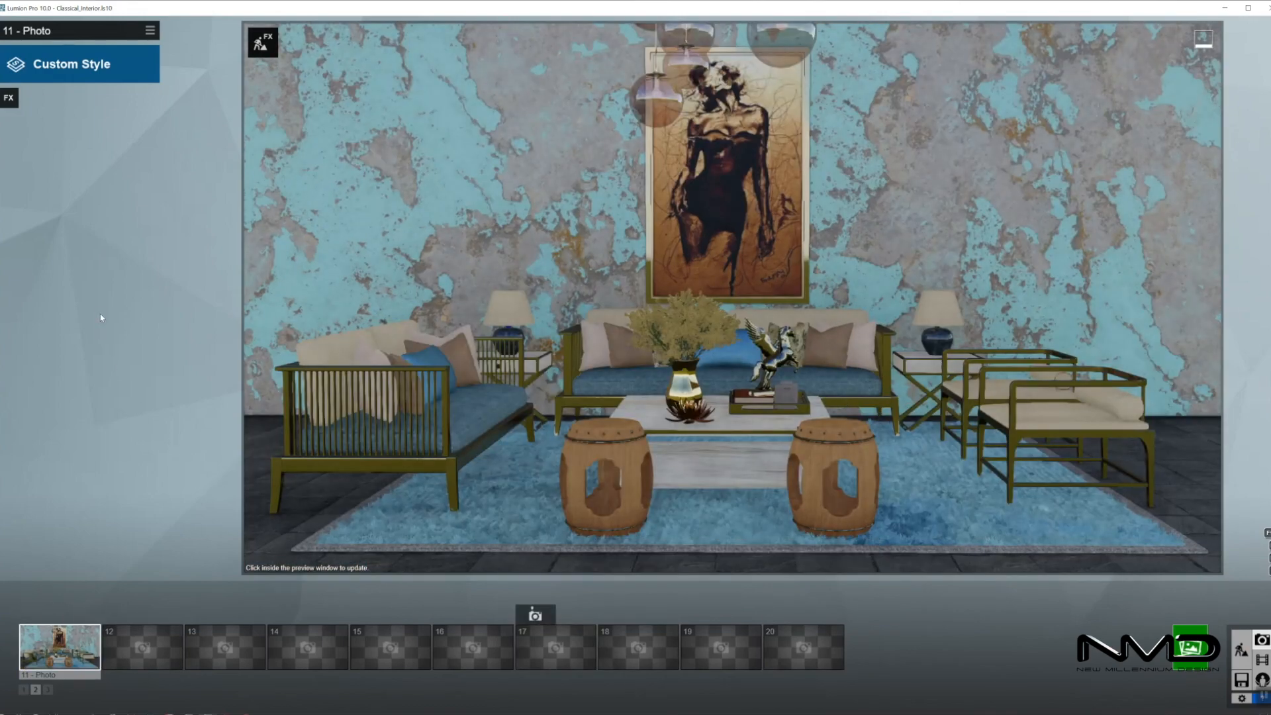
click(92, 66)
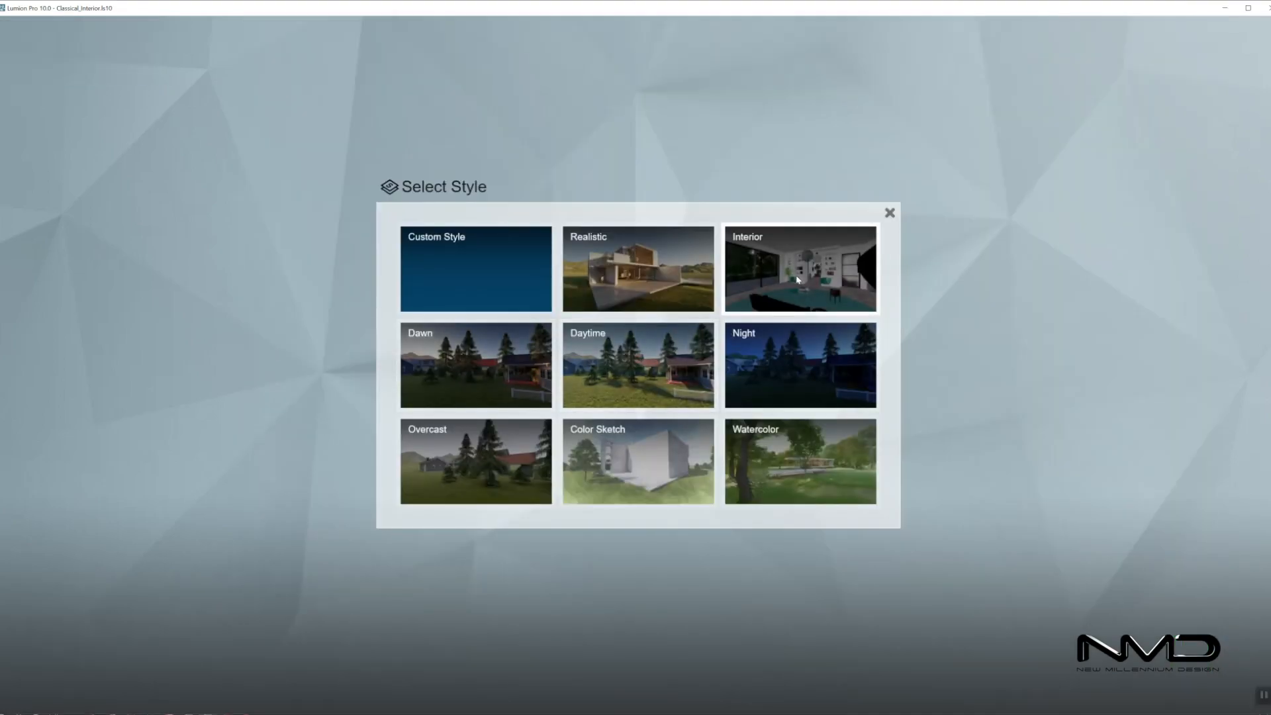
click(800, 268)
click(306, 377)
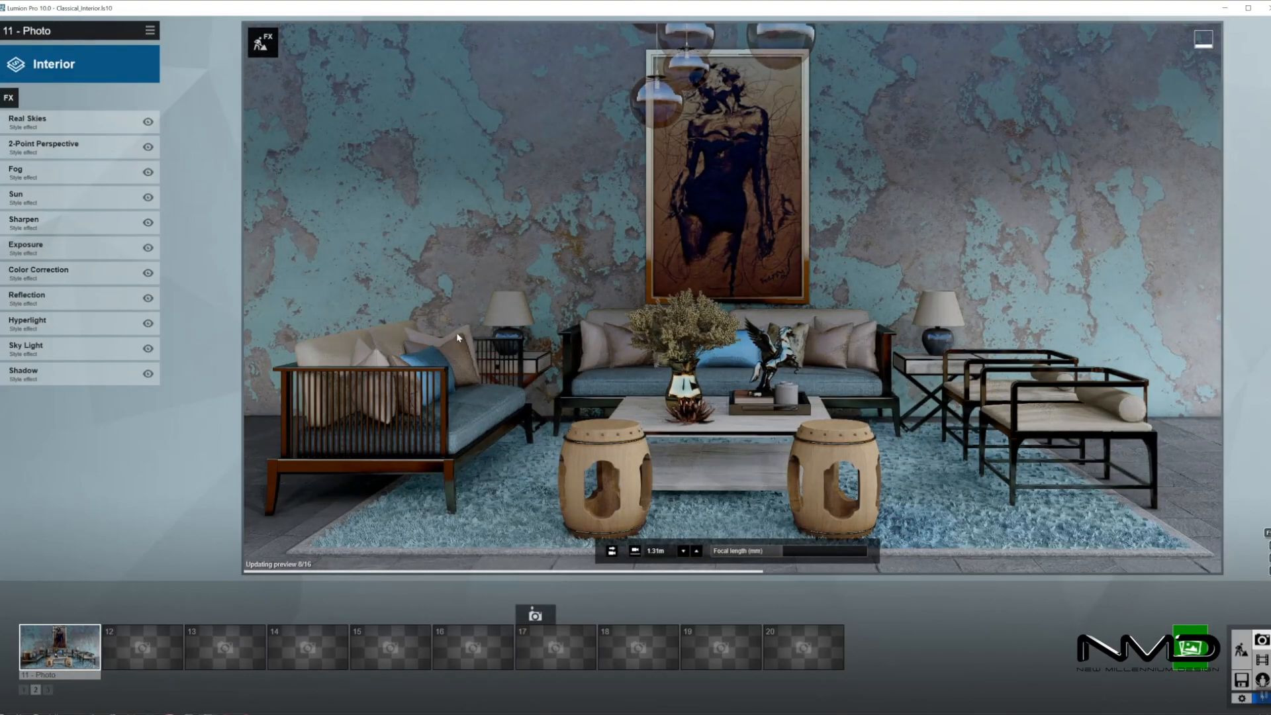
Rotate the Real Skies heading for warm side light, set its brightness to 0.7, raise the overall brightness and refresh the preview
click(74, 120)
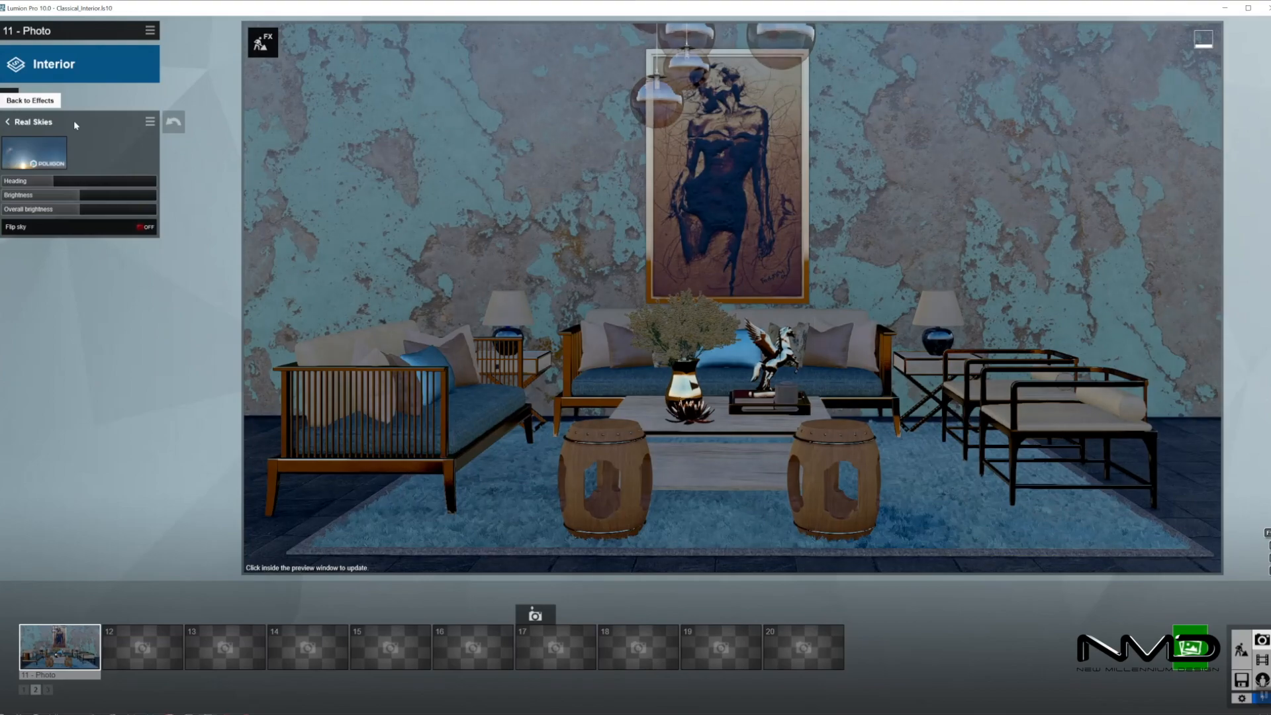
mouse_move(59, 180)
mouse_down()
mouse_move(109, 192)
mouse_move(80, 196)
mouse_up()
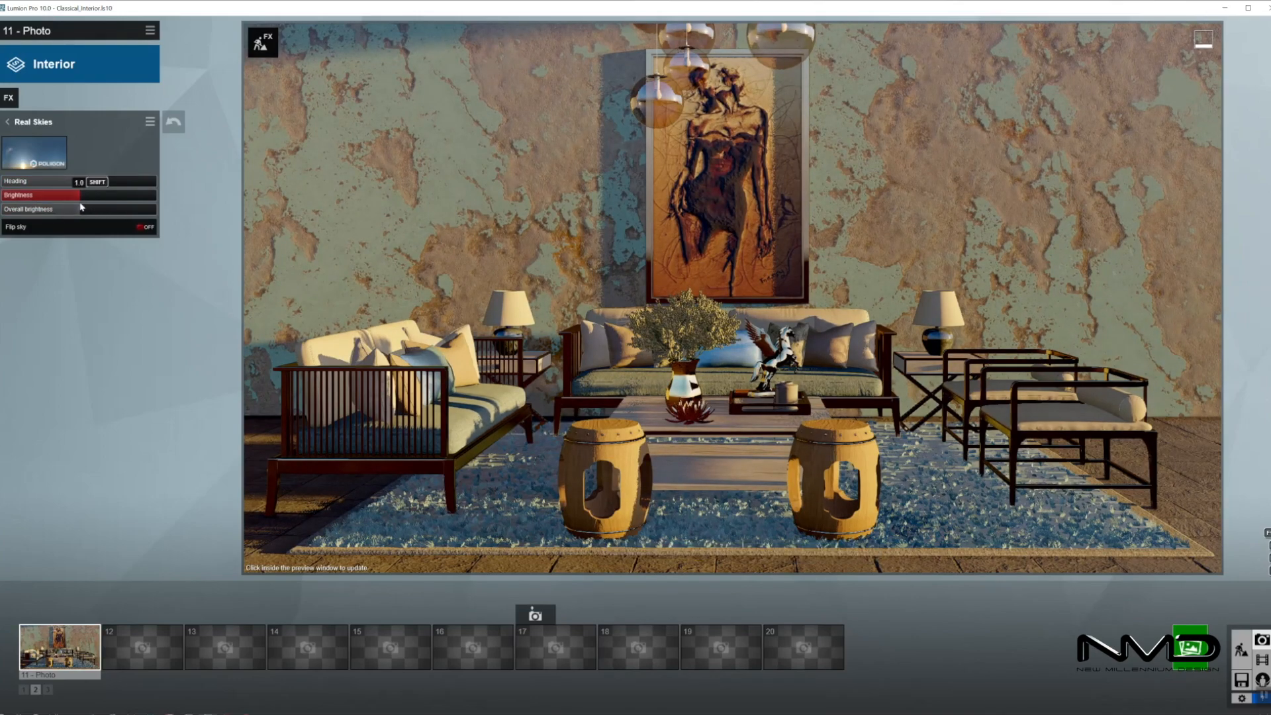
drag(74, 198, 50, 196)
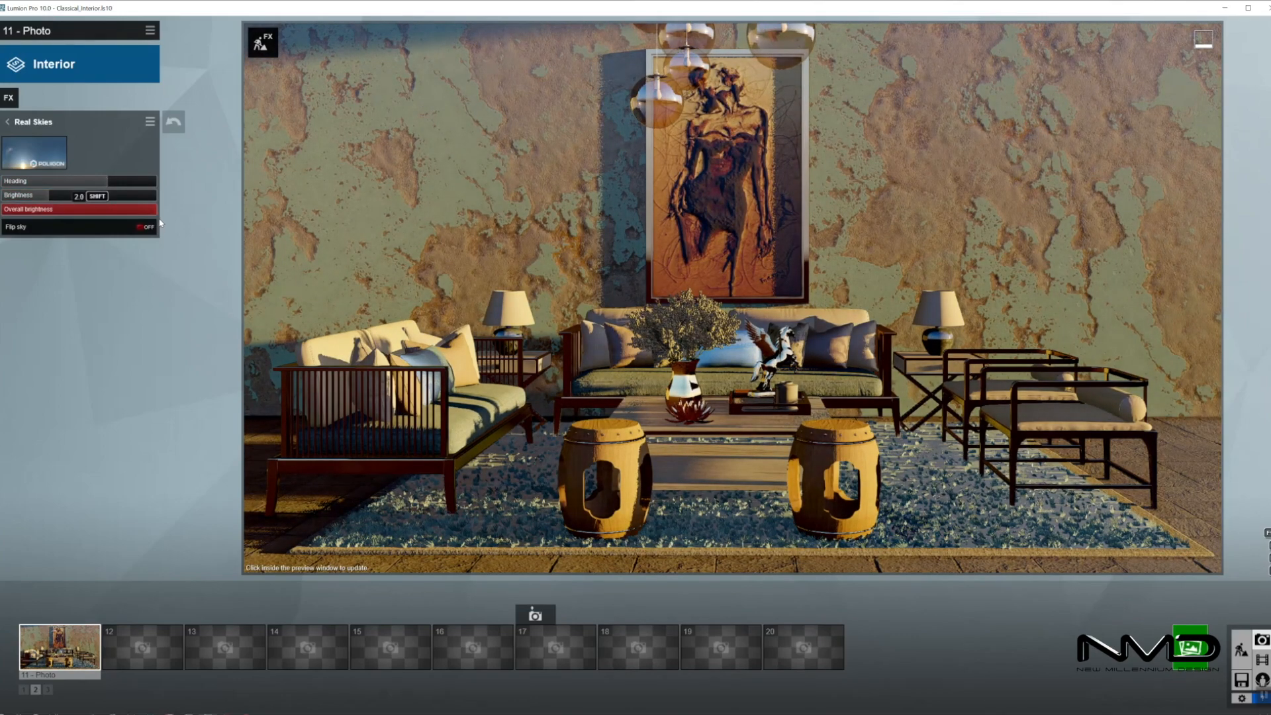
drag(140, 213, 126, 208)
drag(49, 196, 56, 199)
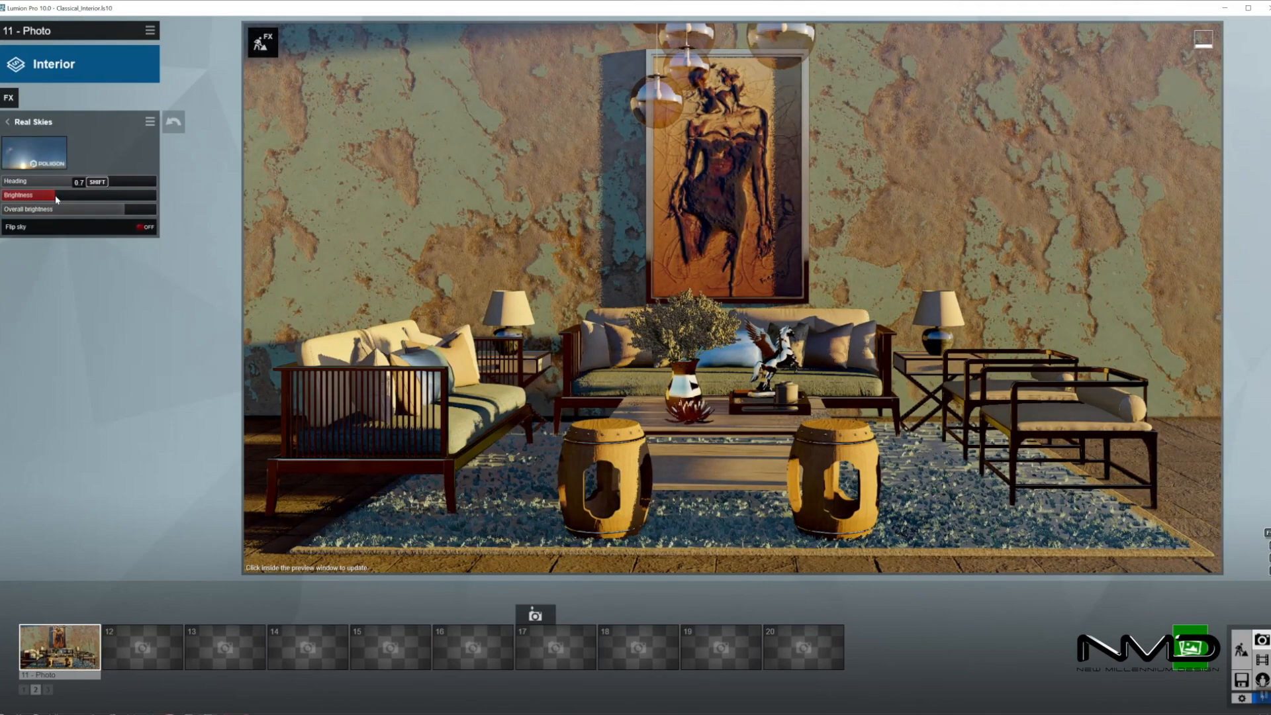
click(458, 241)
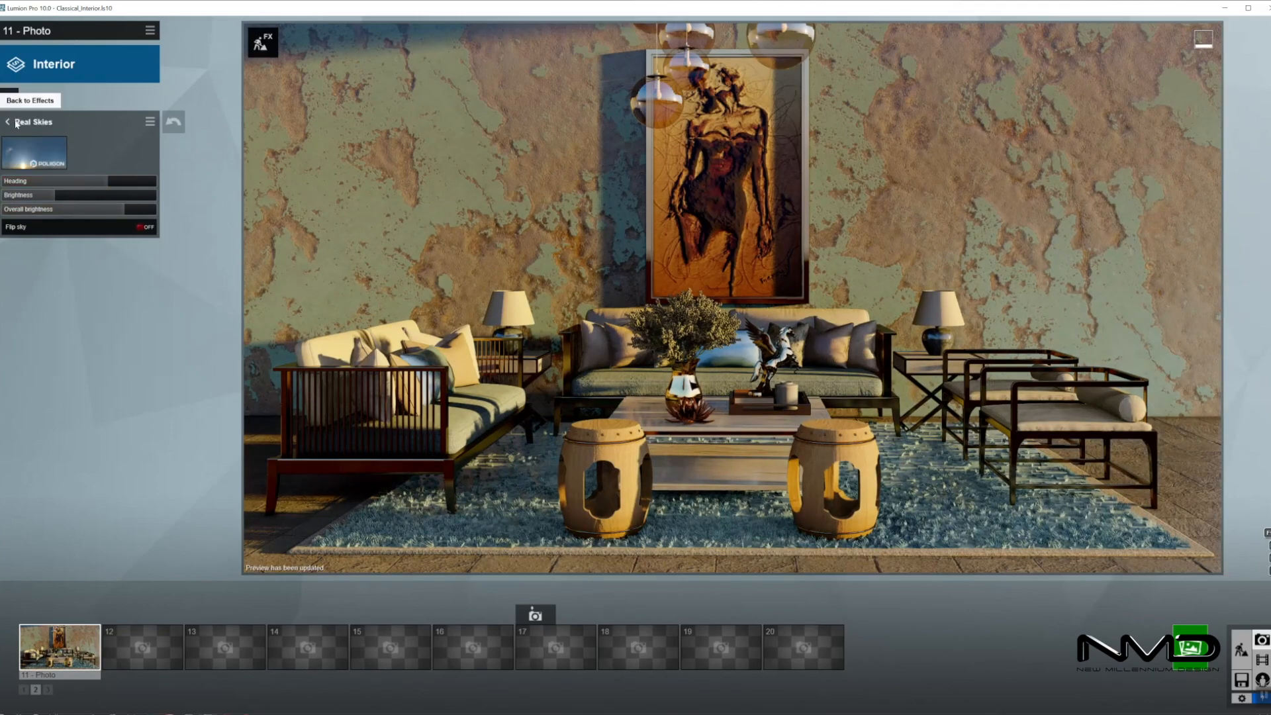
Disable the Fog and Sun effects of the photo's Interior style
click(7, 122)
click(148, 173)
click(148, 198)
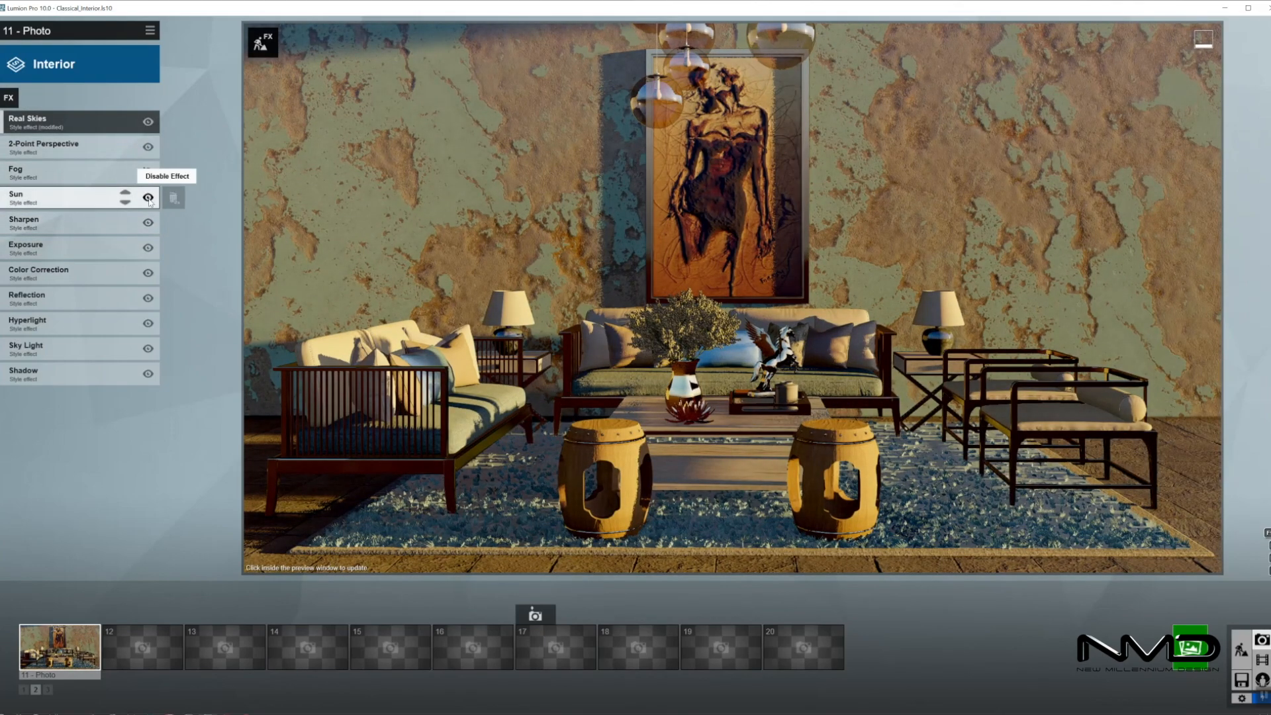
Adjust the Sharpen effect and set the Exposure to about 0.7
click(76, 223)
click(8, 123)
click(75, 242)
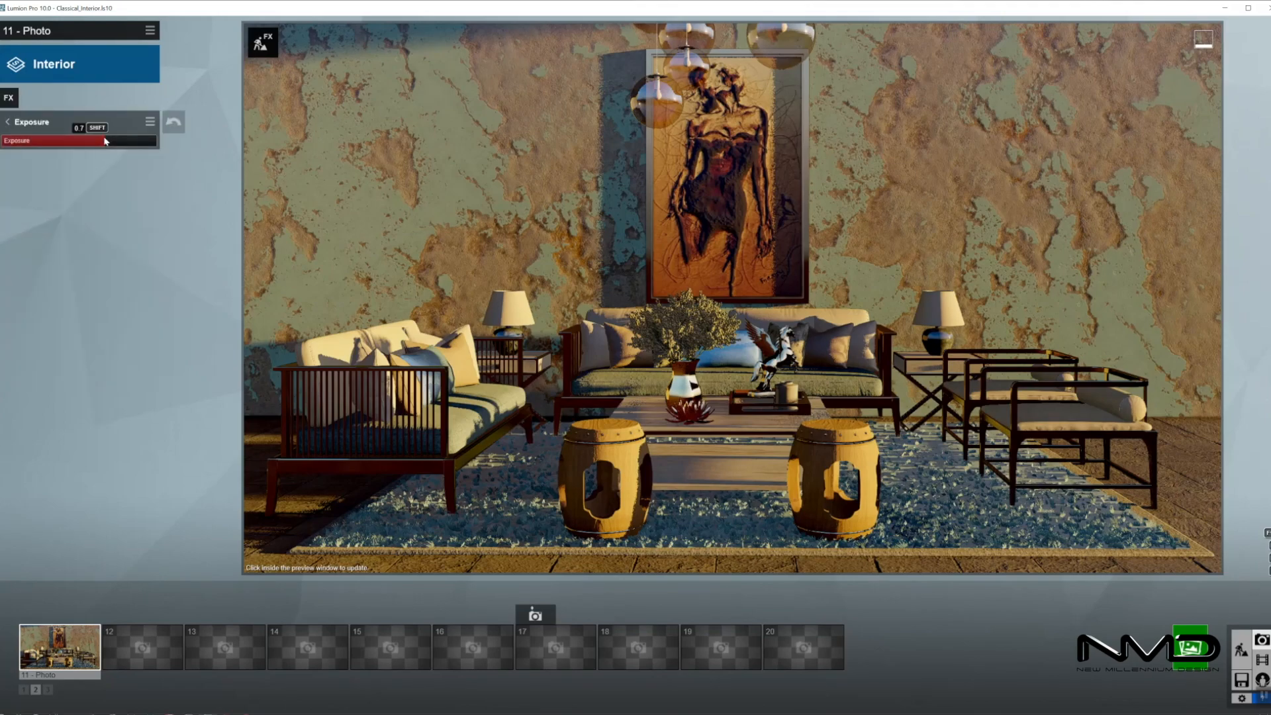
click(7, 122)
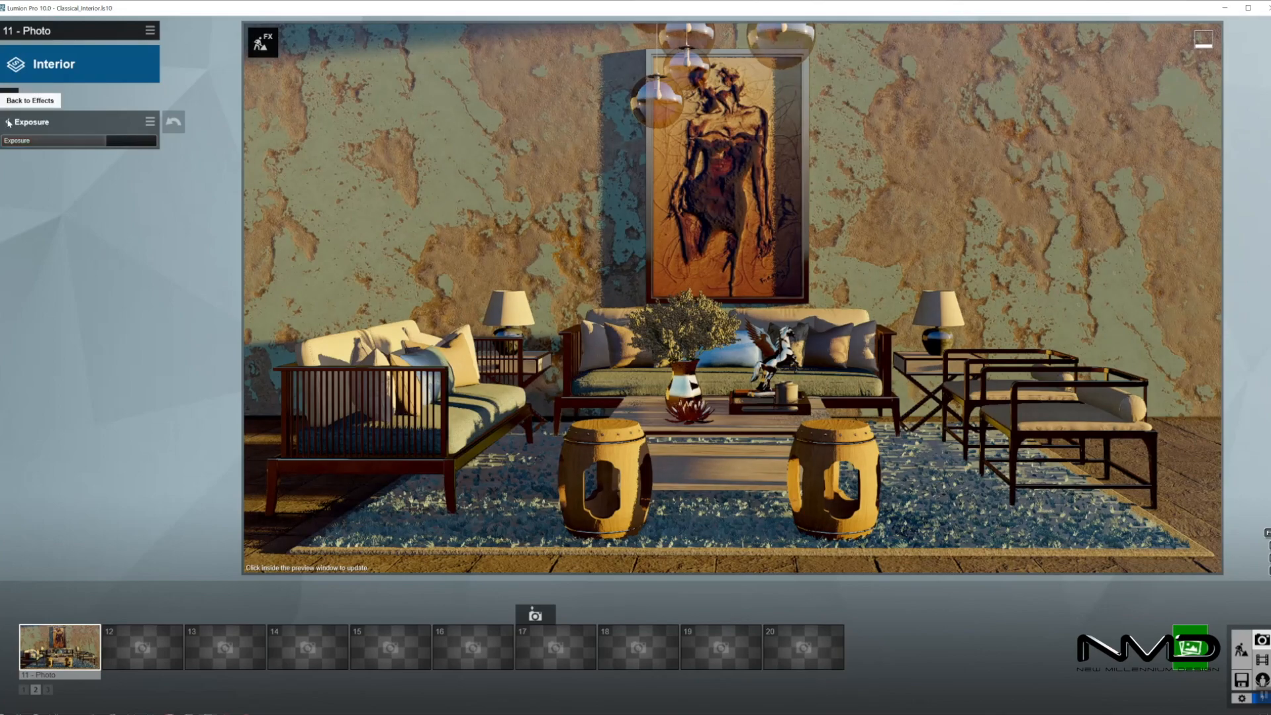
Adjust the Color Correction sliders, refresh the preview and raise the Hyperlight amount
click(80, 265)
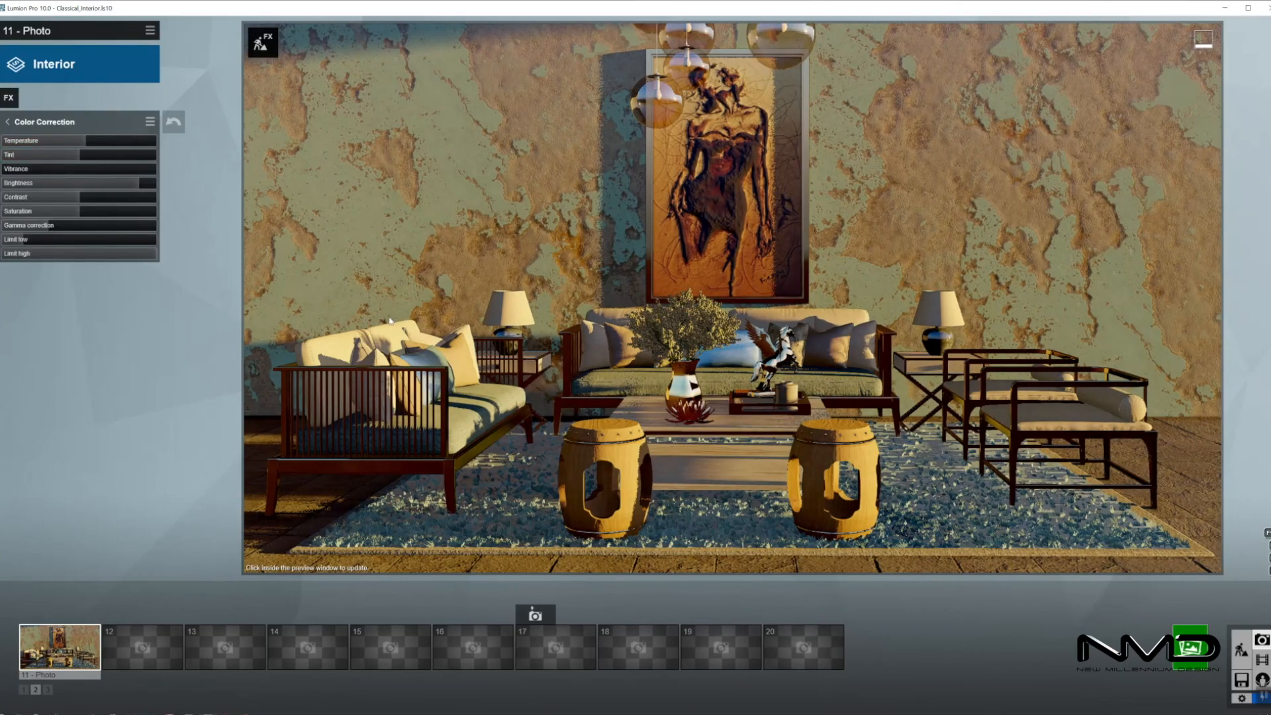
click(444, 364)
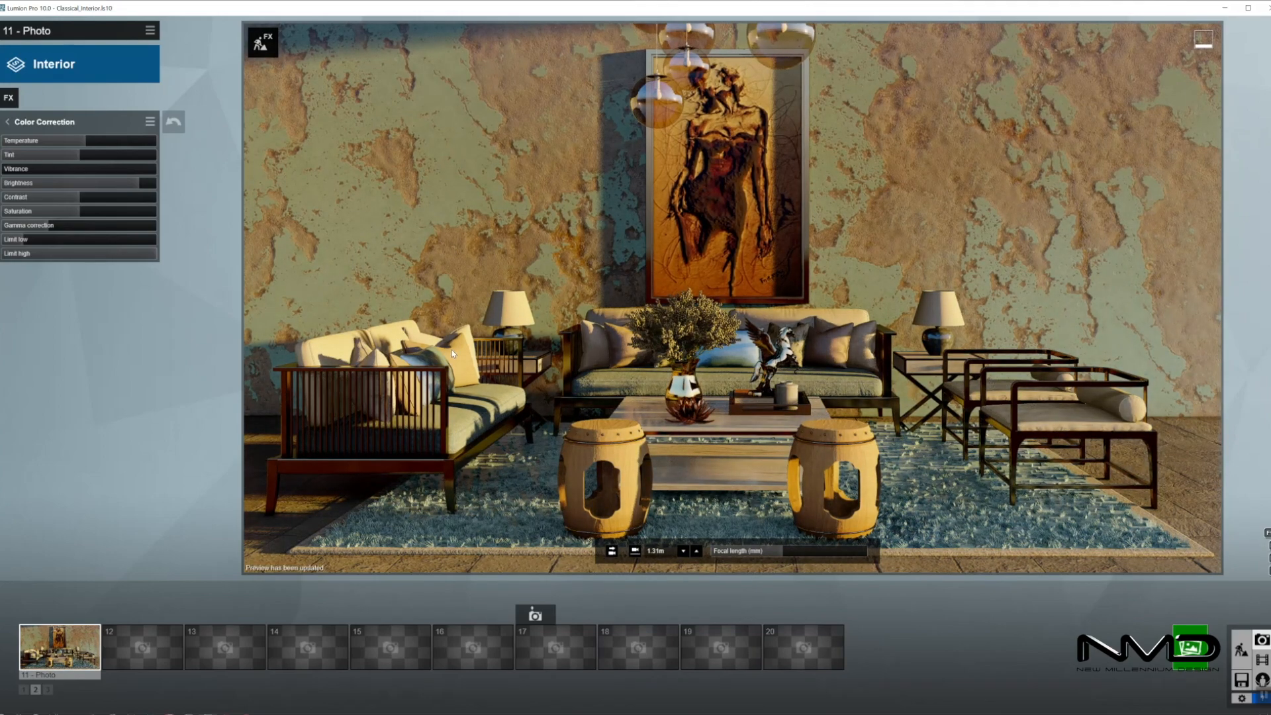
click(8, 122)
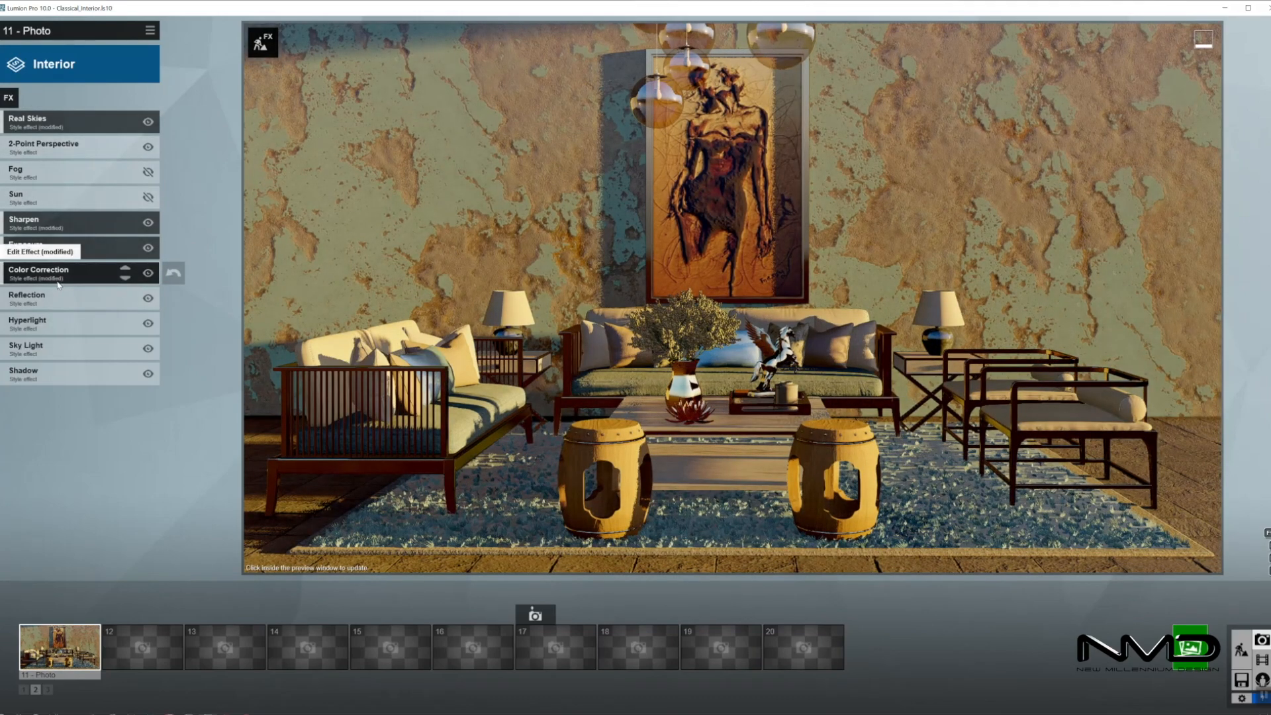
click(60, 322)
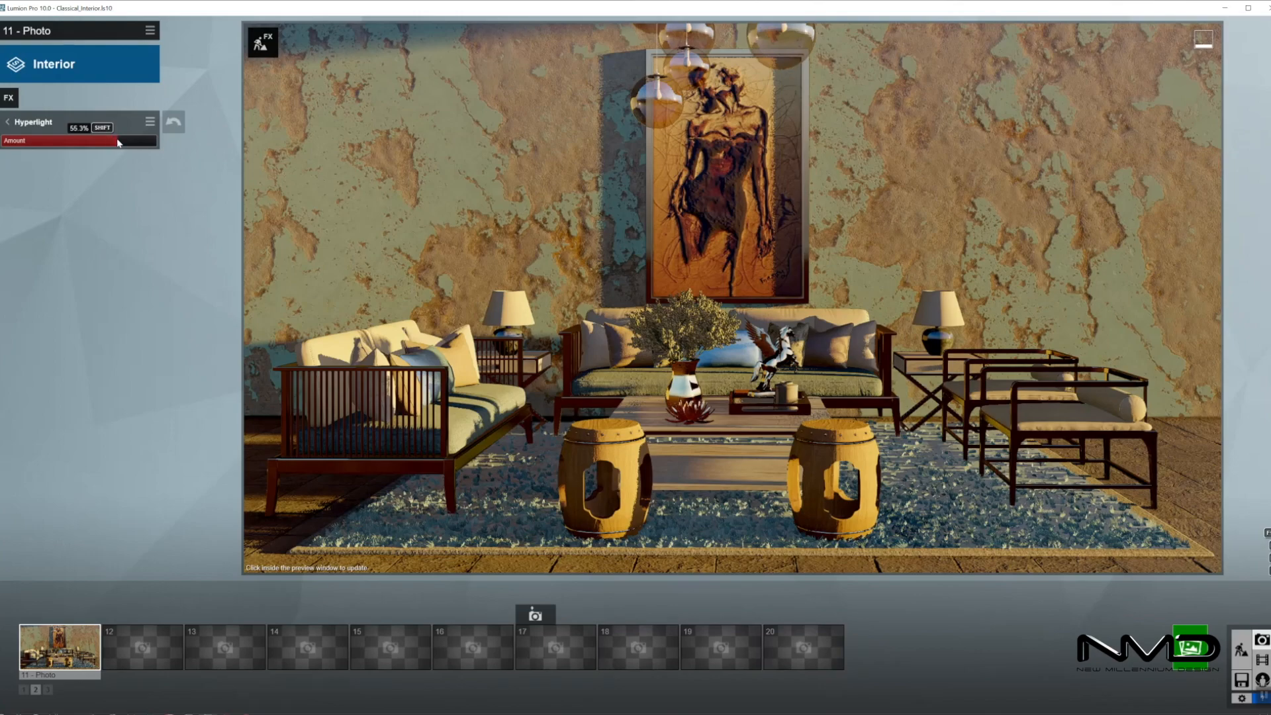
click(8, 122)
Enable Sky Light in planar and projected reflections, set its render quality to Normal and raise its brightness
click(83, 312)
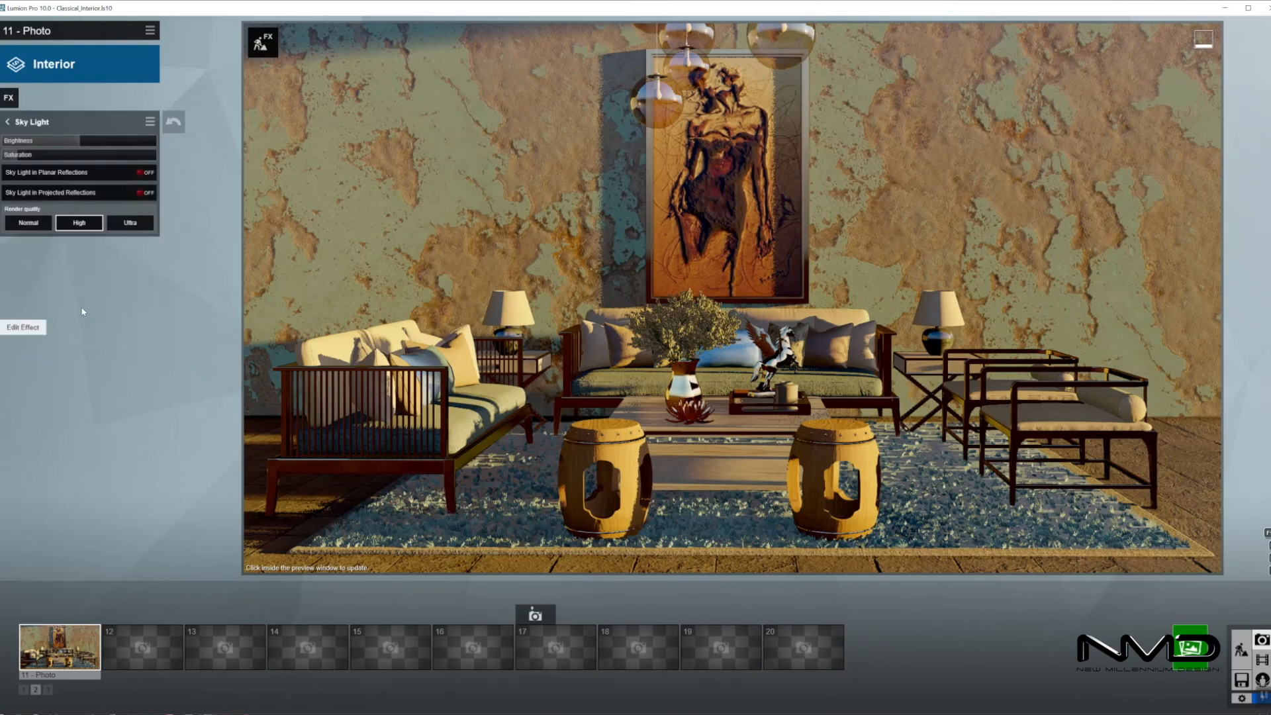
click(142, 172)
click(143, 193)
click(35, 227)
drag(98, 143, 23, 156)
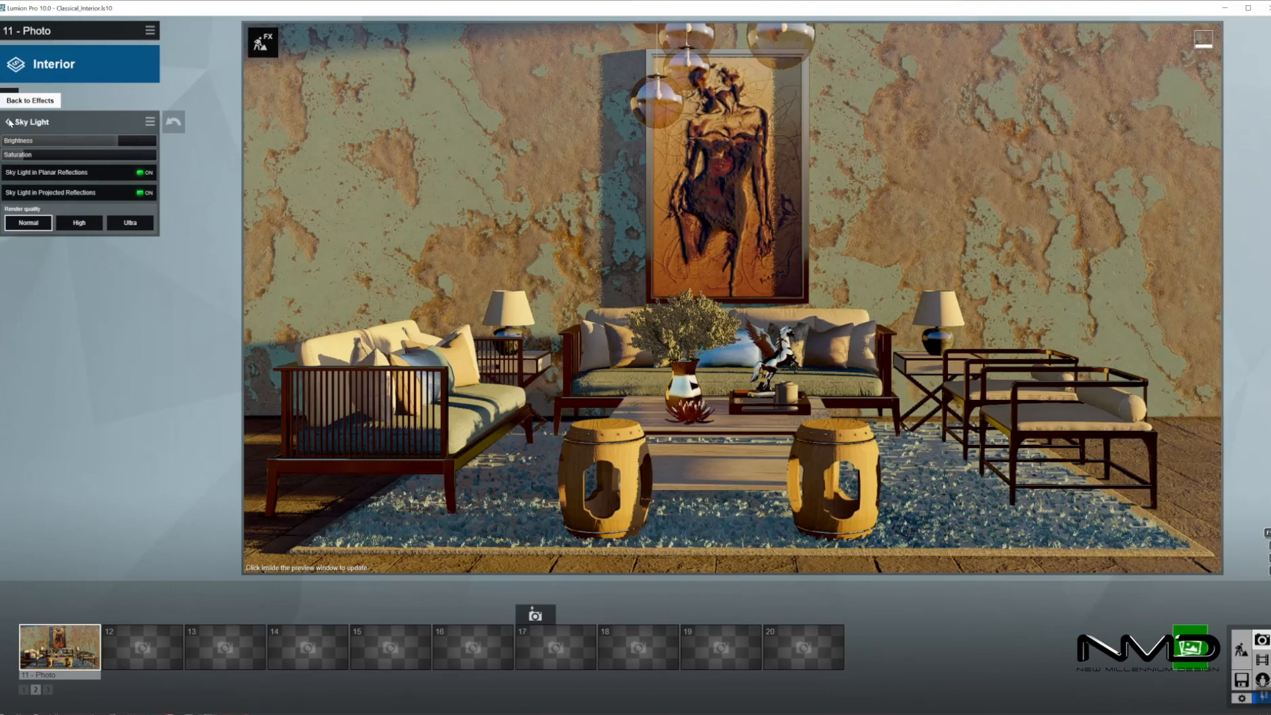
click(9, 122)
Set the Shadow effect's coloring to 3.0, toggle its soft shadows option and refresh the photo preview
click(26, 216)
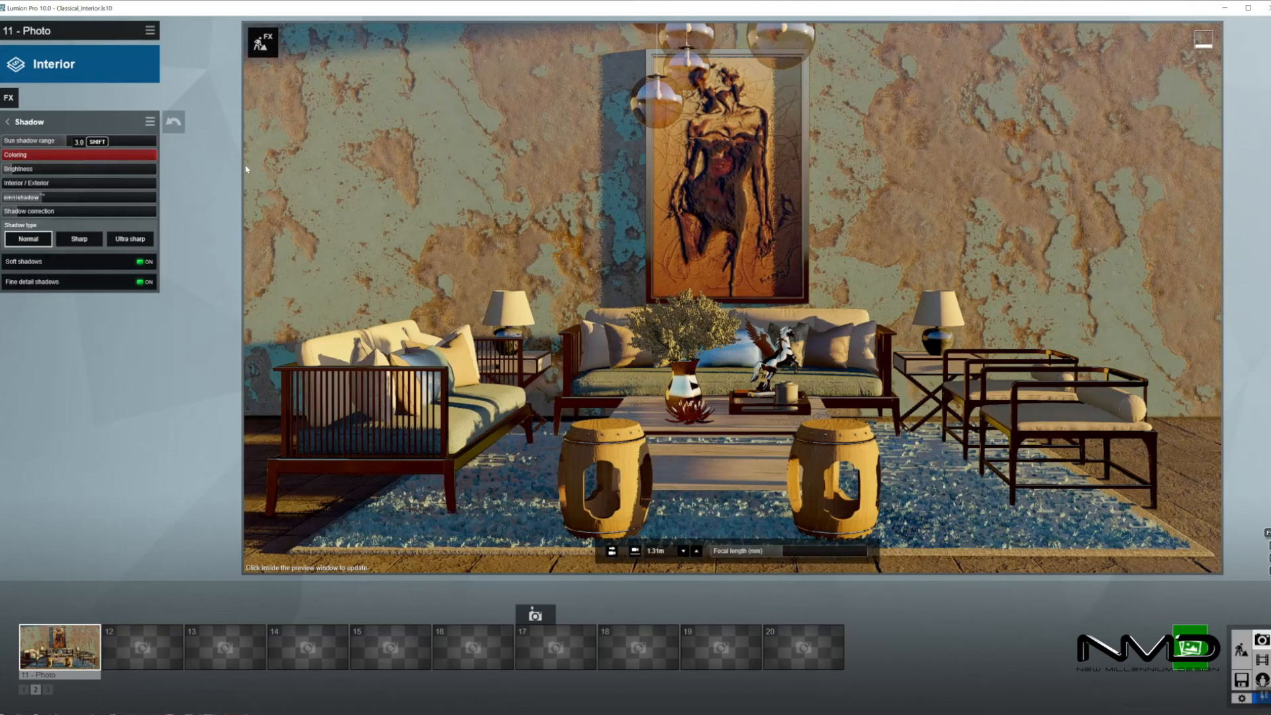
click(144, 262)
click(7, 122)
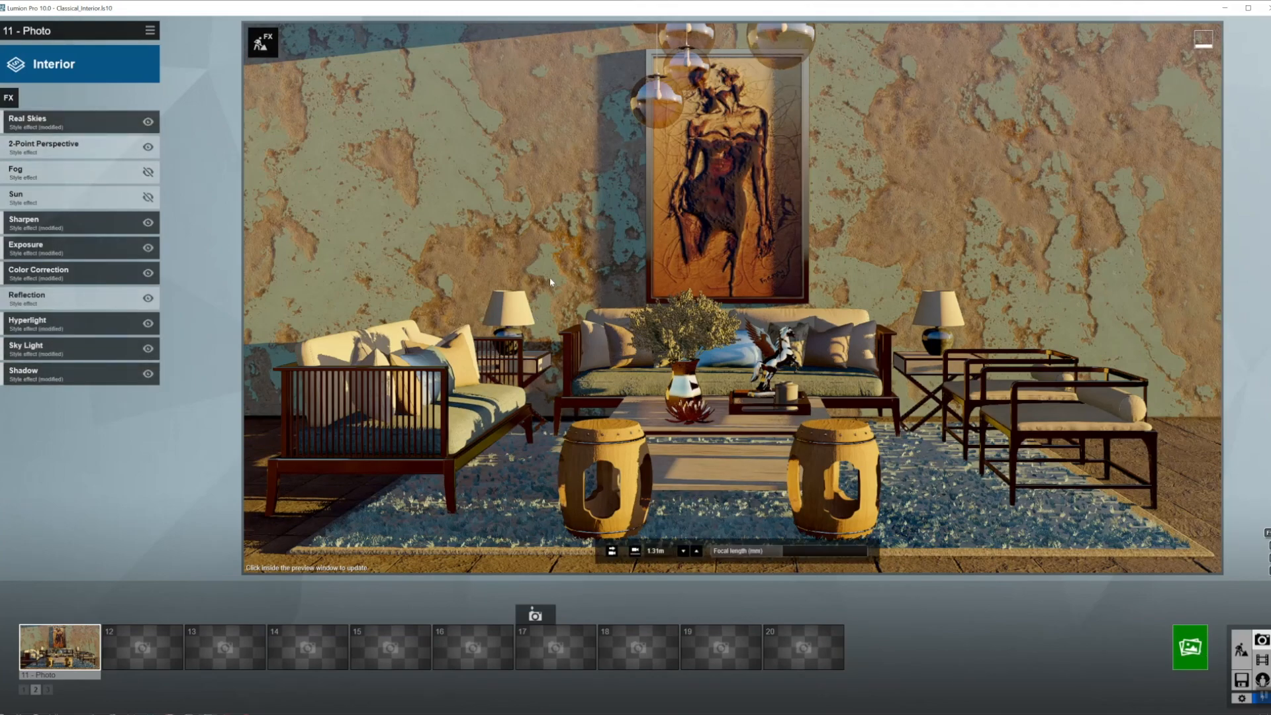
click(551, 216)
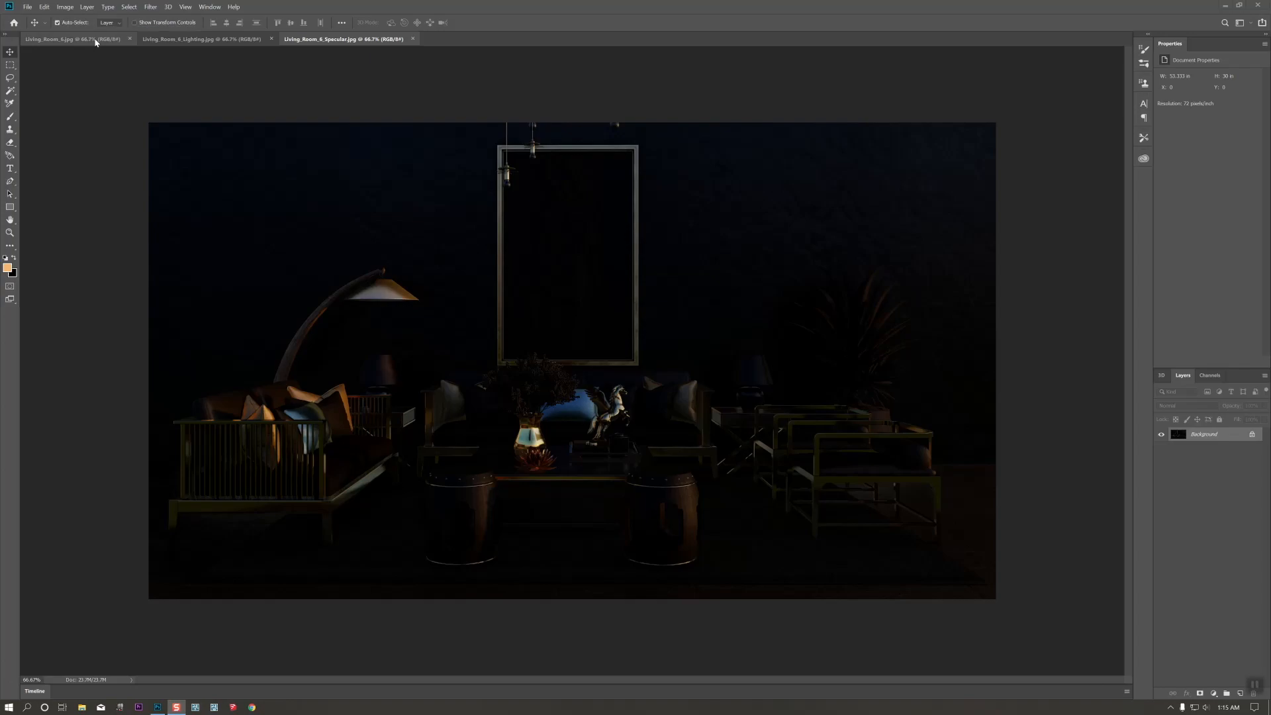
In Photoshop, place the specular pass as a layer over the Living_Room_6 render and duplicate the Background layer beneath it
click(96, 40)
click(215, 39)
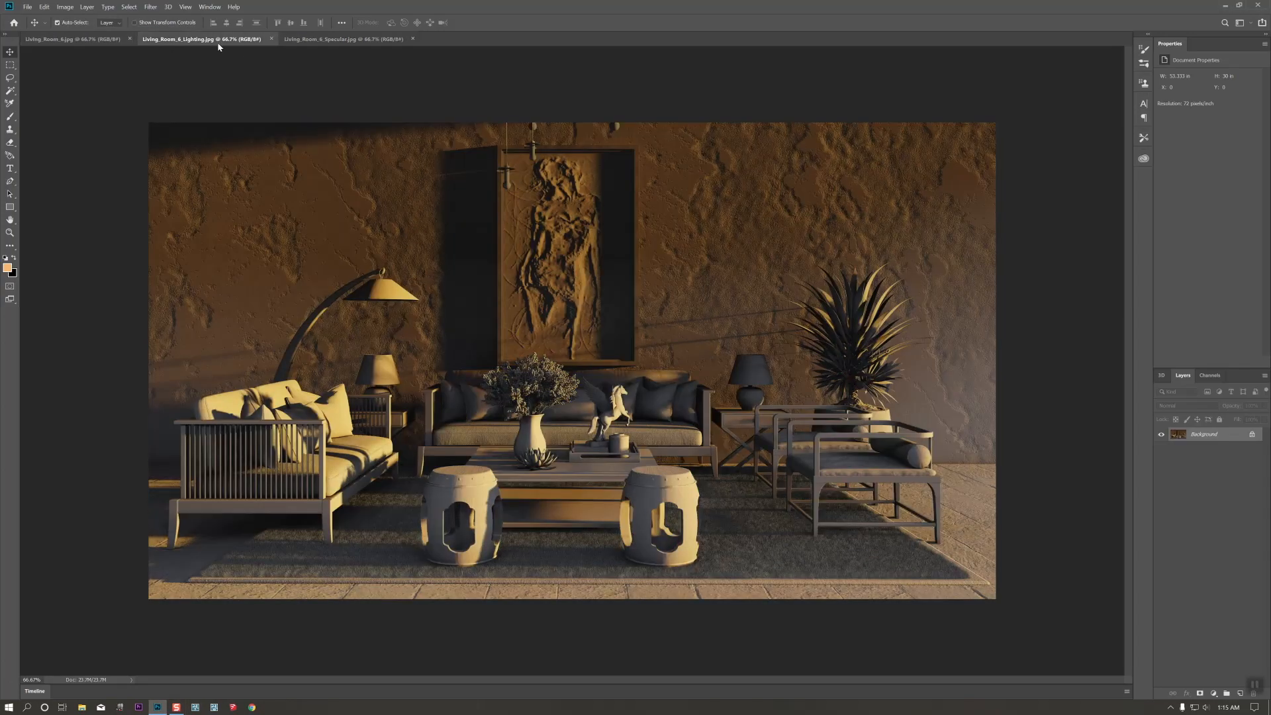
click(371, 40)
drag(766, 301, 676, 391)
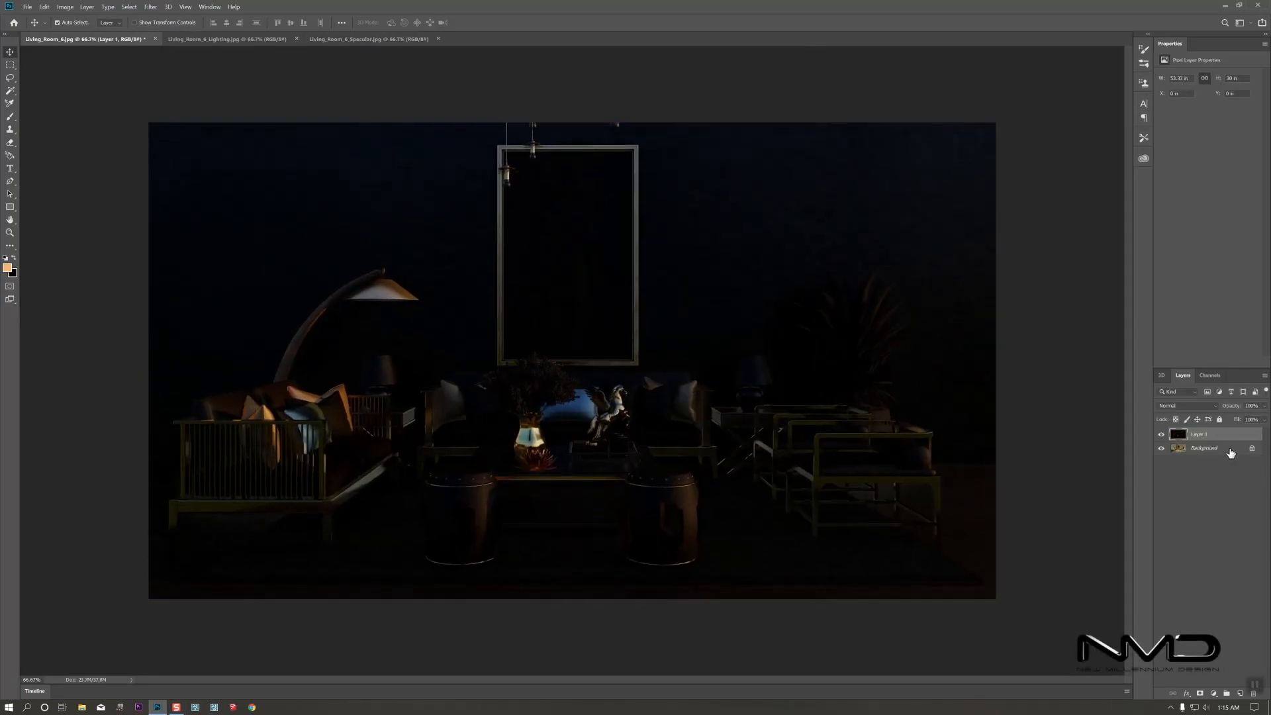
drag(1249, 659, 1240, 693)
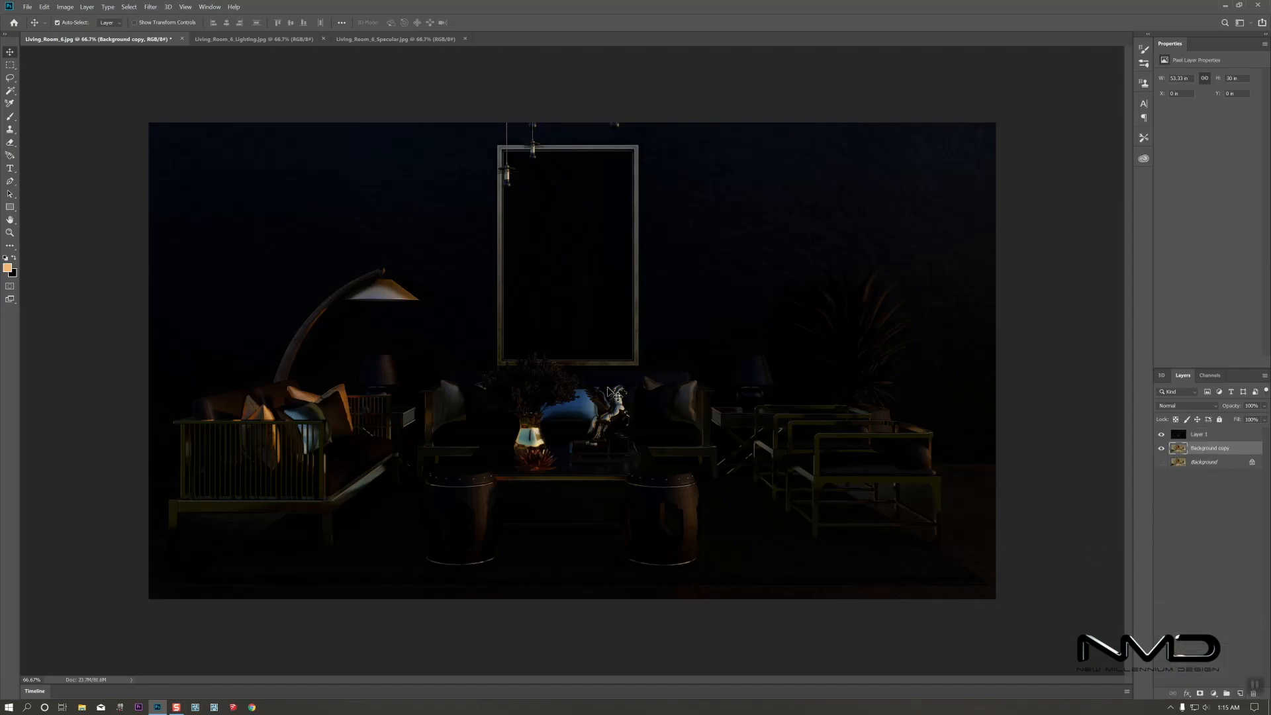
Blend the specular layer in Screen mode, lower its opacity slightly and compare the image with and without it
click(1195, 434)
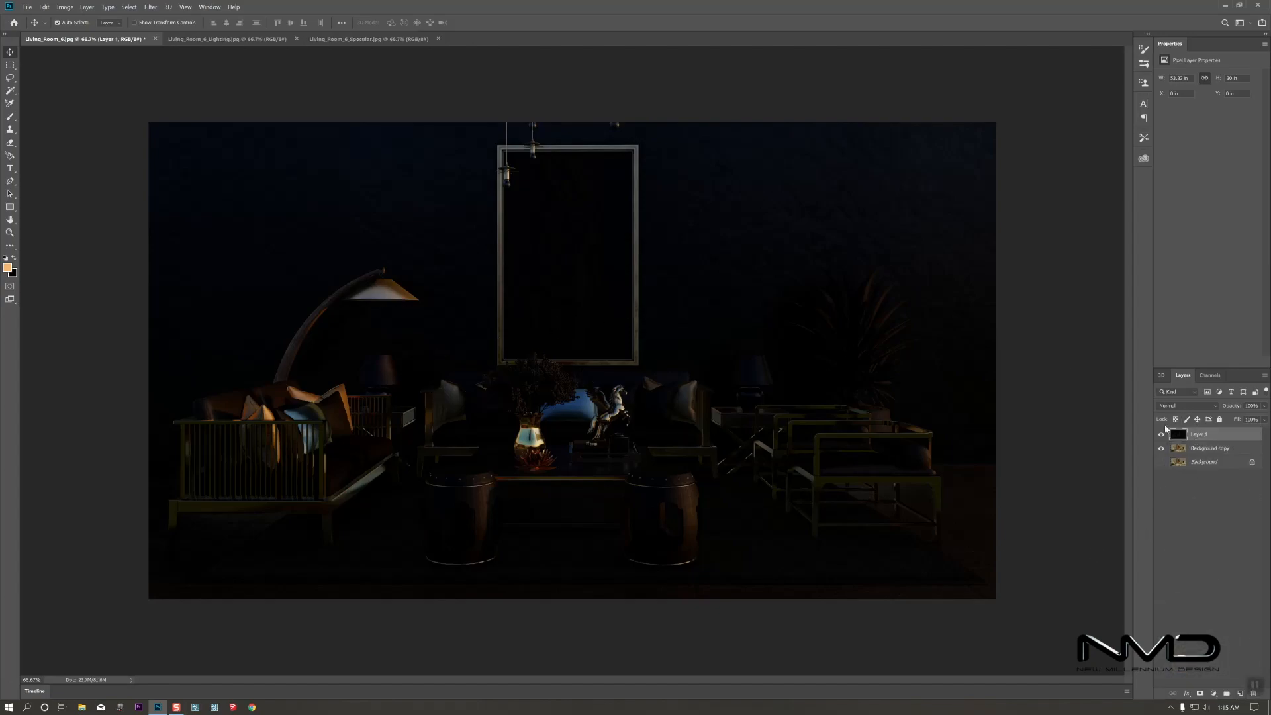
click(1185, 405)
click(1175, 491)
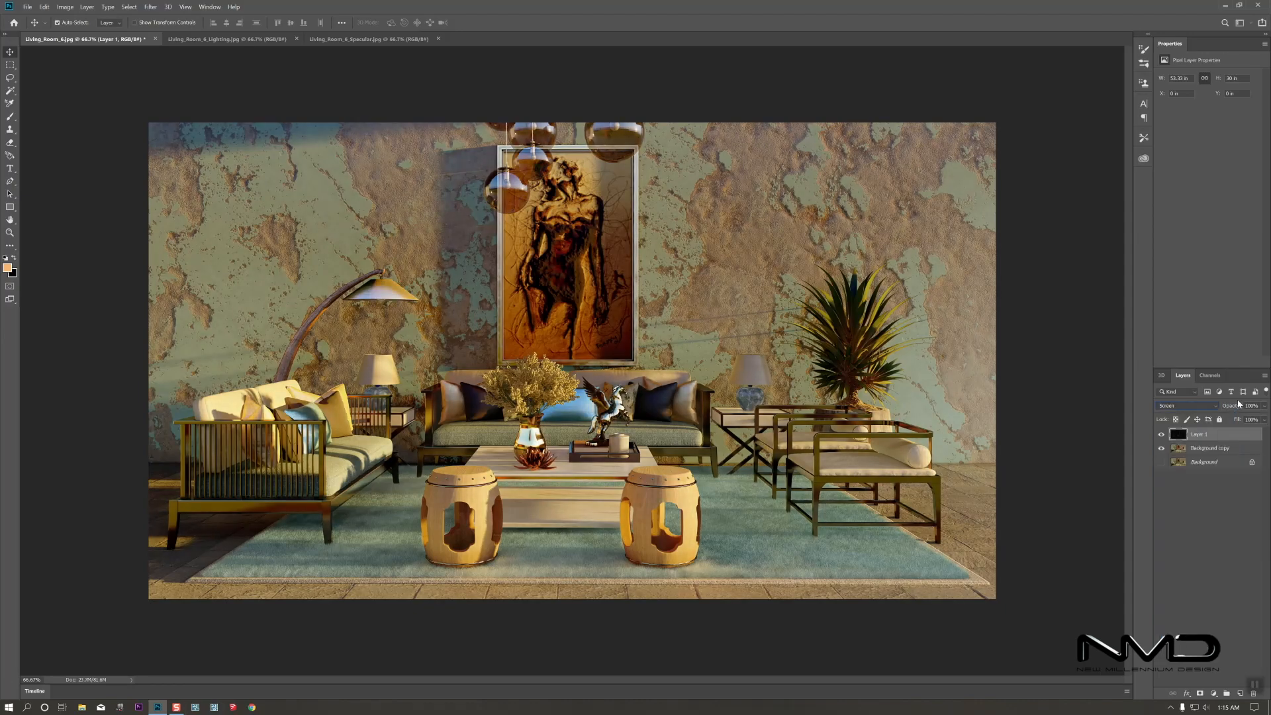
click(1162, 435)
click(1162, 434)
mouse_move(1258, 419)
mouse_down()
mouse_move(1232, 420)
mouse_move(1252, 422)
mouse_up()
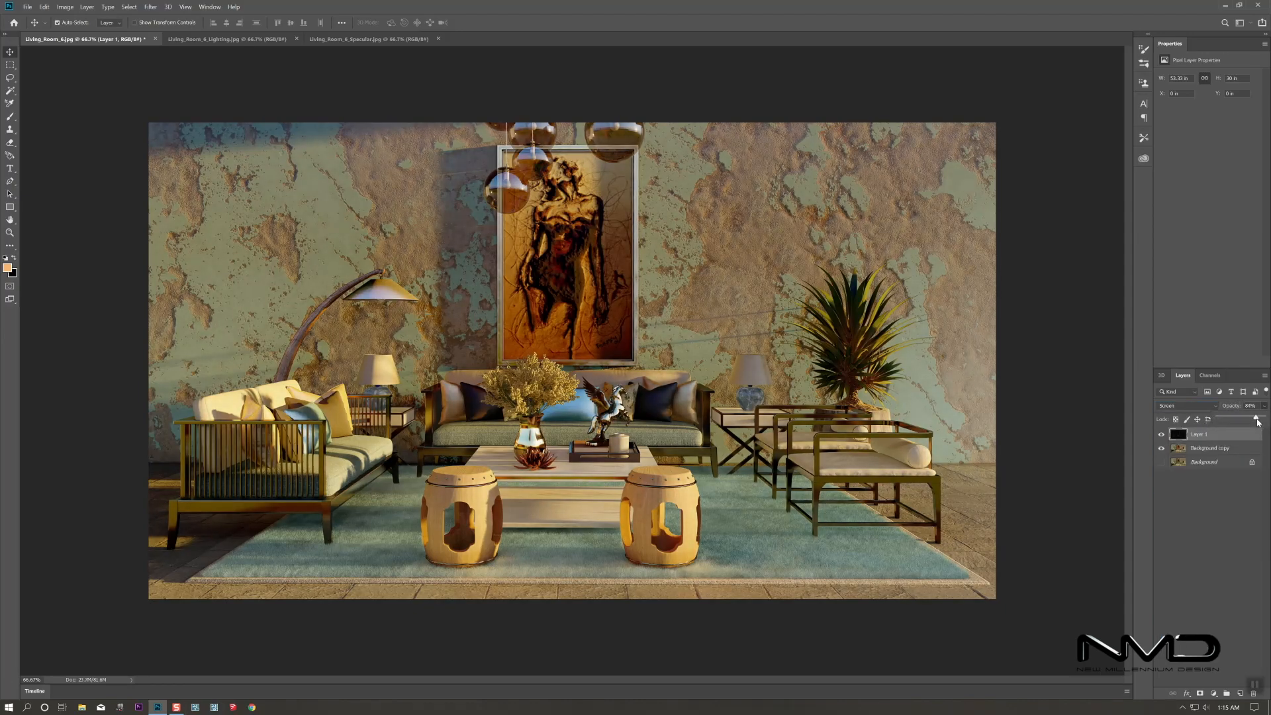
click(1162, 434)
click(1162, 435)
Merge the specular layer with the Background copy and make a fresh duplicate of the Background layer
click(1209, 450)
right_click(1210, 438)
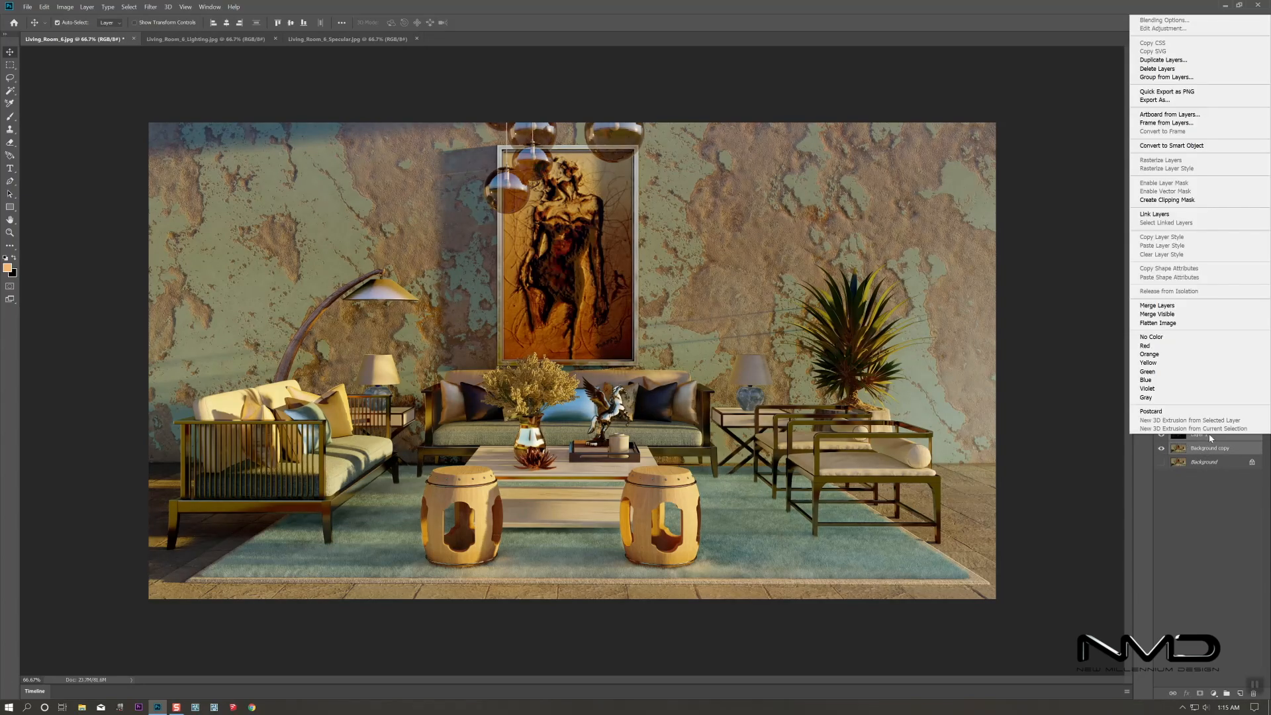
click(1165, 306)
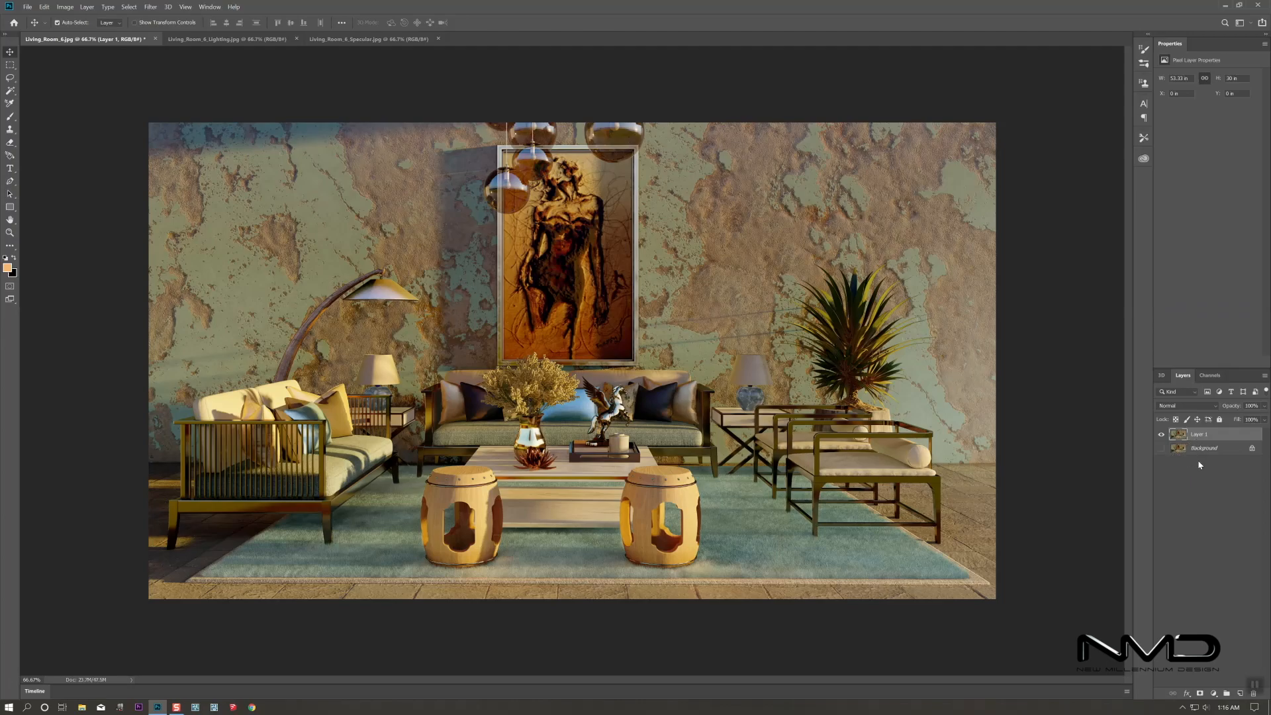
drag(1211, 451, 1240, 693)
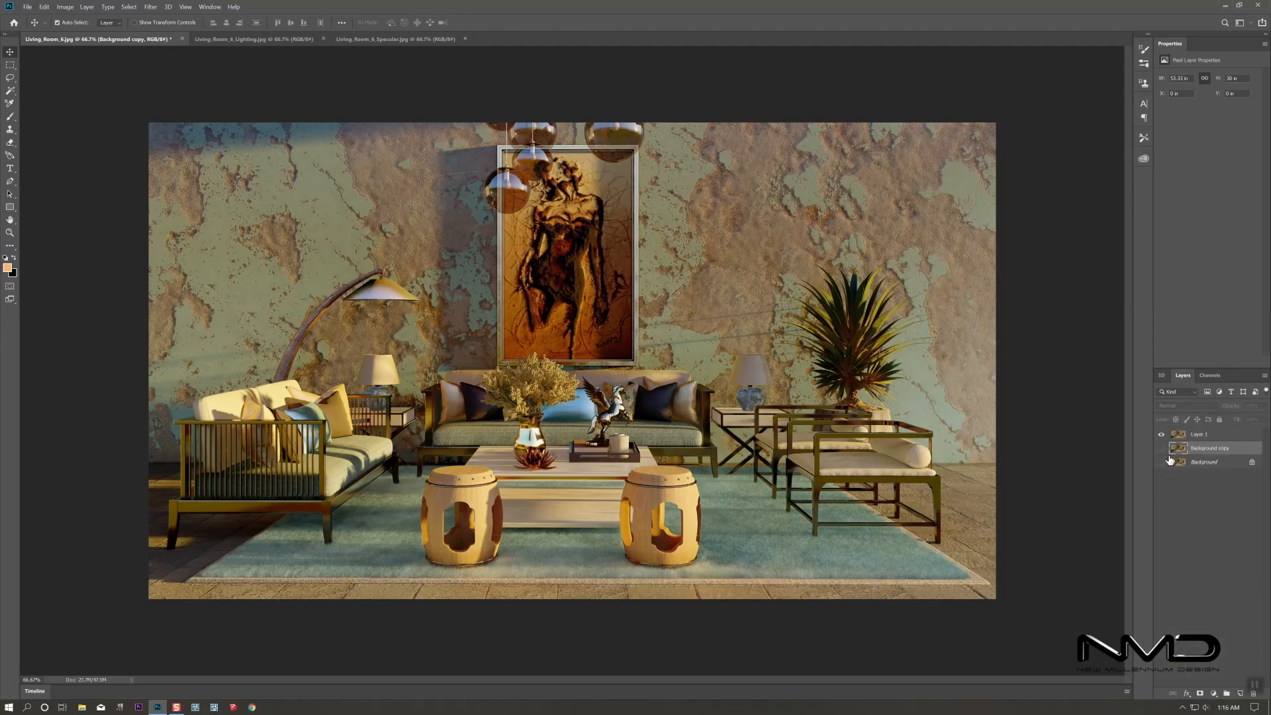
Place the Living_Room_6_Lighting image as a new layer above Layer 1 in the Living_Room_6 document
click(1226, 436)
click(238, 40)
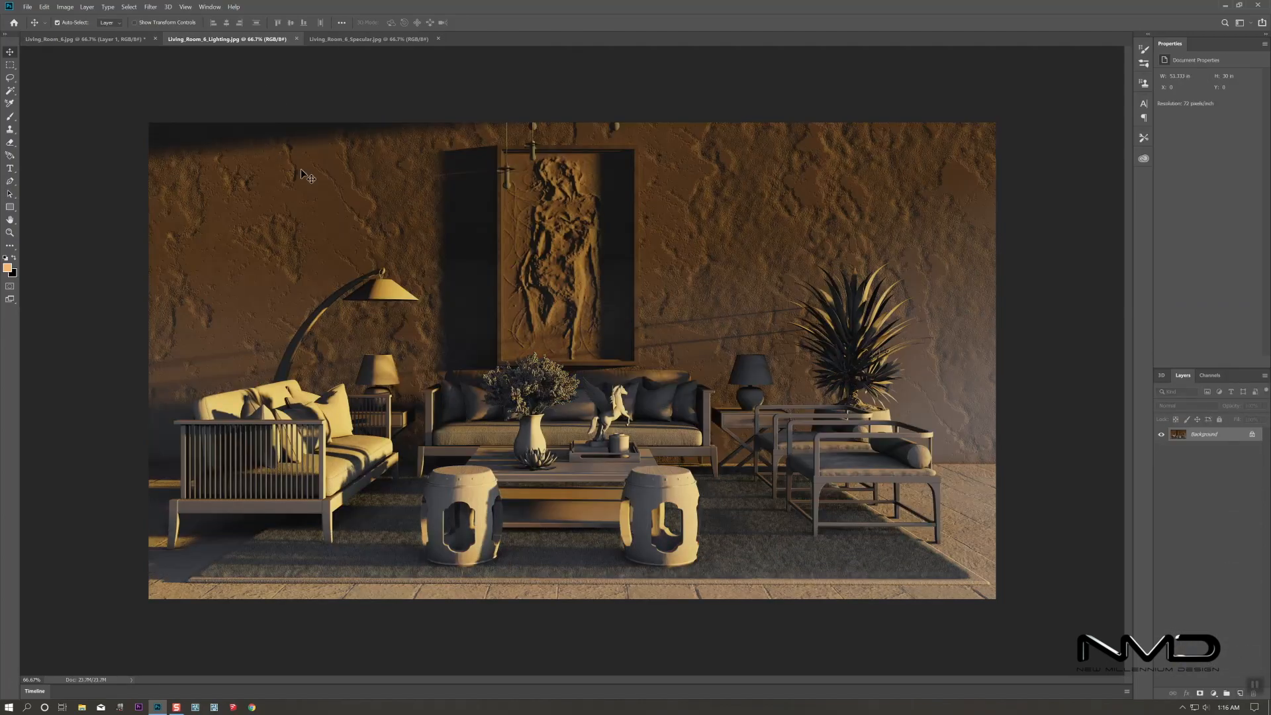
drag(459, 283, 593, 339)
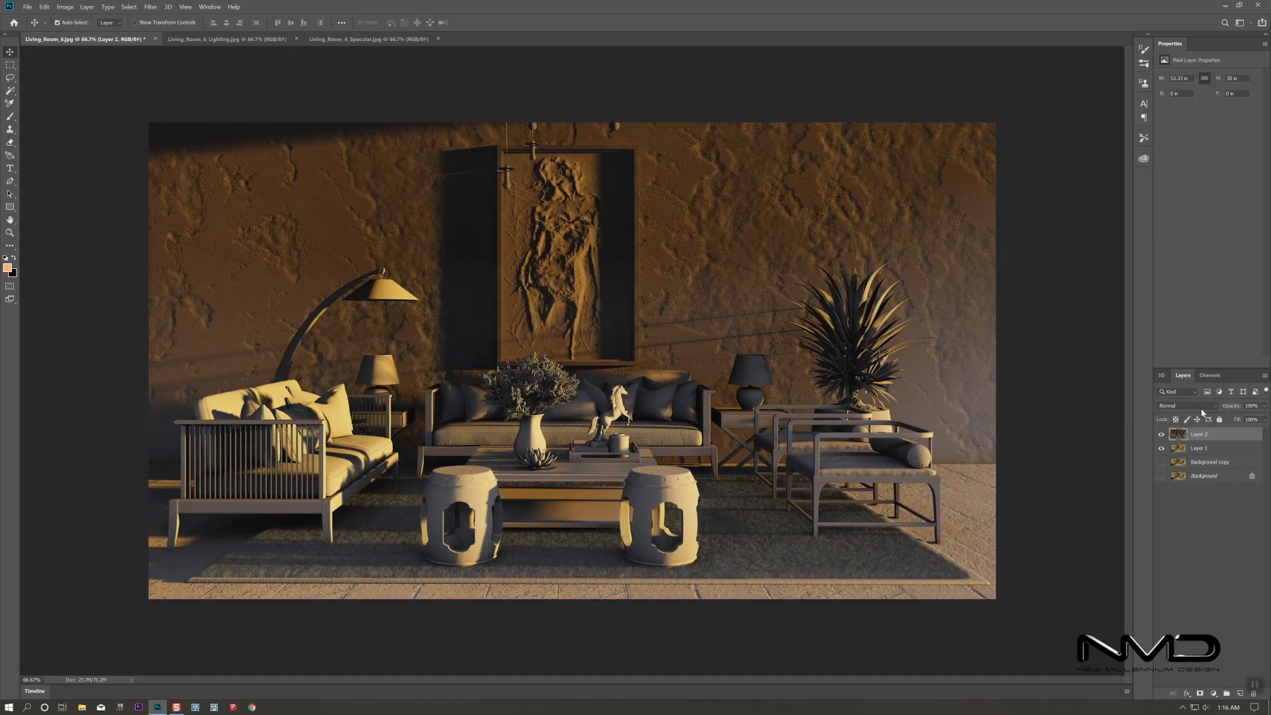
Blend the lighting layer in Soft Light mode and lower its opacity to about 30%
click(1182, 407)
click(1178, 536)
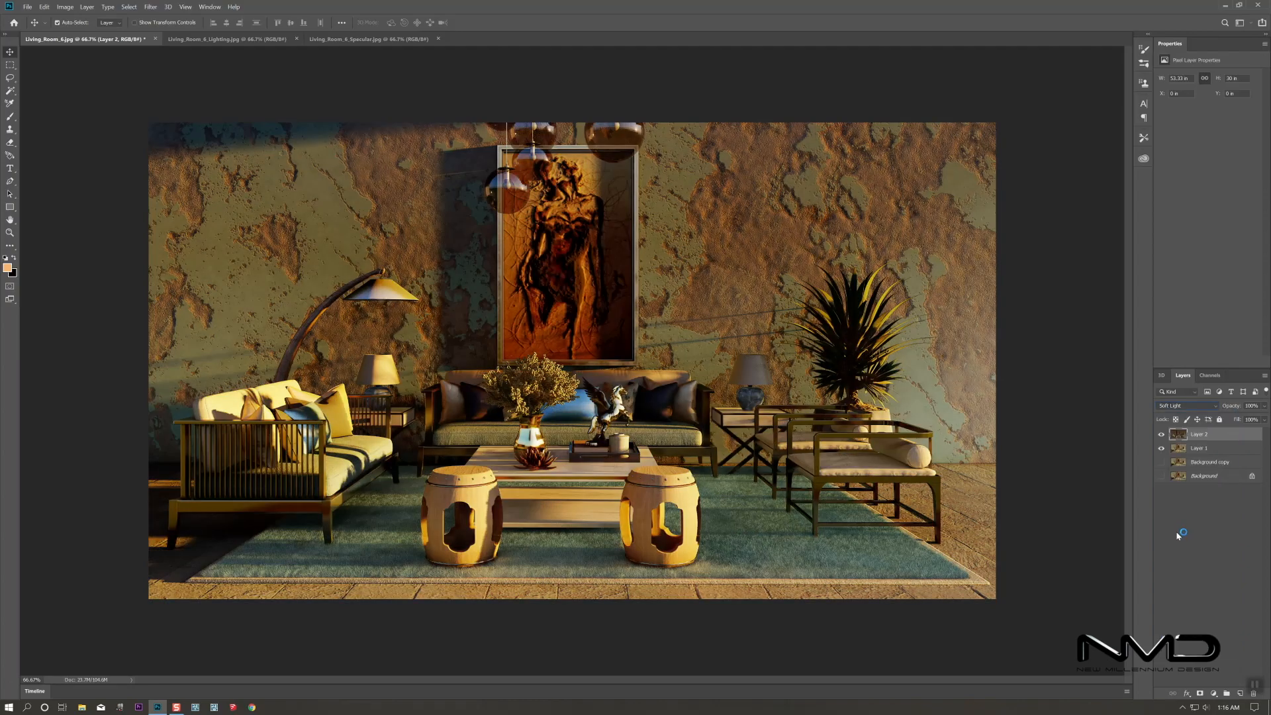
drag(1218, 417, 1235, 420)
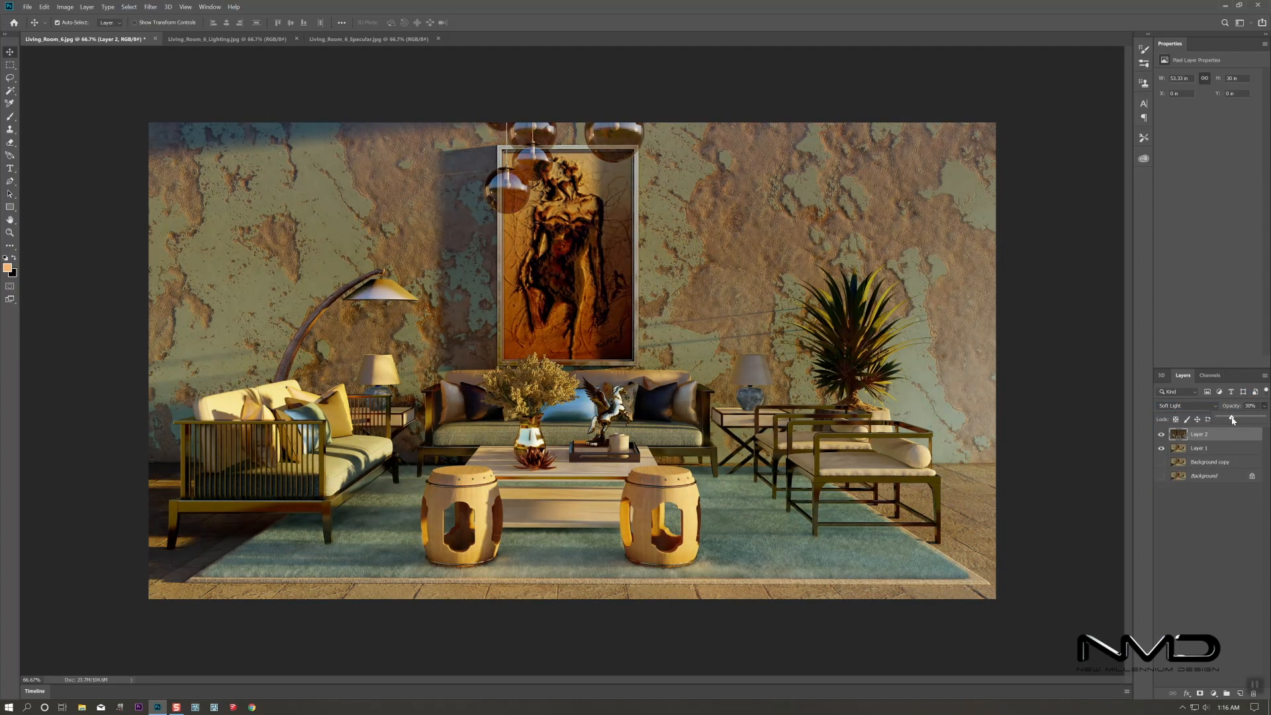
Merge the lighting layer with Layer 1 and compare the image with and without the merged layer
shift+click(1199, 448)
right_click(1199, 448)
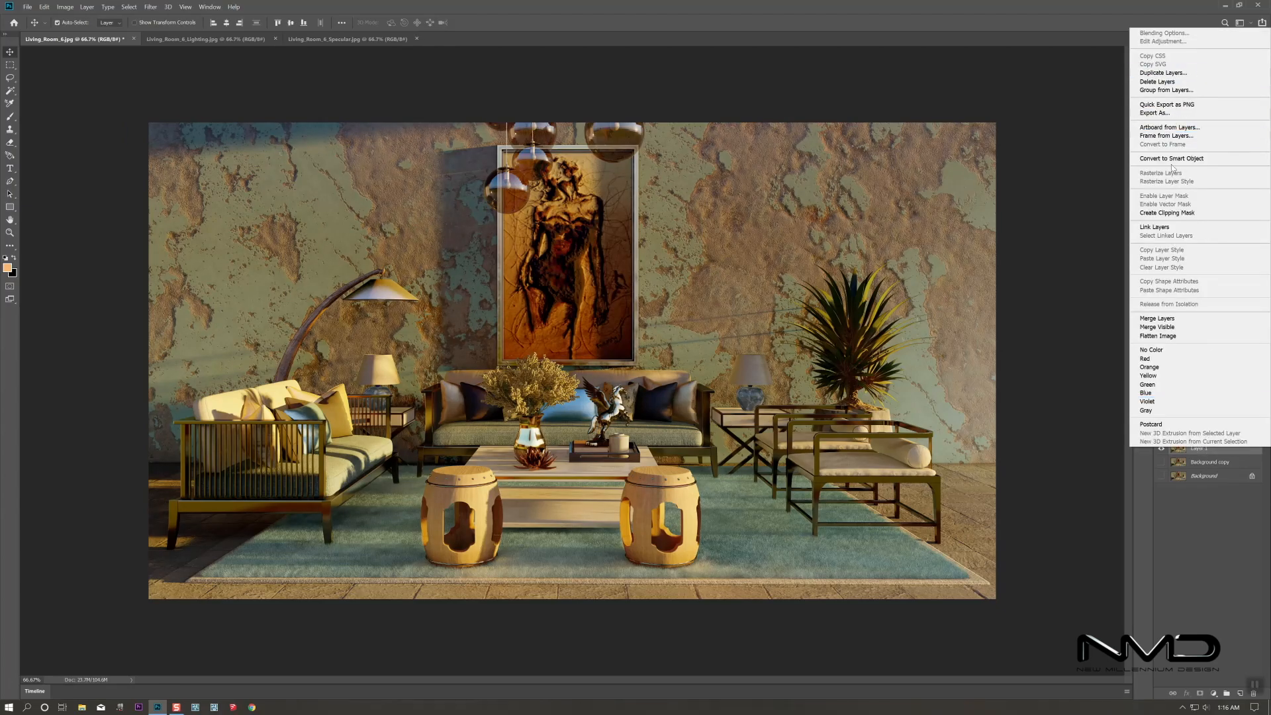
click(1157, 318)
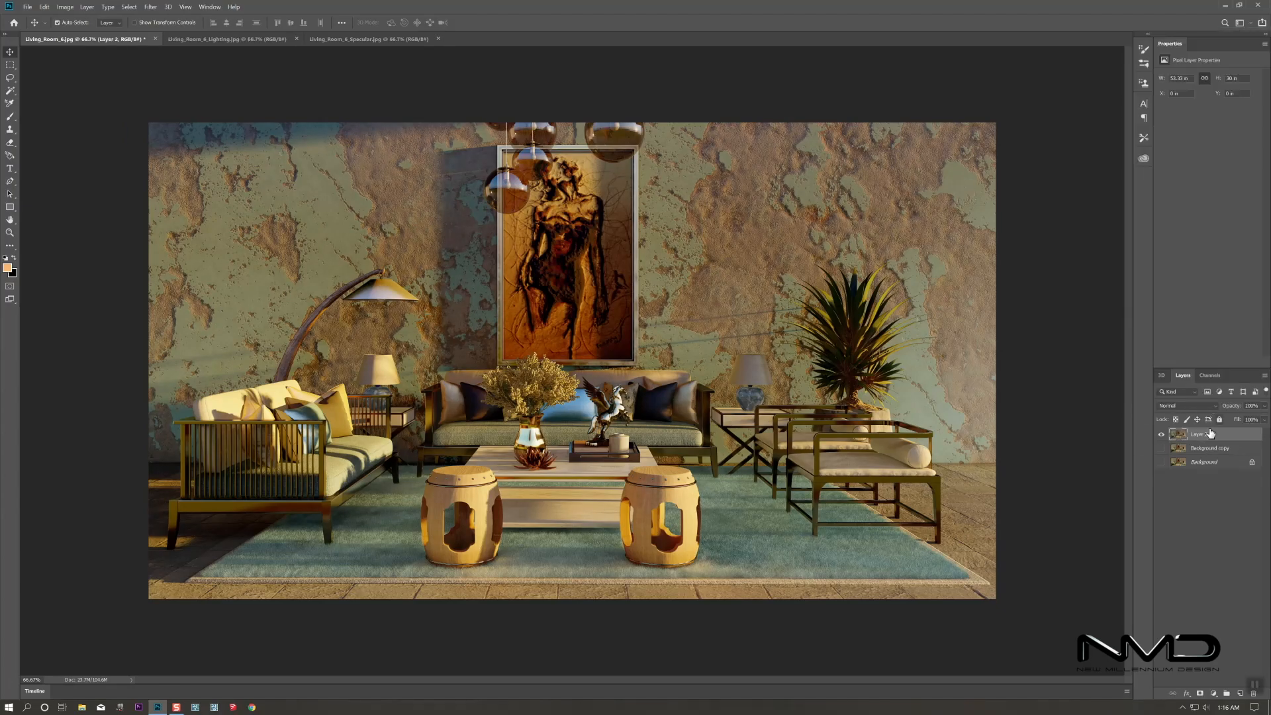
click(1161, 436)
click(1162, 436)
click(1162, 436)
Select the merged layer, Background copy and Background, and merge all three into a single Background layer
click(1202, 449)
click(1208, 436)
ctrl+click(1204, 464)
ctrl+click(1210, 450)
right_click(1210, 448)
click(1175, 320)
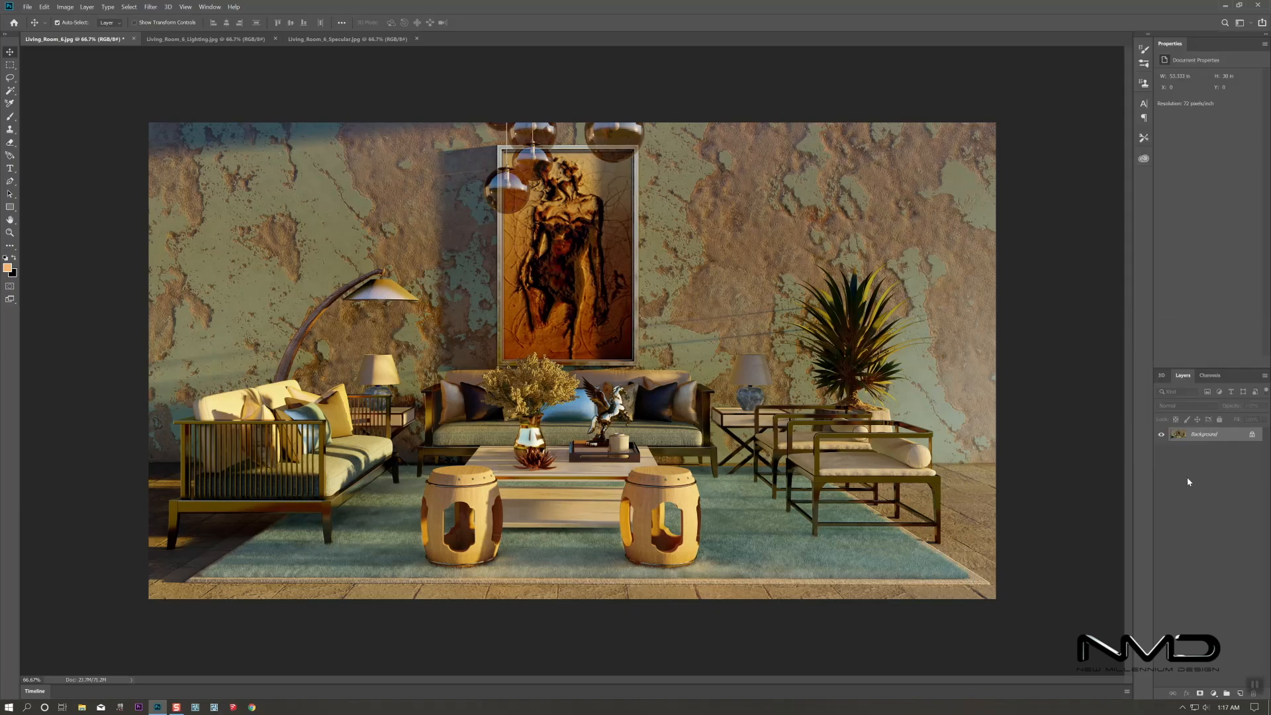
Duplicate the Background layer, open the copy in the Camera Raw filter and apply the Red Lift Matte preset
click(150, 7)
click(179, 64)
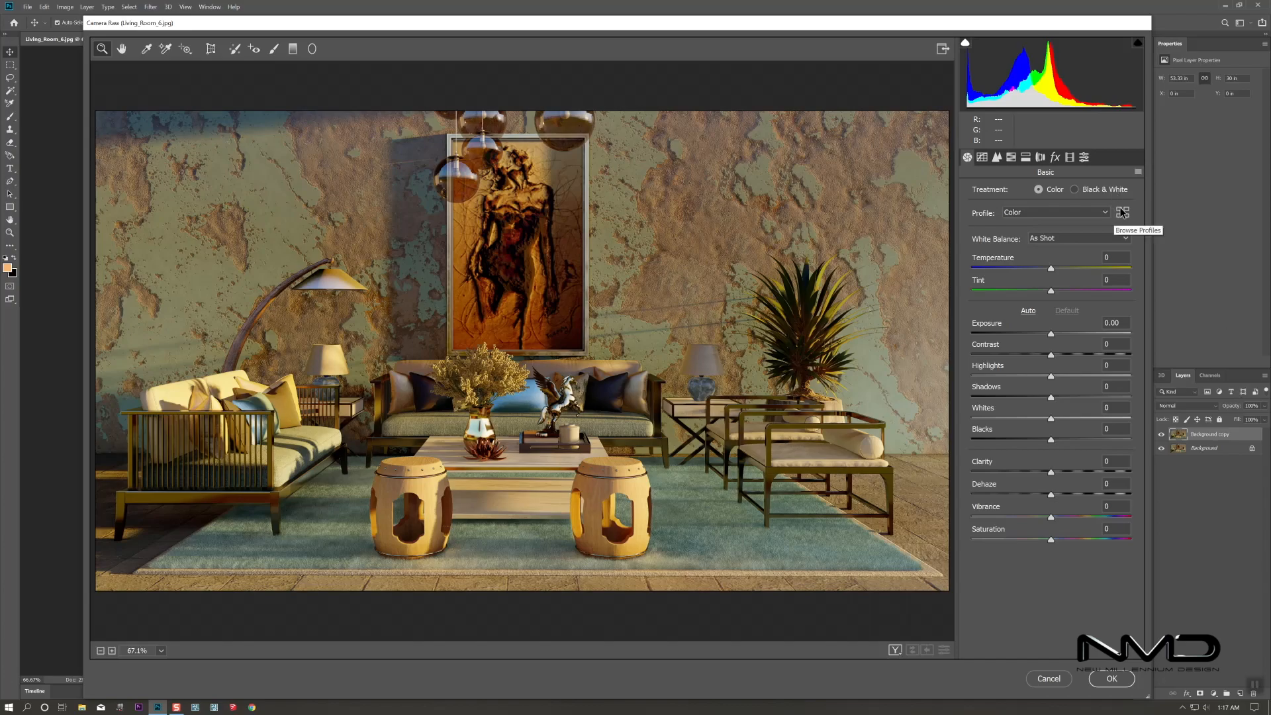
click(1123, 212)
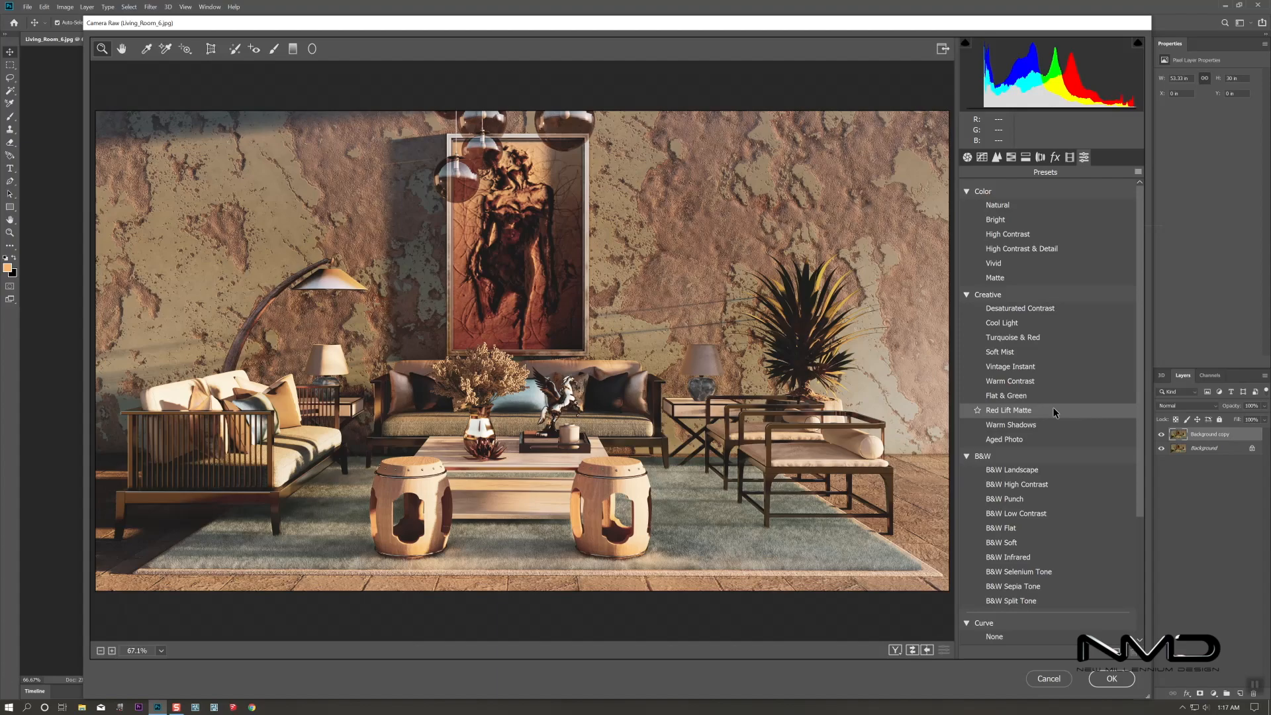
click(1073, 415)
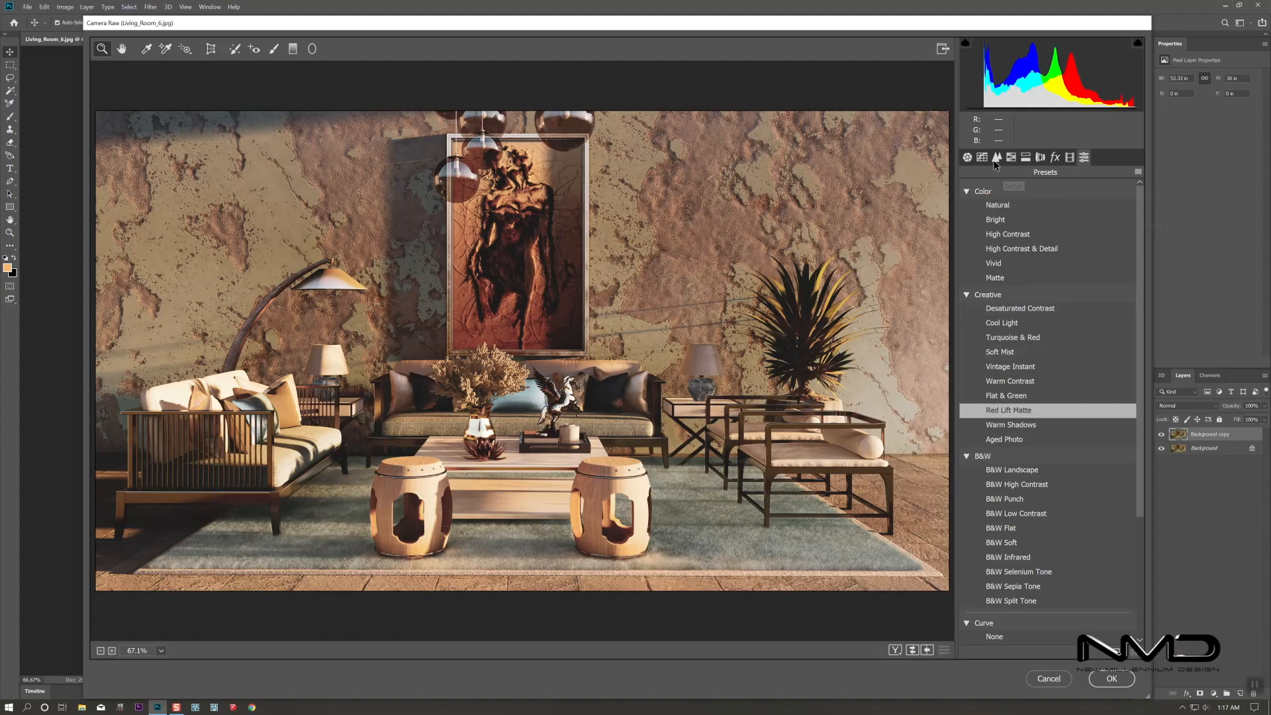
In the basic adjustments, set contrast -7, highlights +19, shadows +10, whites +37, blacks -30, clarity +23, dehaze +14, vibrance -3 and saturation -10
click(967, 157)
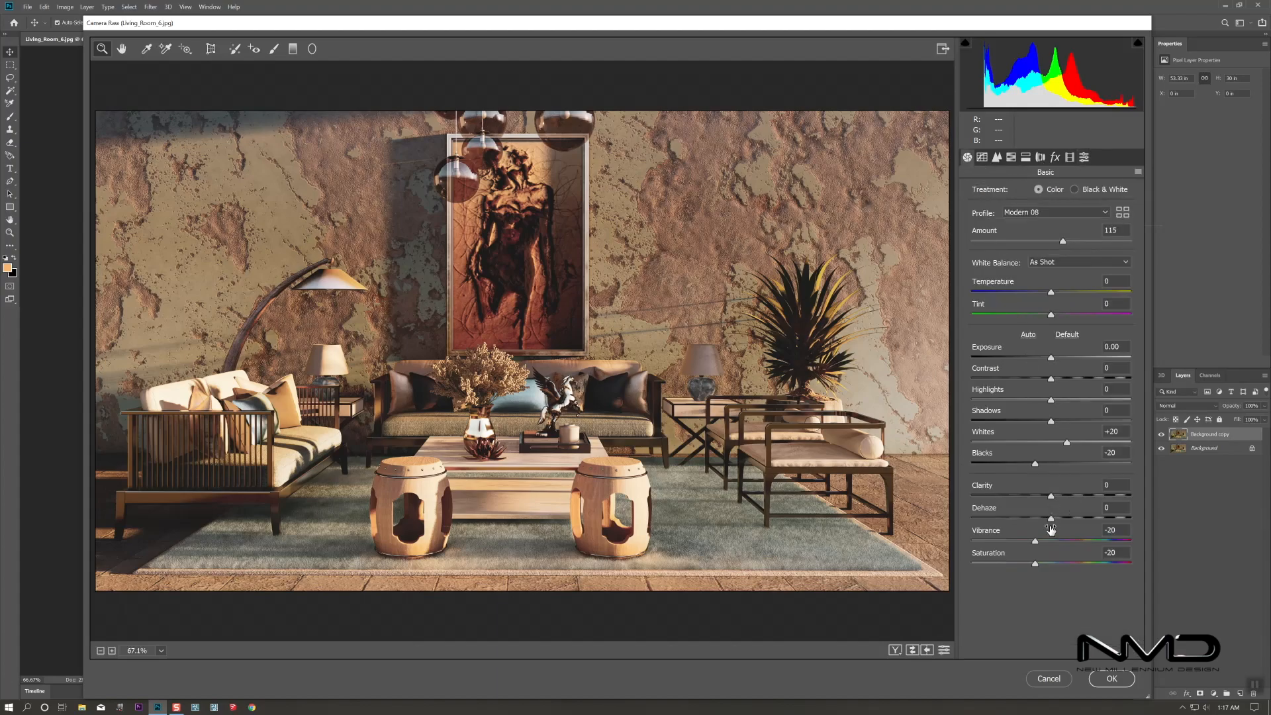
drag(1037, 543, 1071, 498)
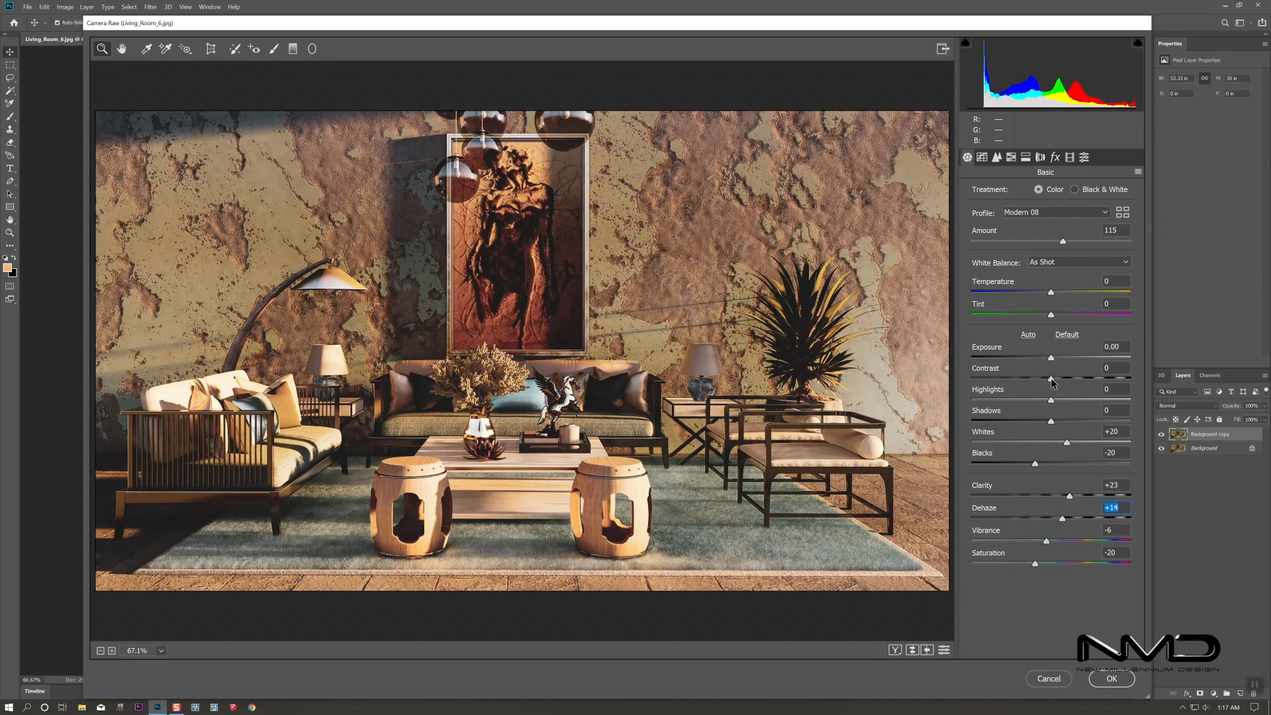
drag(1049, 380, 1083, 445)
click(1068, 441)
click(1037, 465)
click(1052, 423)
drag(1053, 422, 1027, 468)
drag(1036, 564, 1050, 542)
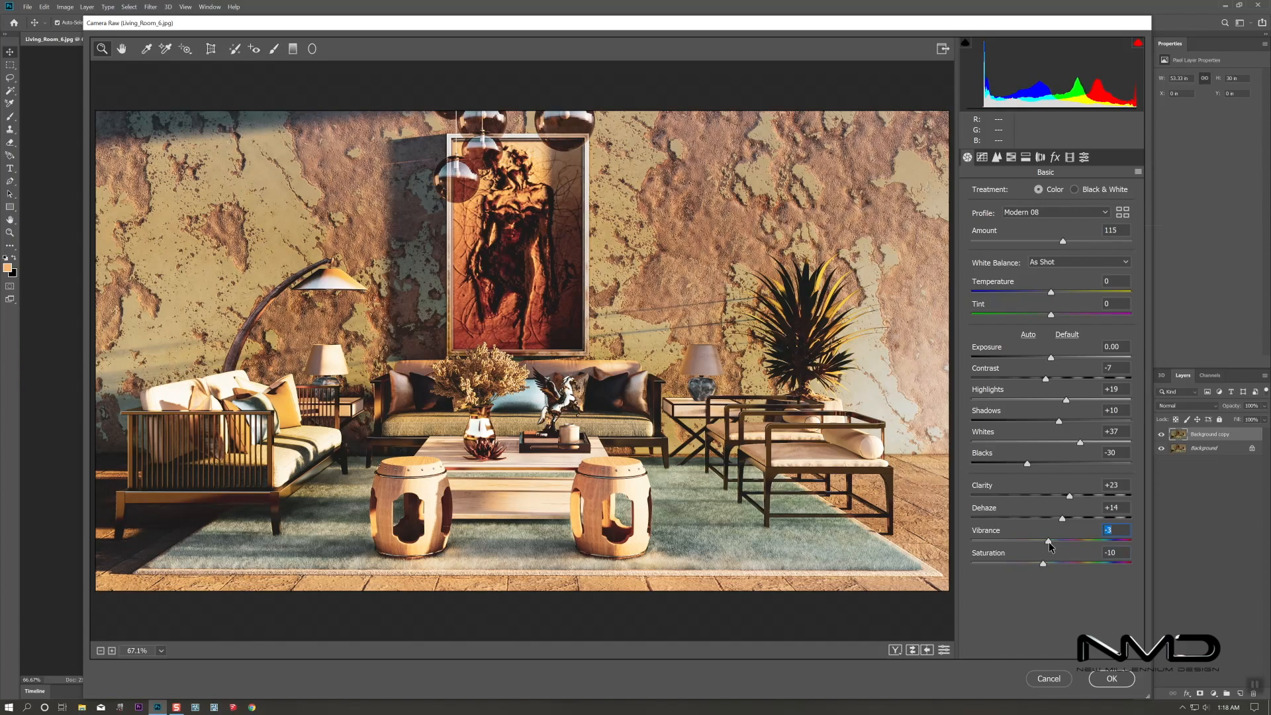
Fine-tune the temperature, contrast and highlights, apply the Camera Raw filter and compare the image with and without the copy layer
drag(1051, 292, 1052, 295)
drag(1046, 379, 1061, 403)
click(1111, 679)
click(1162, 434)
click(1162, 435)
Add a Selective Color adjustment layer above Background copy and slightly adjust the Reds, with cyan at +2 and magenta at -2
click(1213, 693)
click(1212, 690)
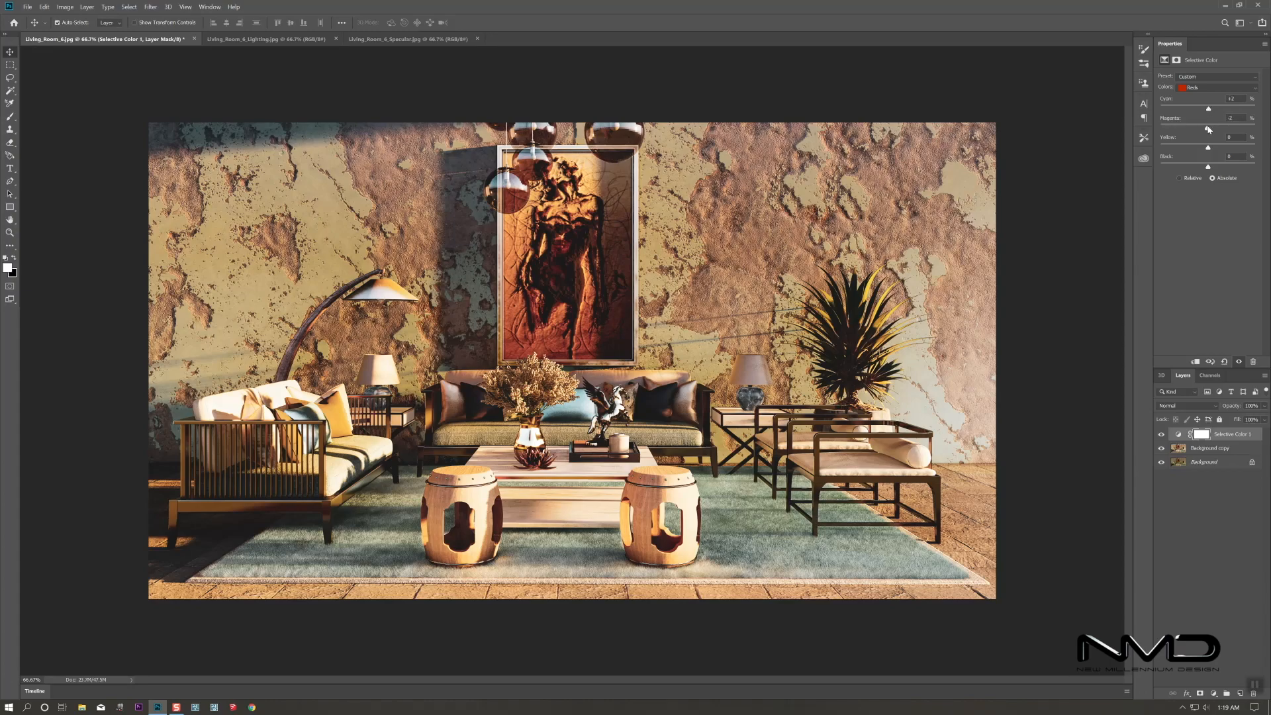
mouse_move(1202, 149)
mouse_down()
mouse_move(1214, 149)
mouse_move(1210, 169)
mouse_up()
Add a second Selective Color layer directly above Background copy and adjust its Yellows, with magenta -8, yellow -19 and black +26
click(1205, 448)
click(1213, 693)
click(1202, 690)
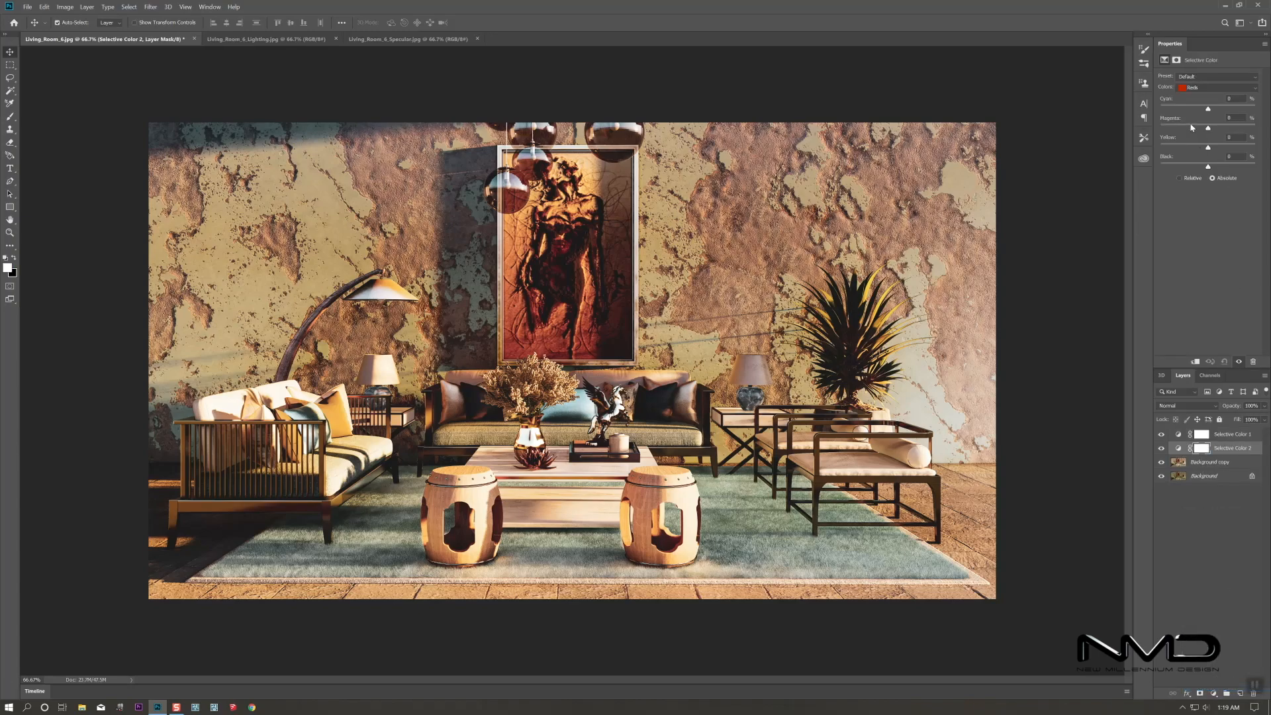
click(1210, 88)
click(1214, 98)
mouse_move(1208, 110)
mouse_down()
mouse_move(1224, 109)
mouse_move(1172, 127)
mouse_move(1208, 129)
mouse_move(1183, 149)
mouse_move(1210, 148)
mouse_move(1196, 148)
mouse_move(1203, 110)
mouse_up()
mouse_move(1208, 167)
mouse_down()
mouse_move(1233, 170)
mouse_move(1222, 170)
mouse_up()
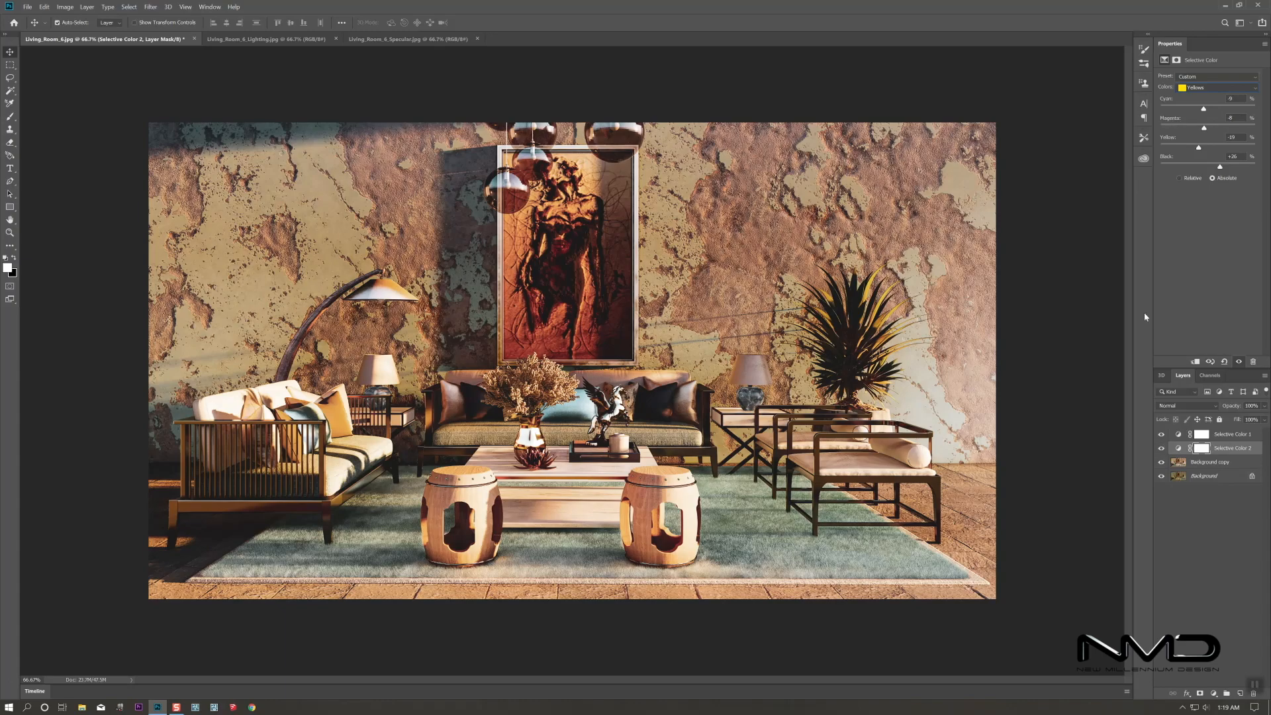
Raise the Yellows' magenta to +3, fine-tune their cyan and compare the image with and without this adjustment
drag(1213, 130, 1208, 130)
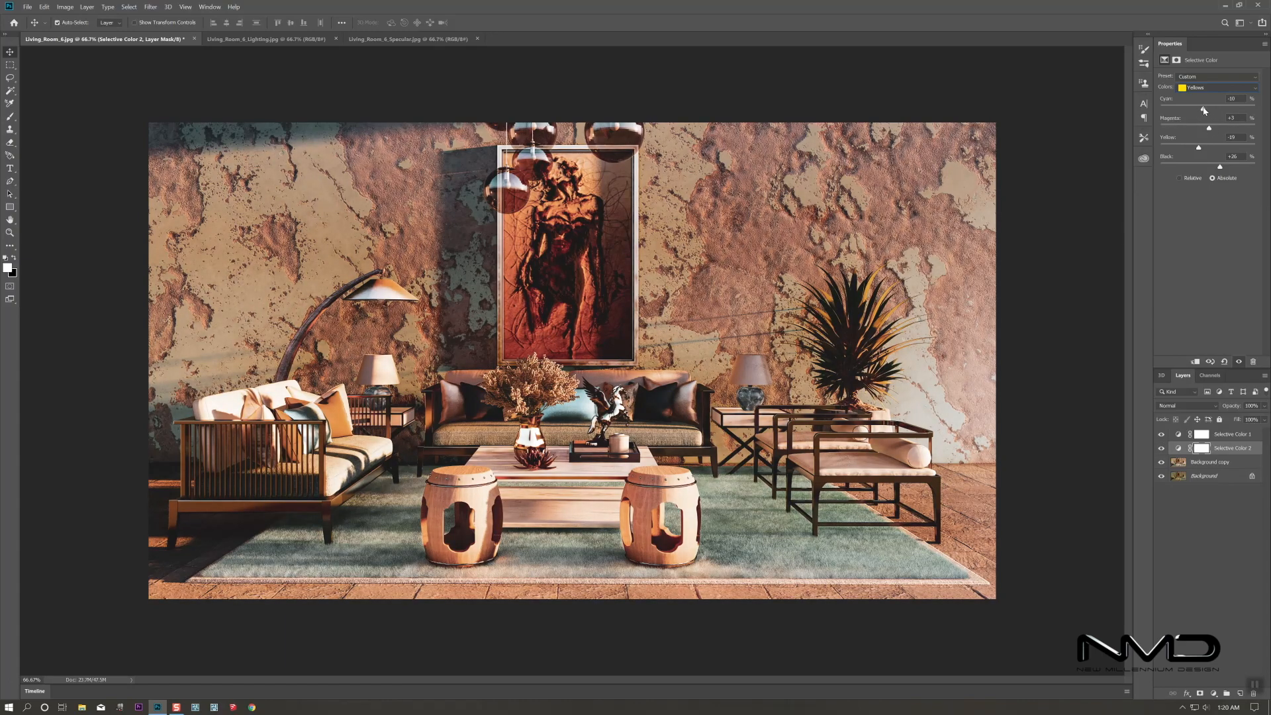
drag(1204, 110, 1210, 110)
drag(1205, 116, 1207, 116)
click(1161, 449)
click(1161, 448)
Add a third Selective Color layer directly above Background copy, target the Cyans and adjust their color sliders
click(1202, 462)
click(1214, 695)
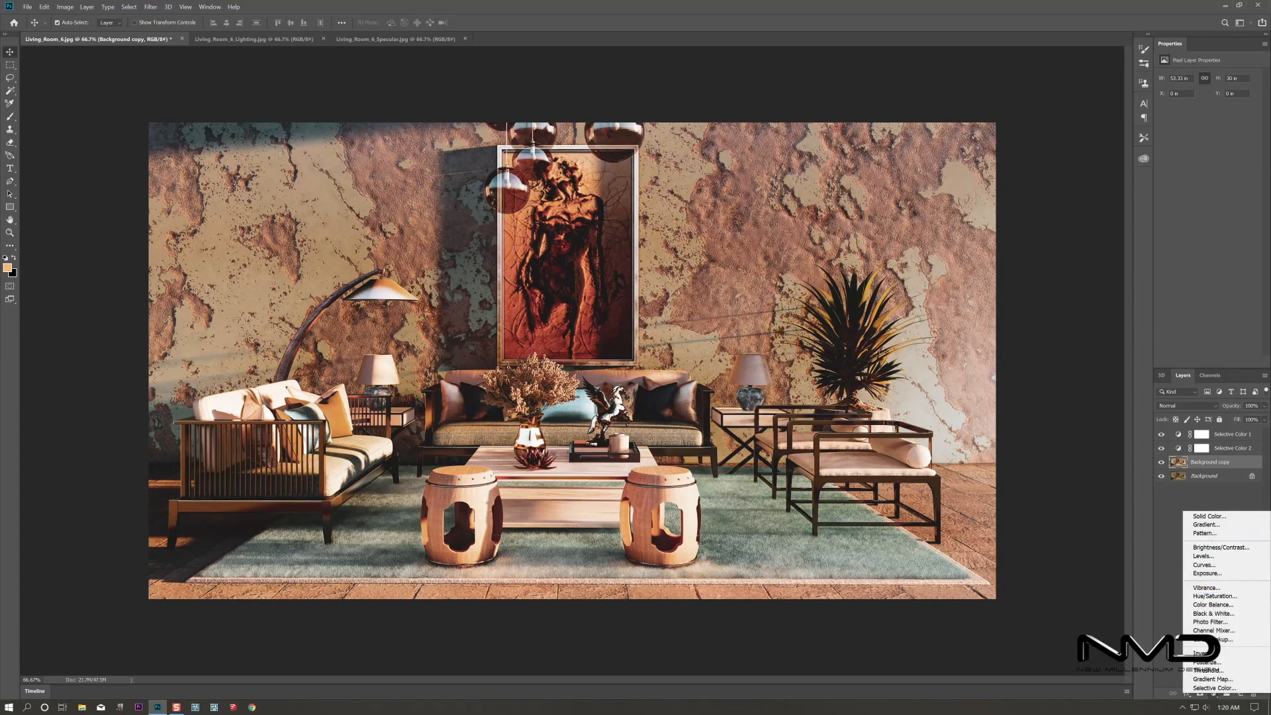
click(1225, 689)
click(1209, 88)
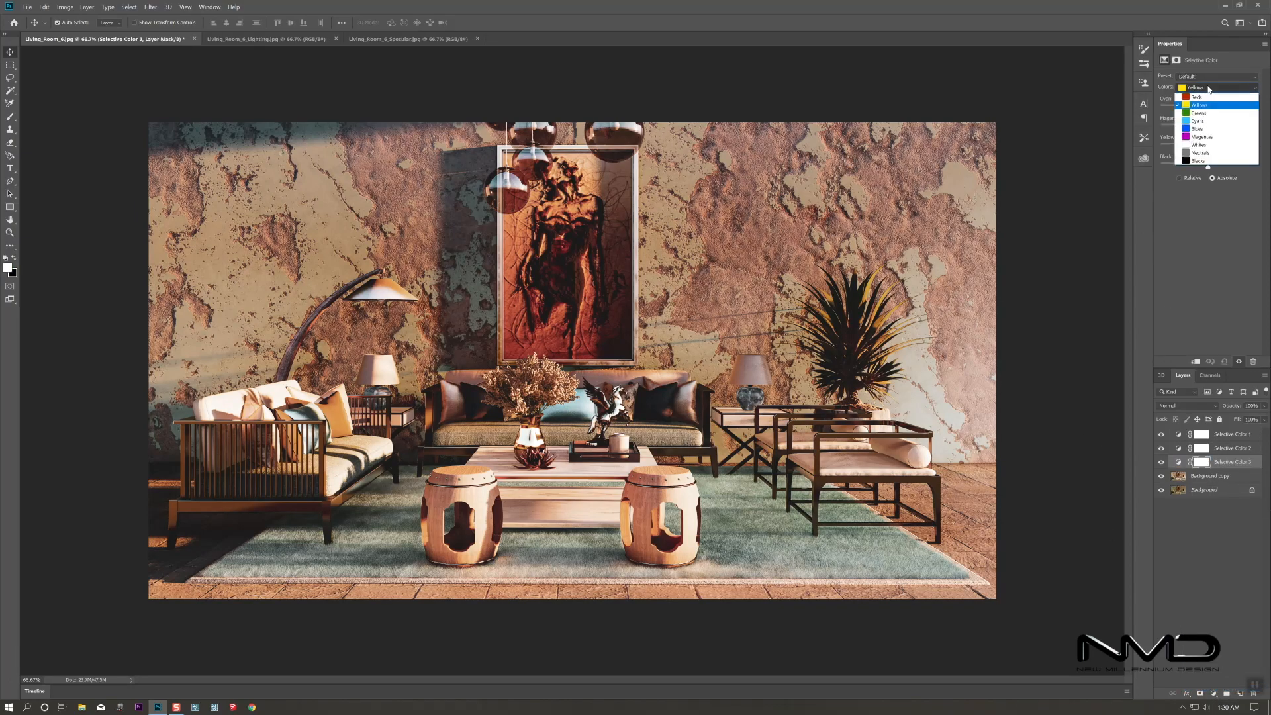
click(1188, 121)
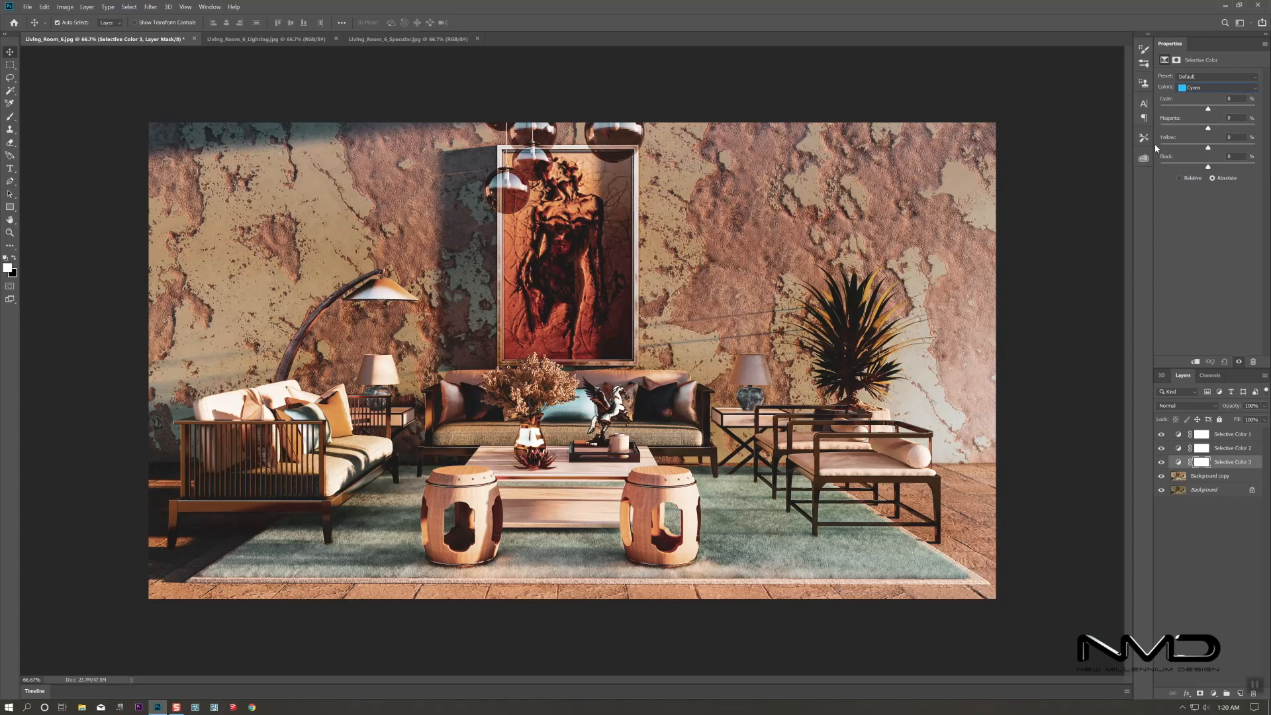
drag(1187, 111, 1228, 170)
drag(1233, 109, 1177, 110)
Group Background copy with the three Selective Color layers and compare the image with and without the group
click(1211, 476)
shift+click(1219, 435)
right_click(1218, 435)
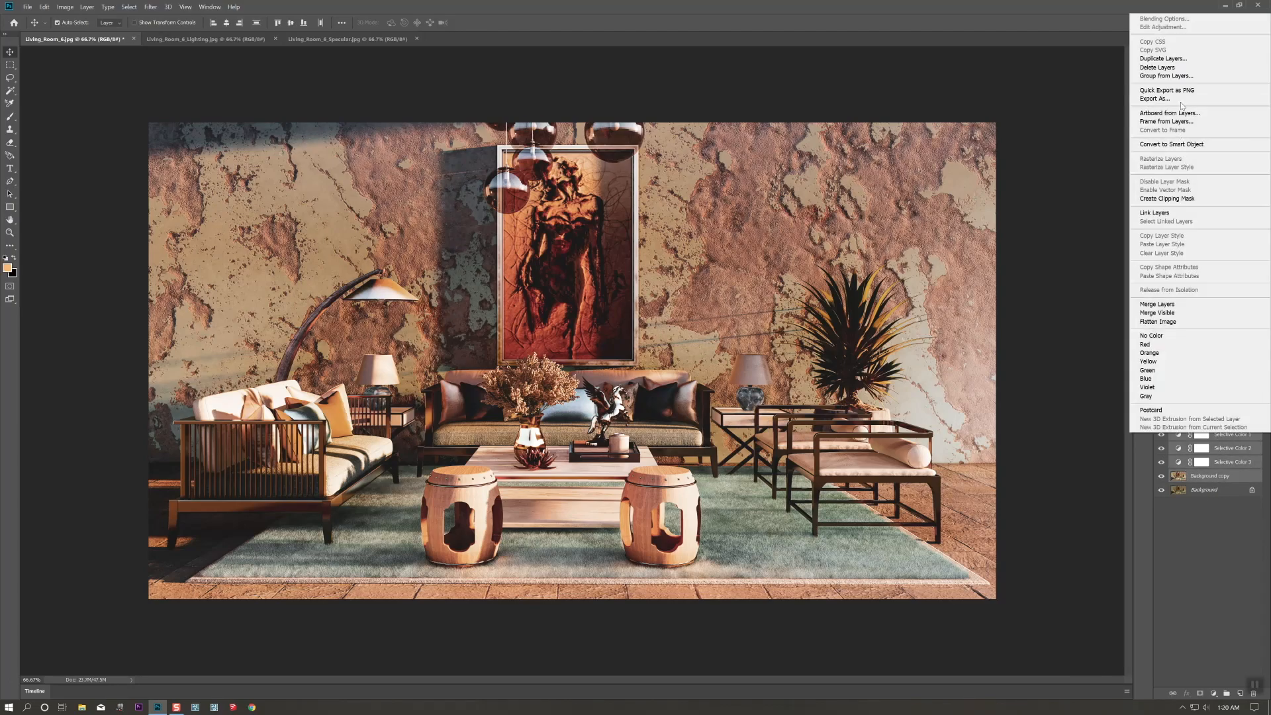
click(1167, 75)
key(Return)
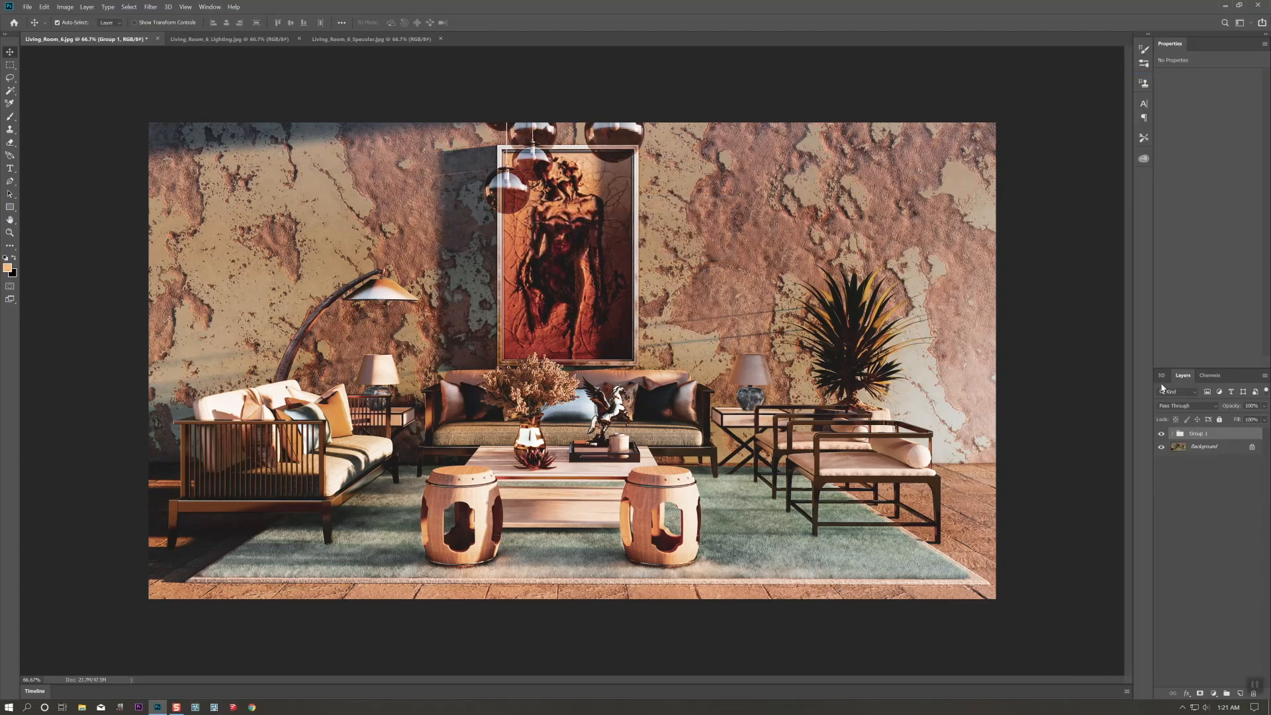
click(1160, 435)
click(1160, 435)
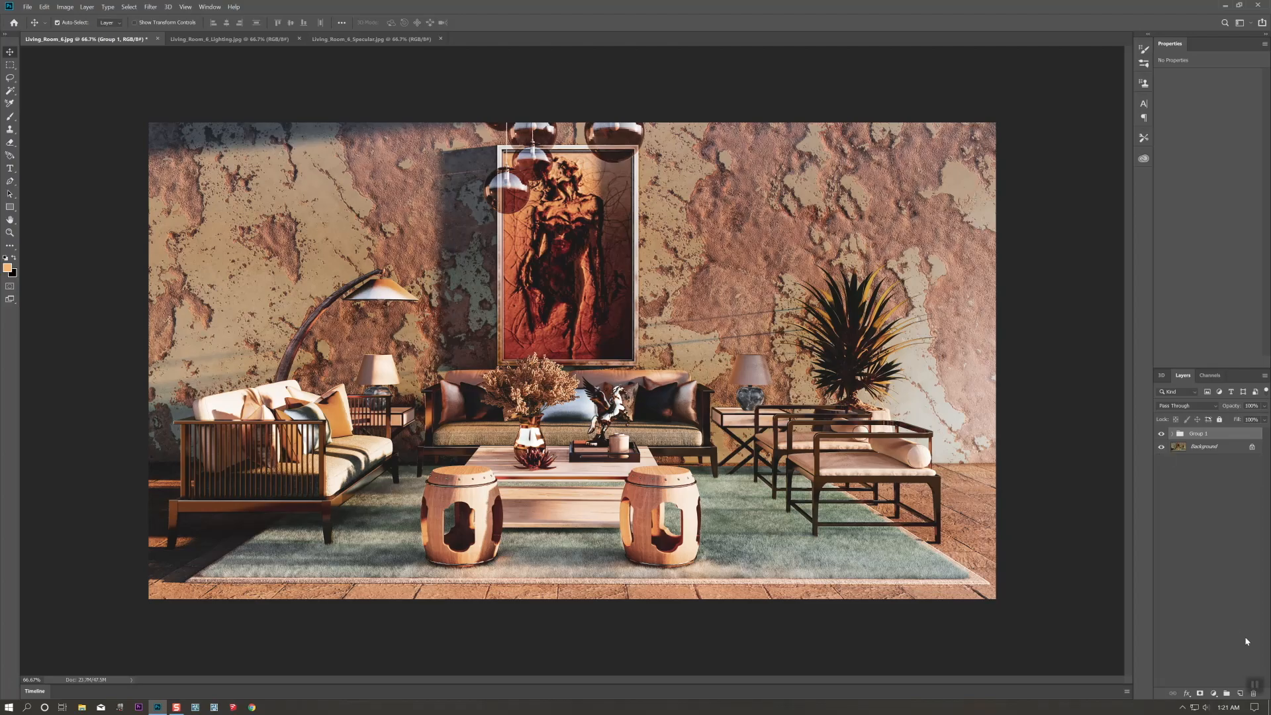